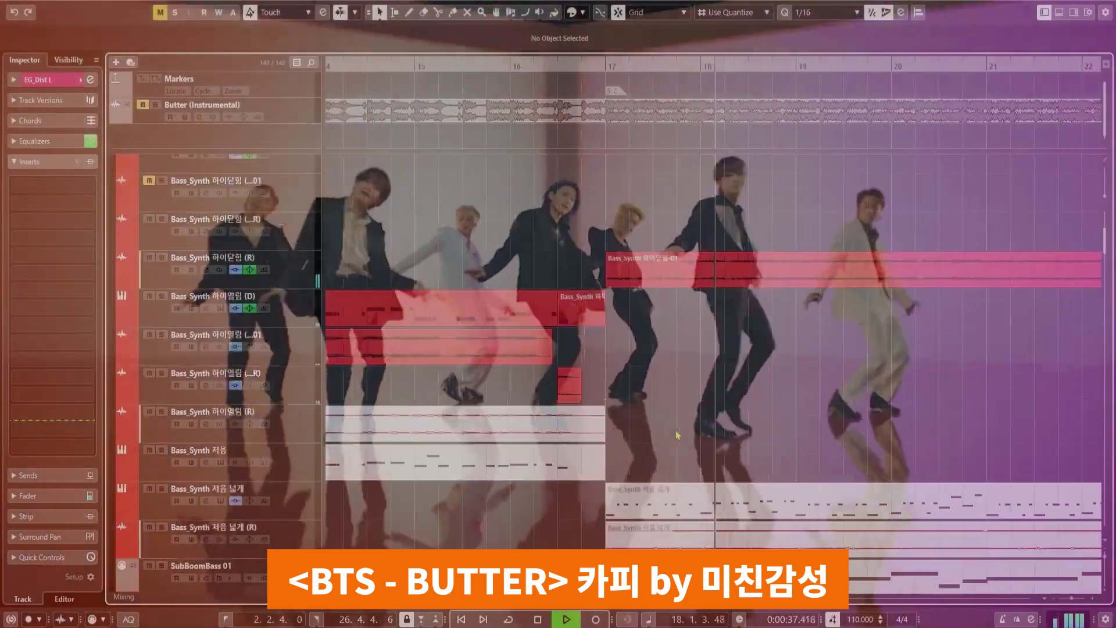
Step: Look through the bass, synth, guitar and drum tracks of the Butter arrangement during playback
scroll(683, 434, "down", 10)
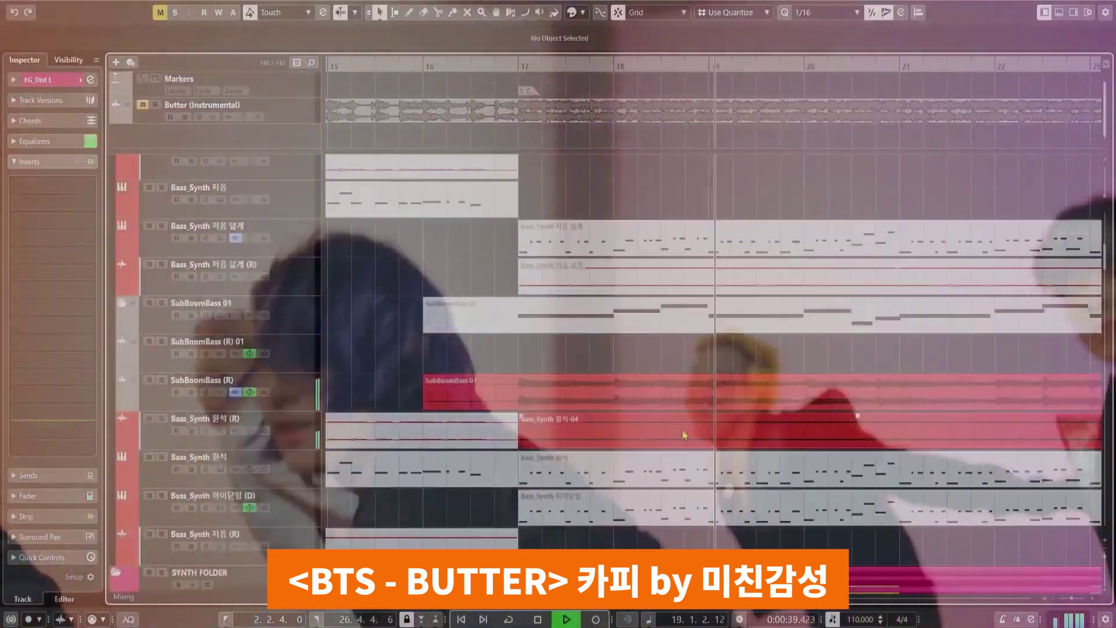
scroll(687, 442, "down", 12)
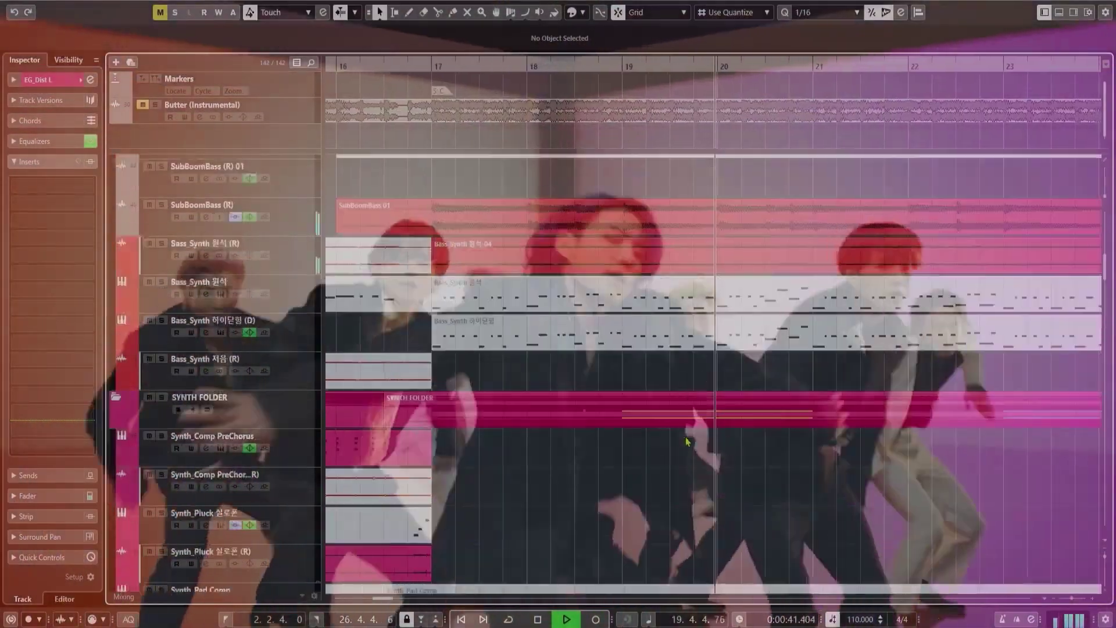
scroll(686, 442, "down", 15)
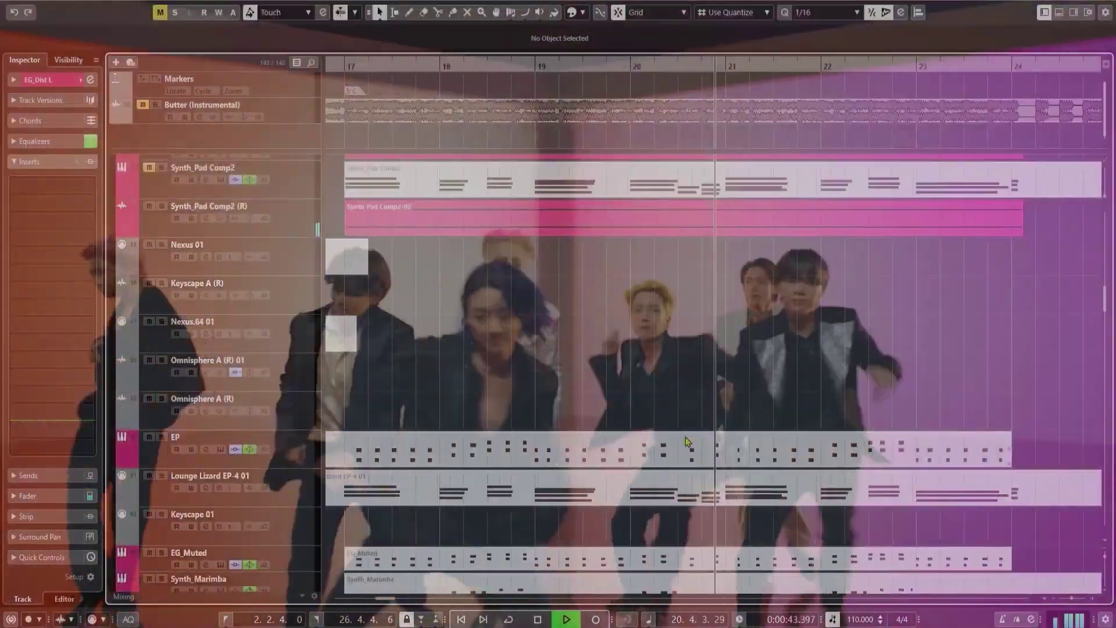
scroll(686, 442, "down", 15)
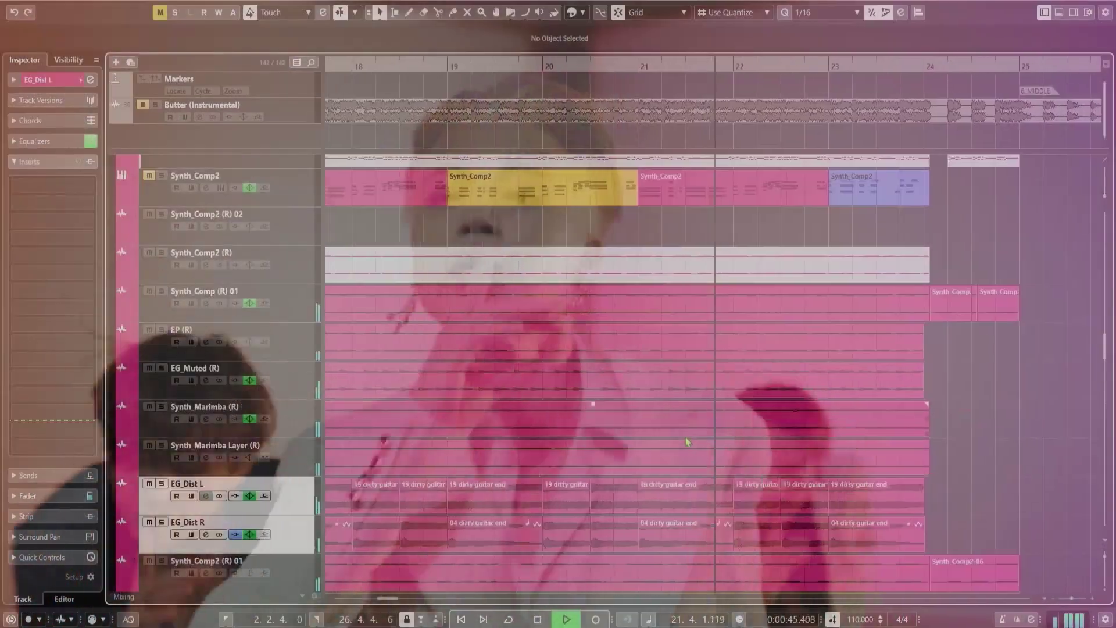
scroll(687, 442, "down", 9)
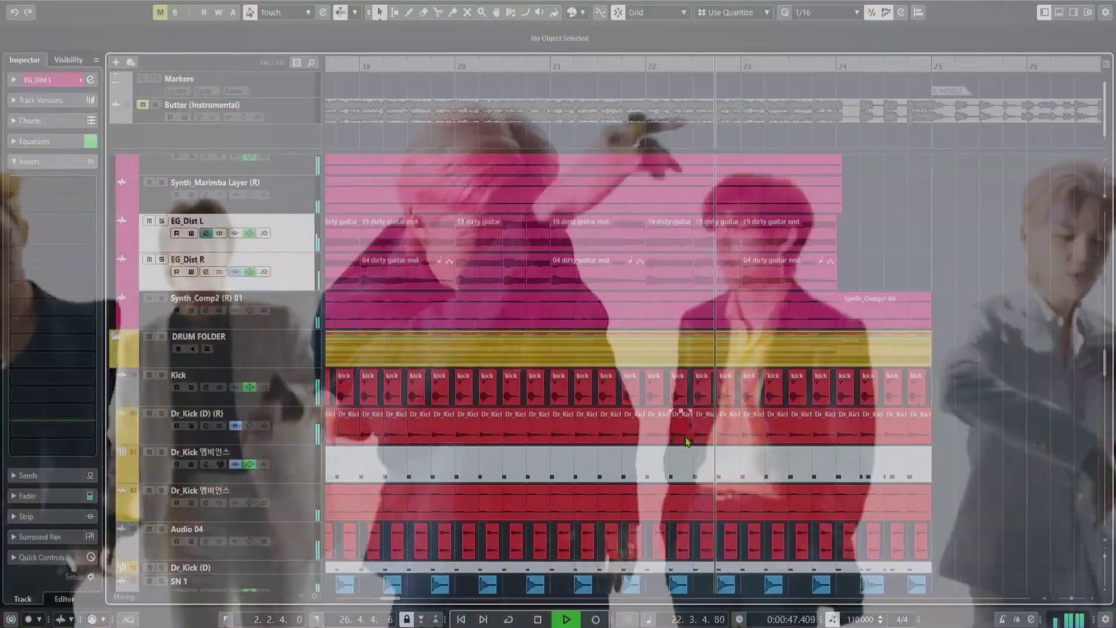
scroll(686, 442, "down", 7)
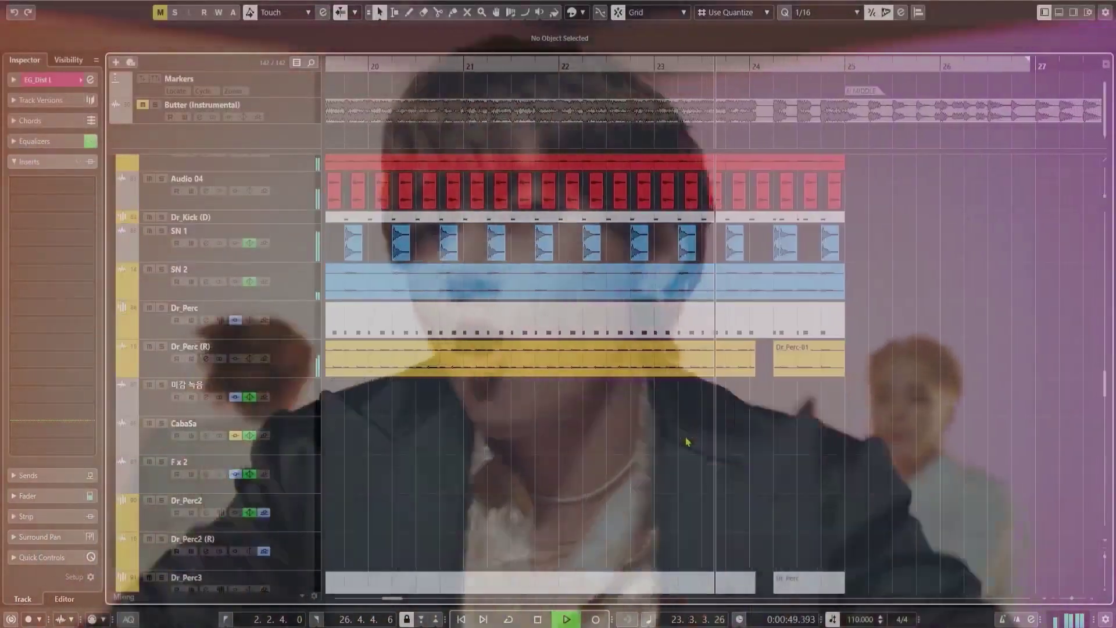
scroll(685, 438, "down", 6)
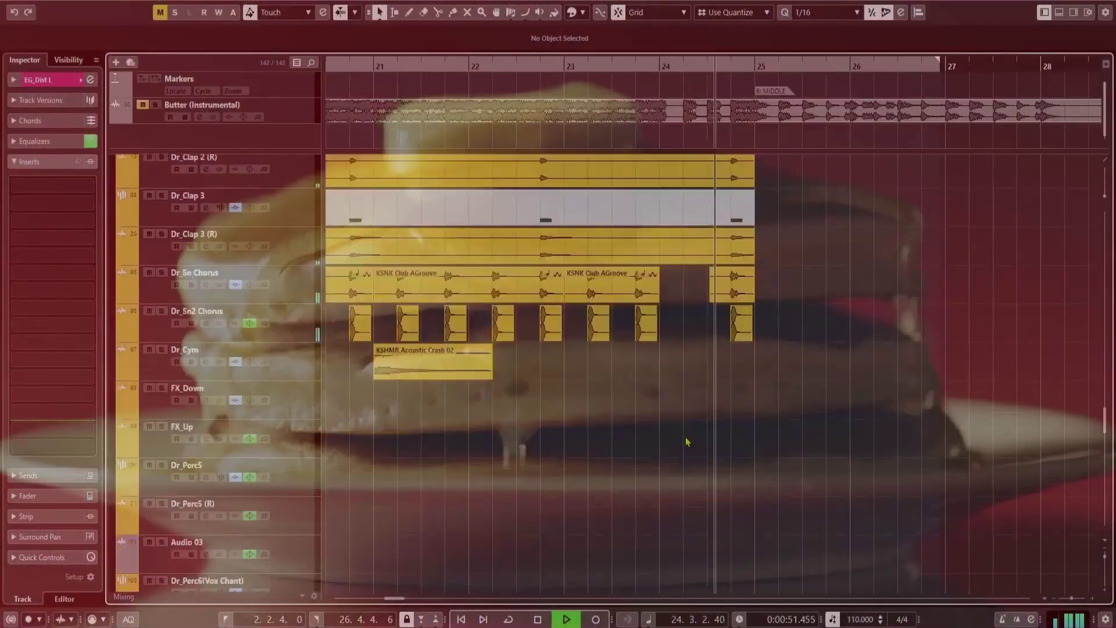
scroll(686, 438, "up", 5)
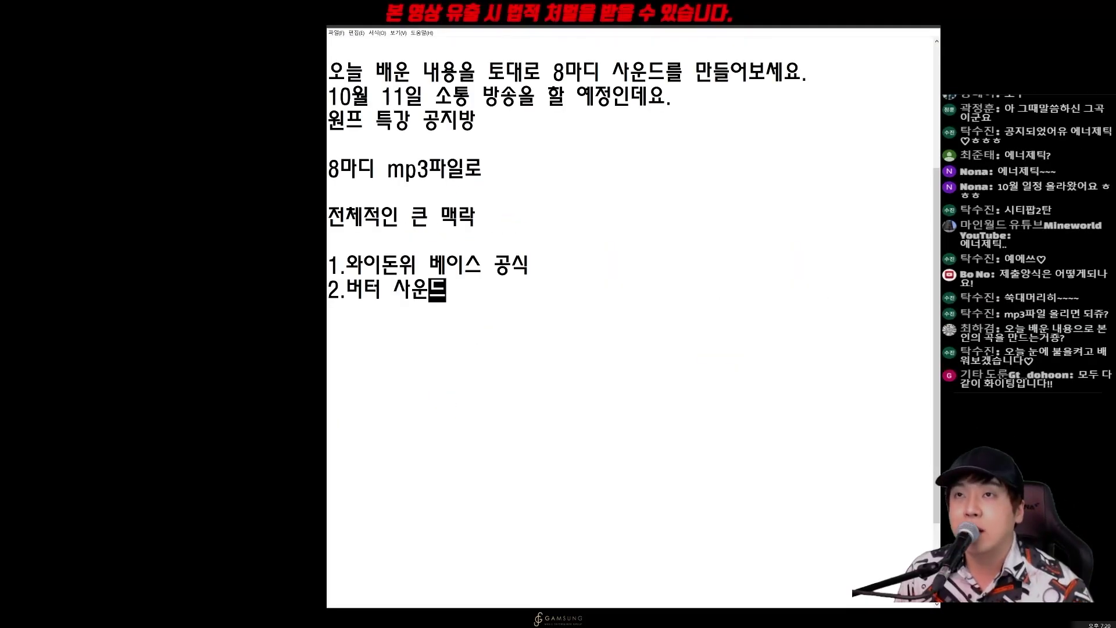
Step: Complete outline item 2 with "어떻게?" and add "3.버터를 통한 알엔비 사운드" and "4.버터를 통해서 만든 곡" to the notes
type("떻게? 3.버터를")
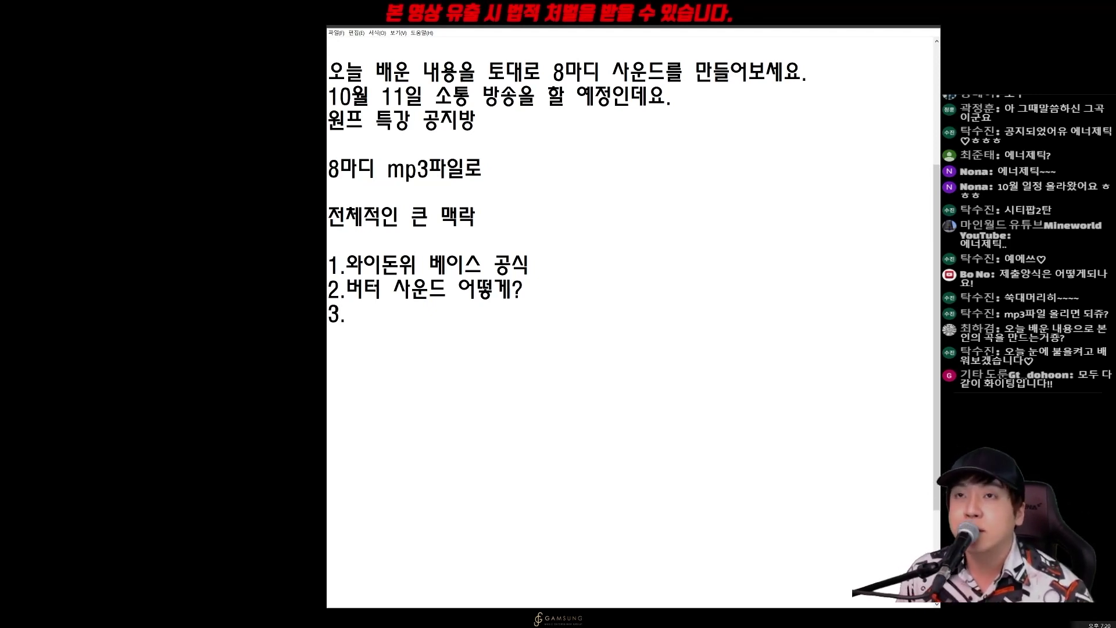
type(" 통한 알엔비 사")
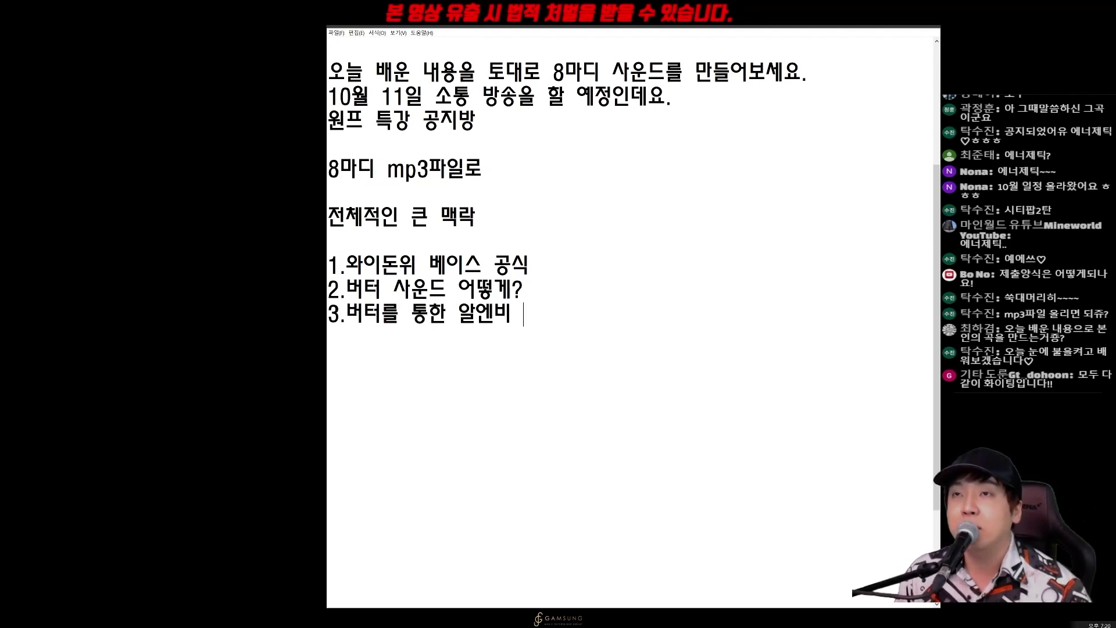
type("운드")
key("Return")
type("4.버터를 통해서 만든 곡")
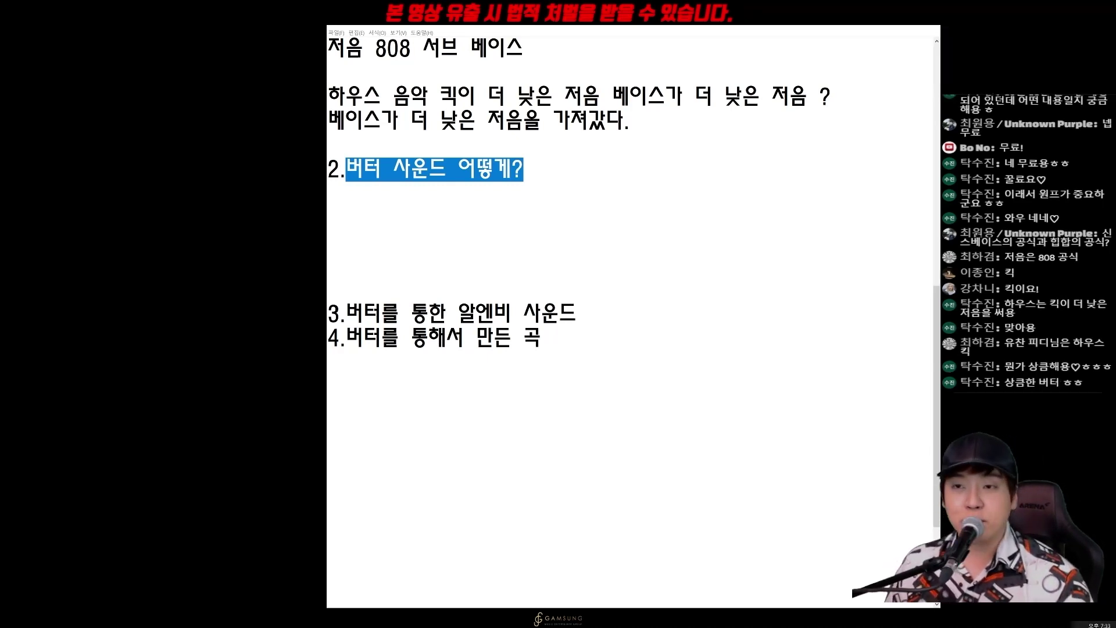
Step: Switch to the Cubase project and examine its vocal, bass and synth tracks from the song's start during playback
key("alt+Tab")
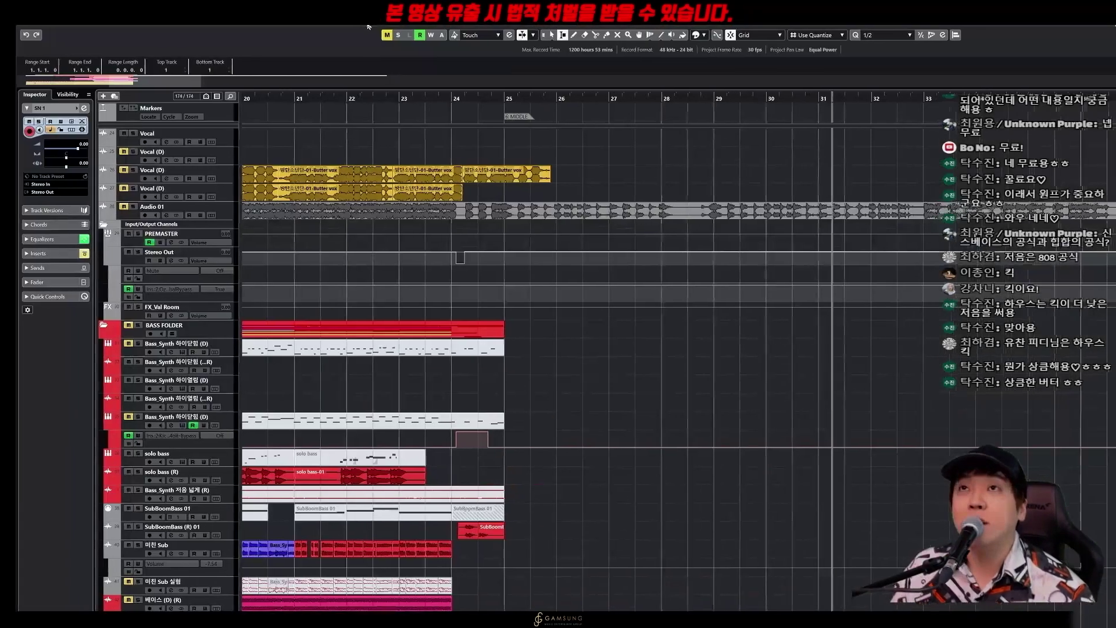
left_click(633, 158)
scroll(645, 157, "down", 3)
scroll(644, 157, "left", 5)
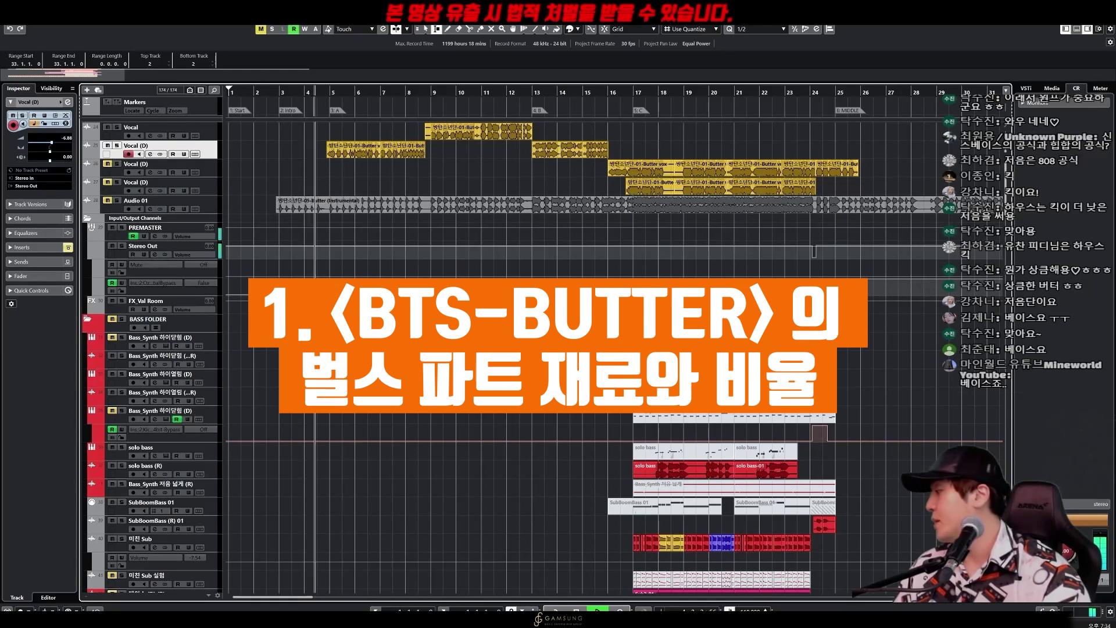
scroll(367, 492, "down", 5)
scroll(366, 492, "down", 10)
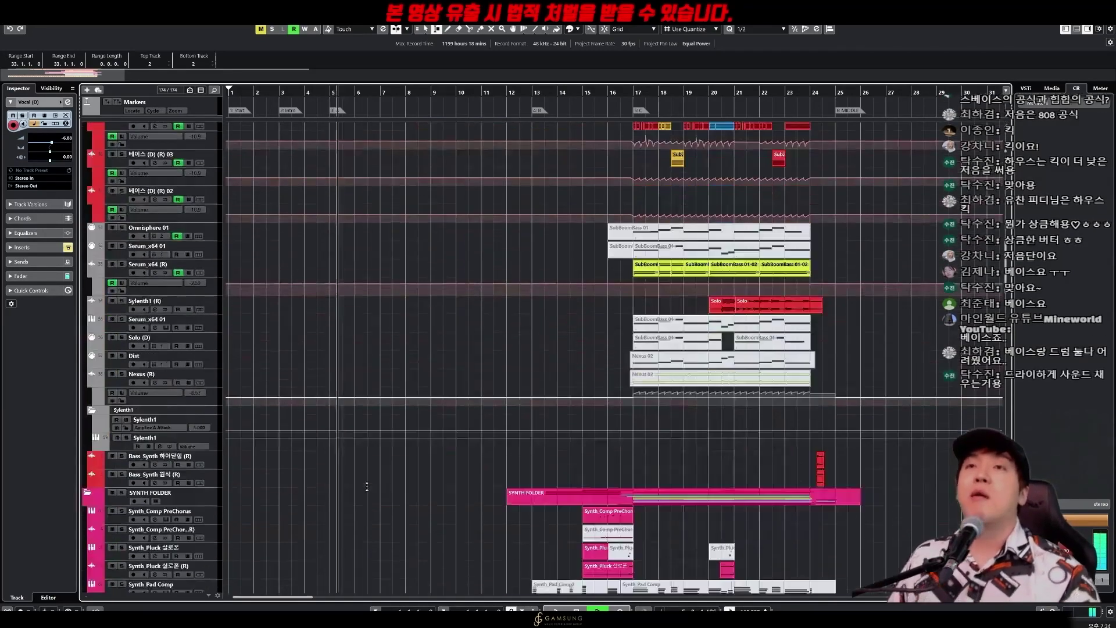
scroll(409, 431, "up", 15)
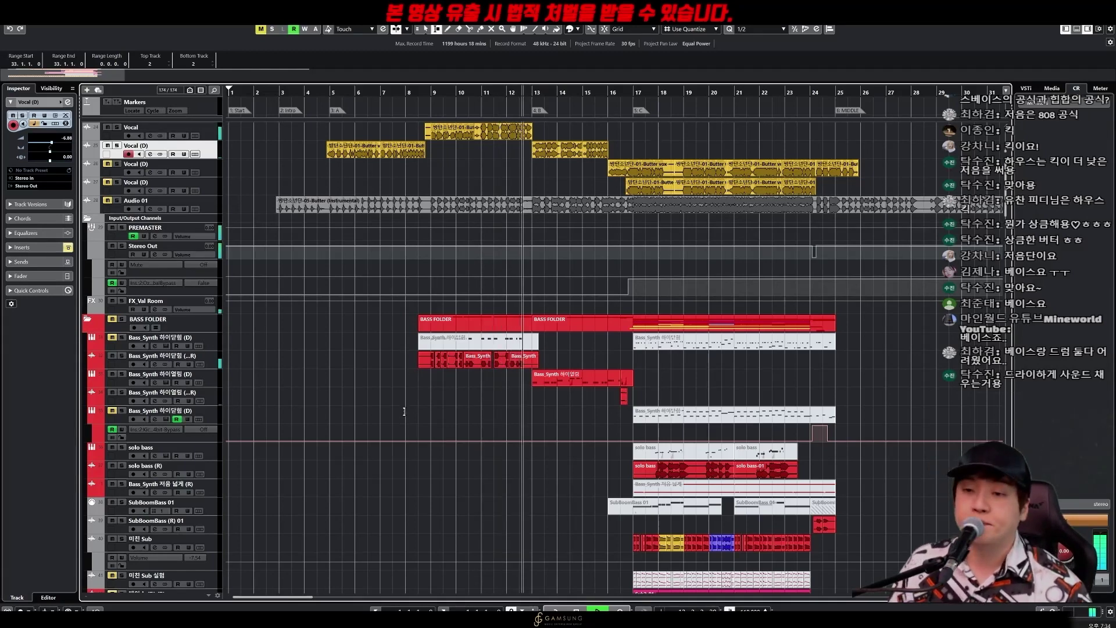
Step: Stop playback and examine the kick tracks in the drum folder around the intro at close range
key("space")
key("h")
scroll(386, 242, "down", 8)
key("h")
key("h")
key("h")
scroll(459, 245, "down", 15)
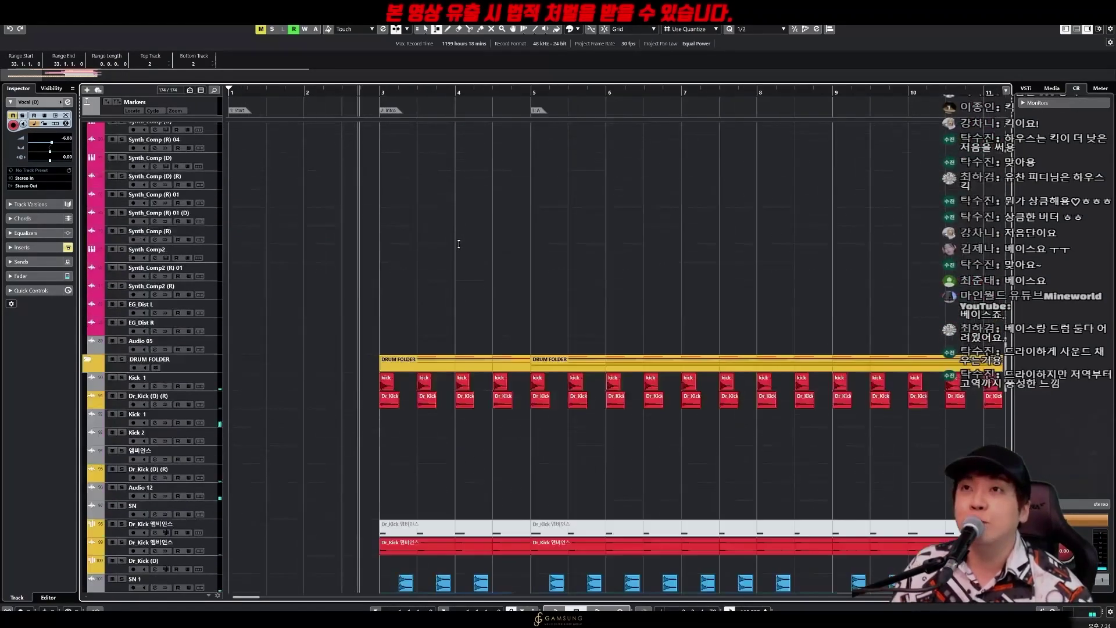
key("g")
key("g")
scroll(458, 244, "down", 2)
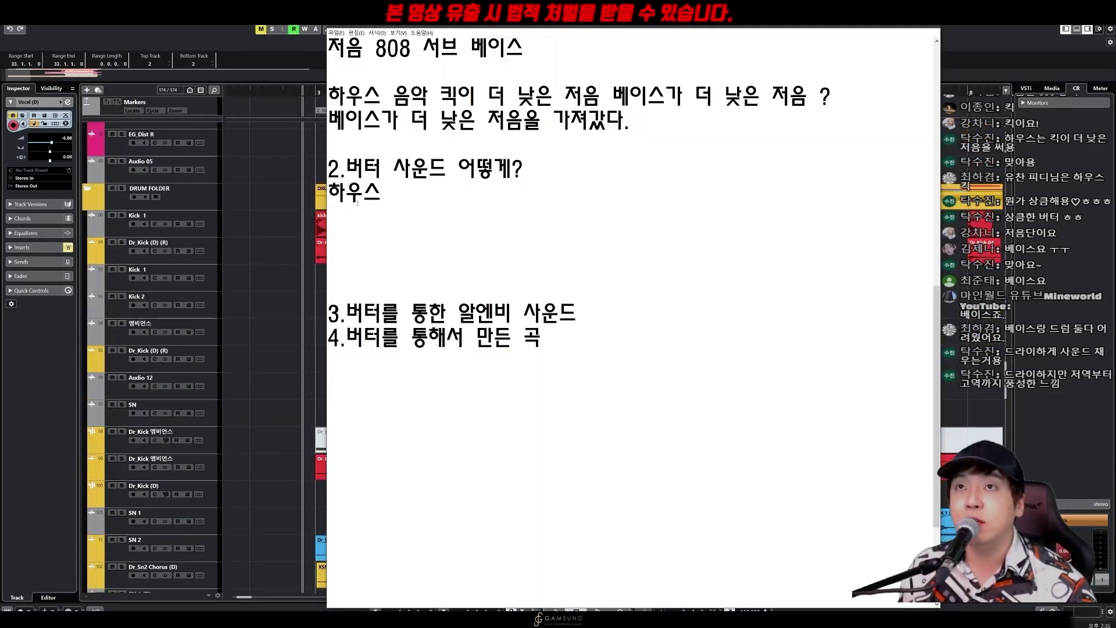
Step: Write "하우스 킥 X" and "90년 원석 알엔비 킥" under item 2 of the lecture notes
type("스 킥 X")
key("Return")
key("Return")
type("알엔비")
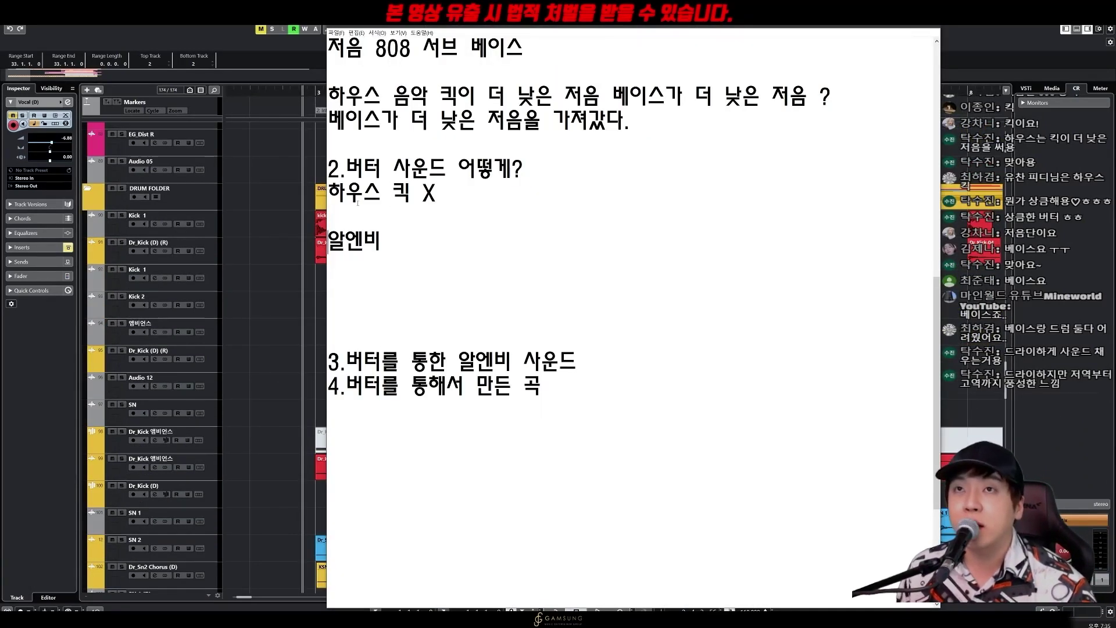
type("90년 원서")
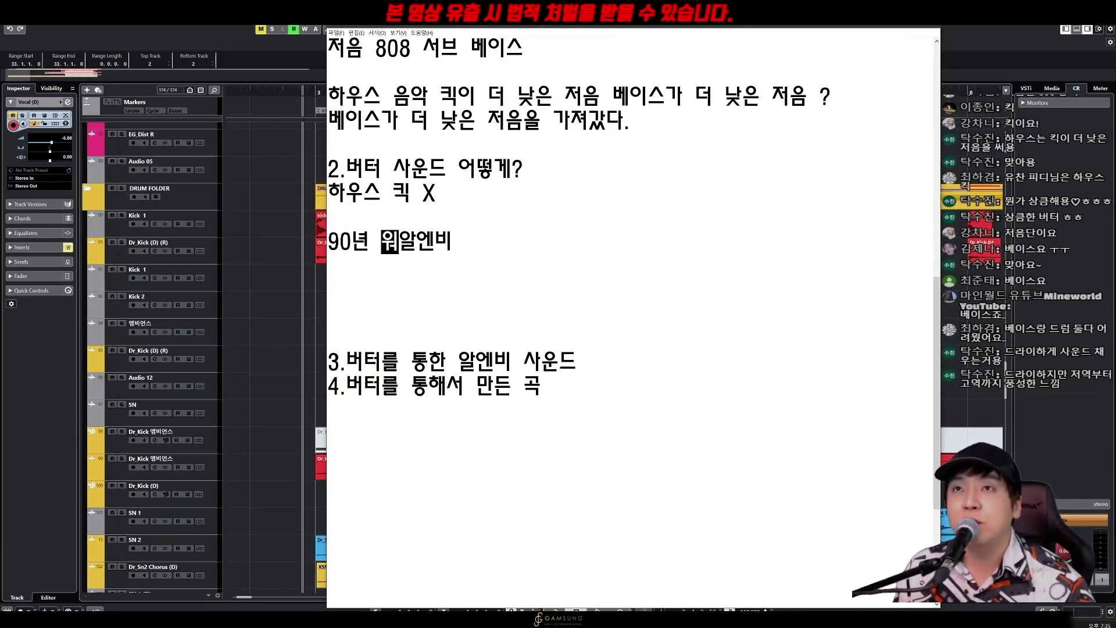
type("ㄱ")
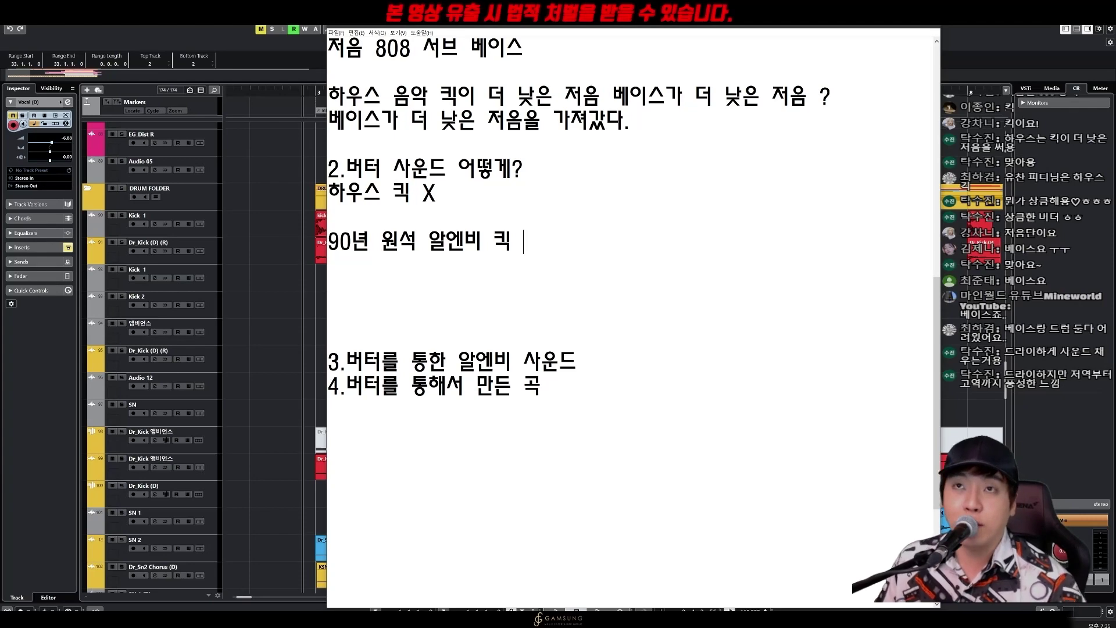
Step: Solo the Kick 1 track at the top of the drum folder and audition its intro pattern
left_click(167, 242)
key("s")
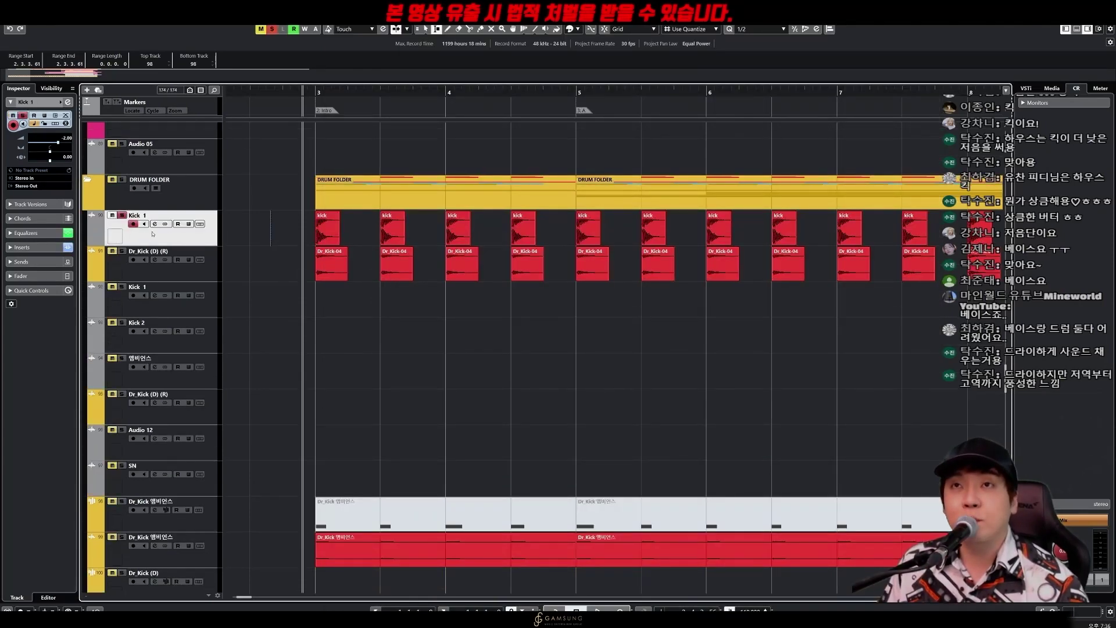
key("space")
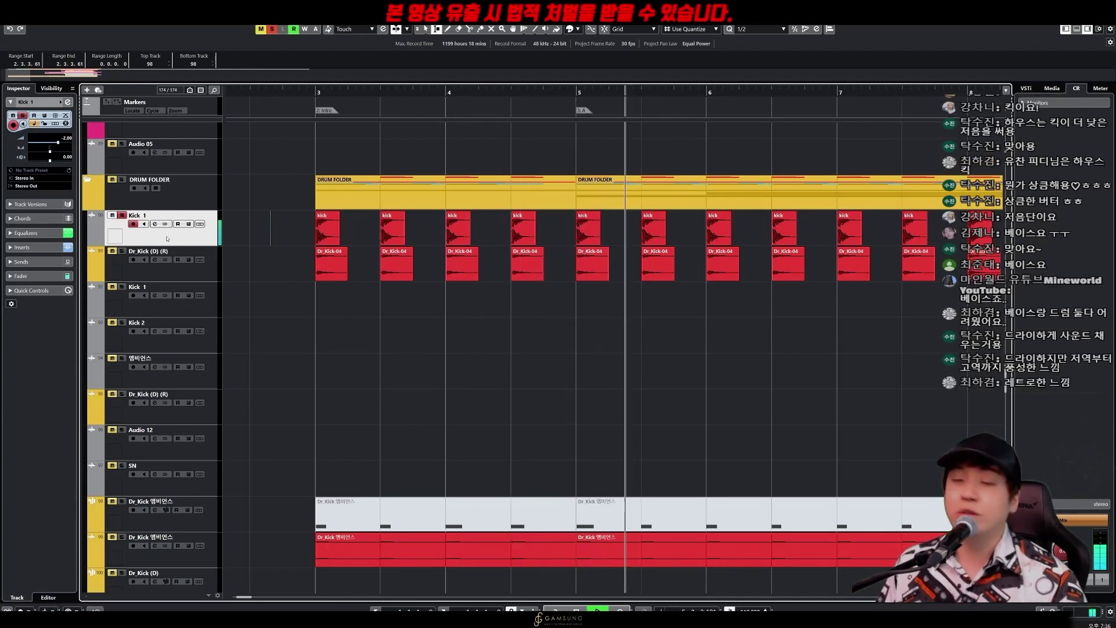
key("space")
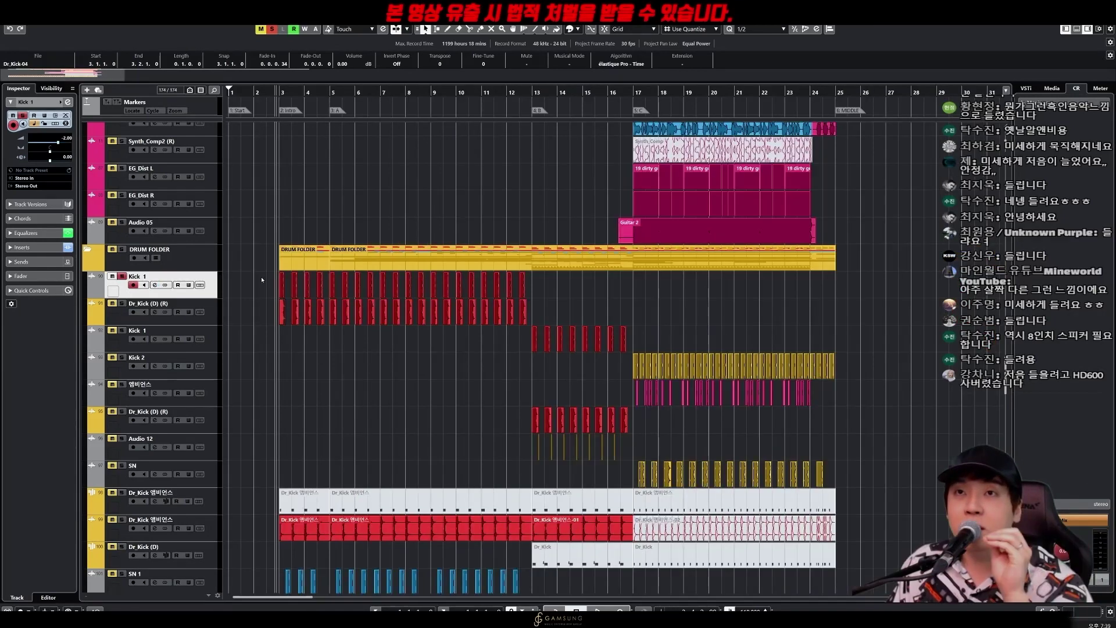
Step: Inspect the kick events and Kick 1's channel settings, and select the Dr_Kick (D) (R) track for solo listening
left_click_drag(261, 278, 525, 314)
left_click_drag(621, 362, 820, 383)
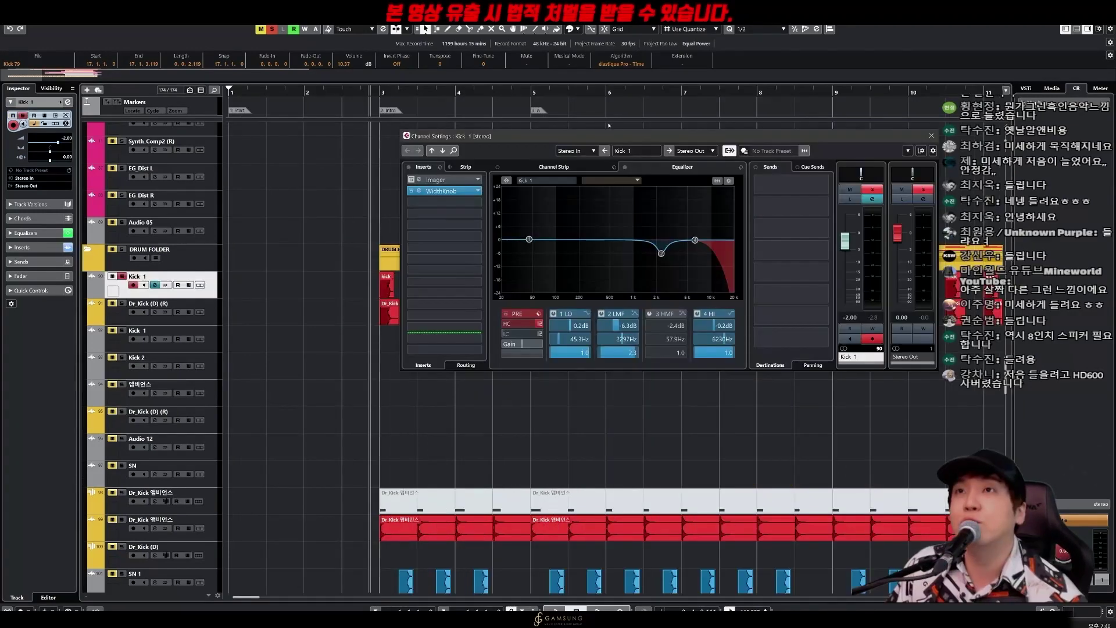
left_click_drag(609, 139, 721, 155)
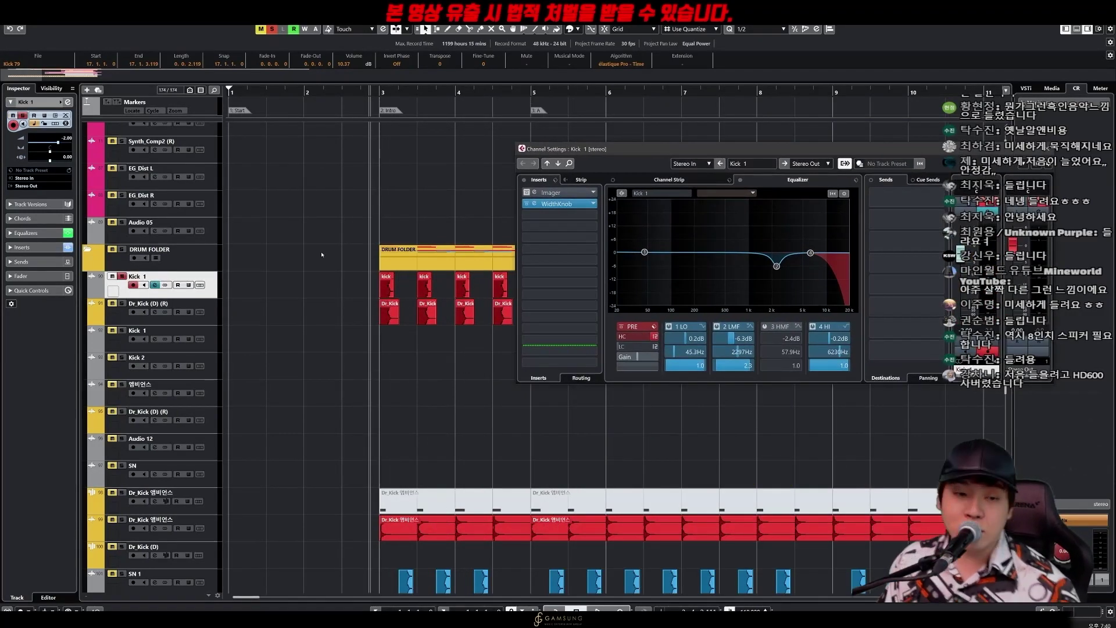
left_click(216, 320)
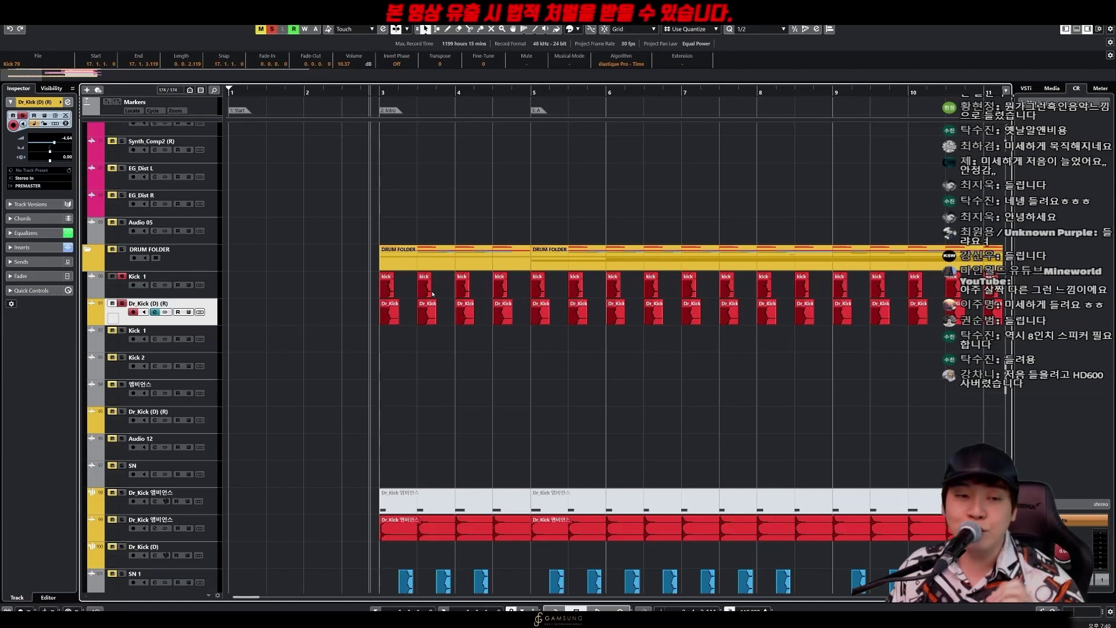
Step: Solo the SN 1 snare track and audition it from bar 3
scroll(433, 290, "down", 3)
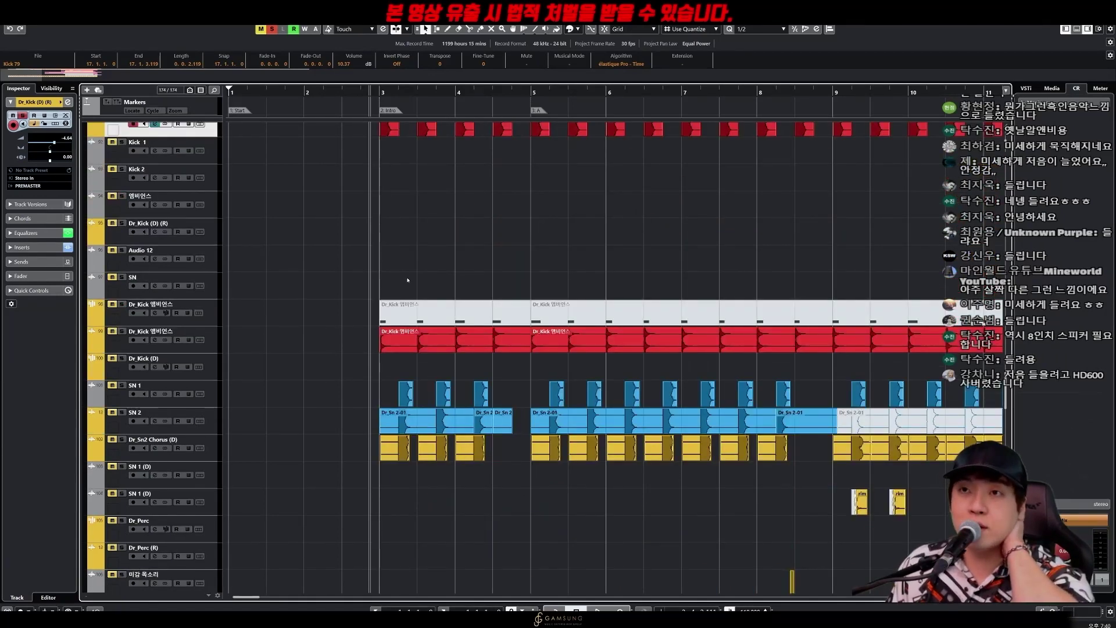
scroll(407, 270, "up", 1)
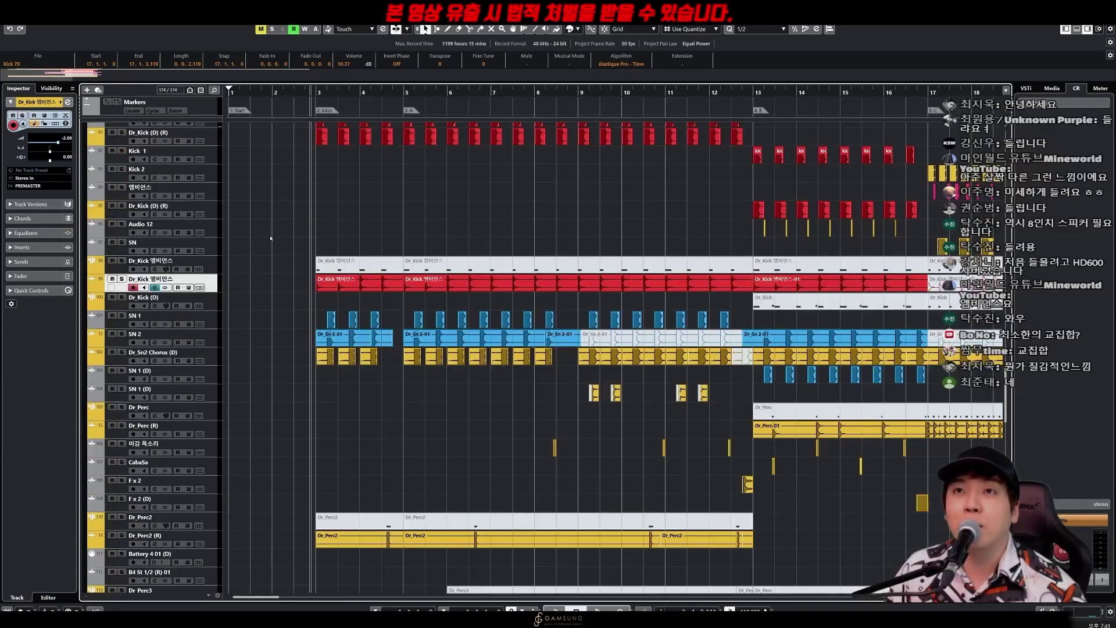
key("shift+h")
key("shift+h")
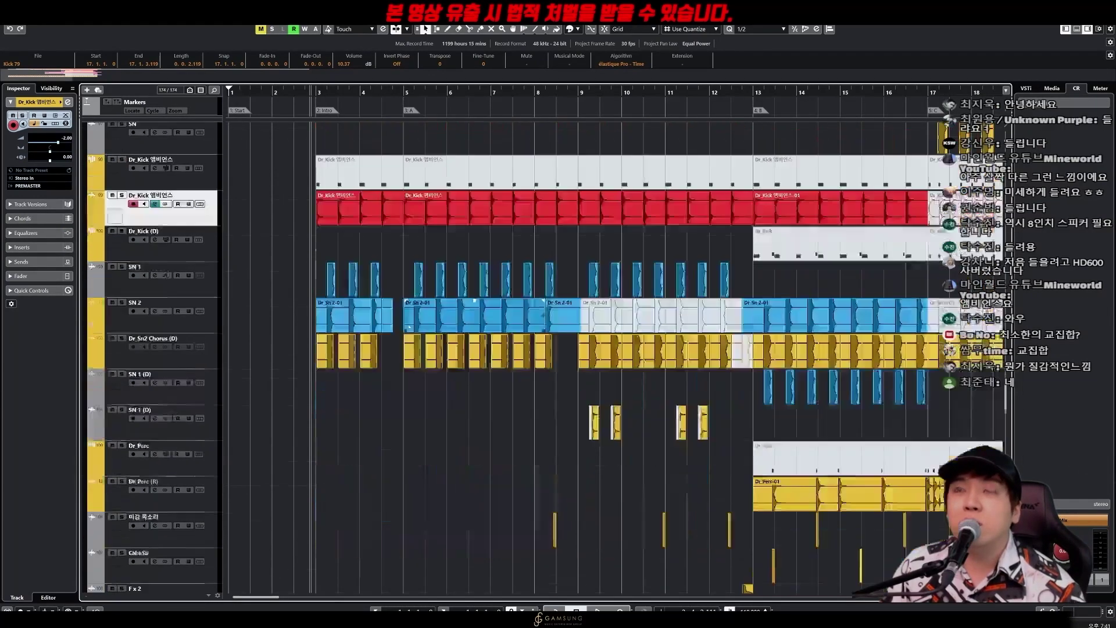
key("shift+g")
left_click(215, 258)
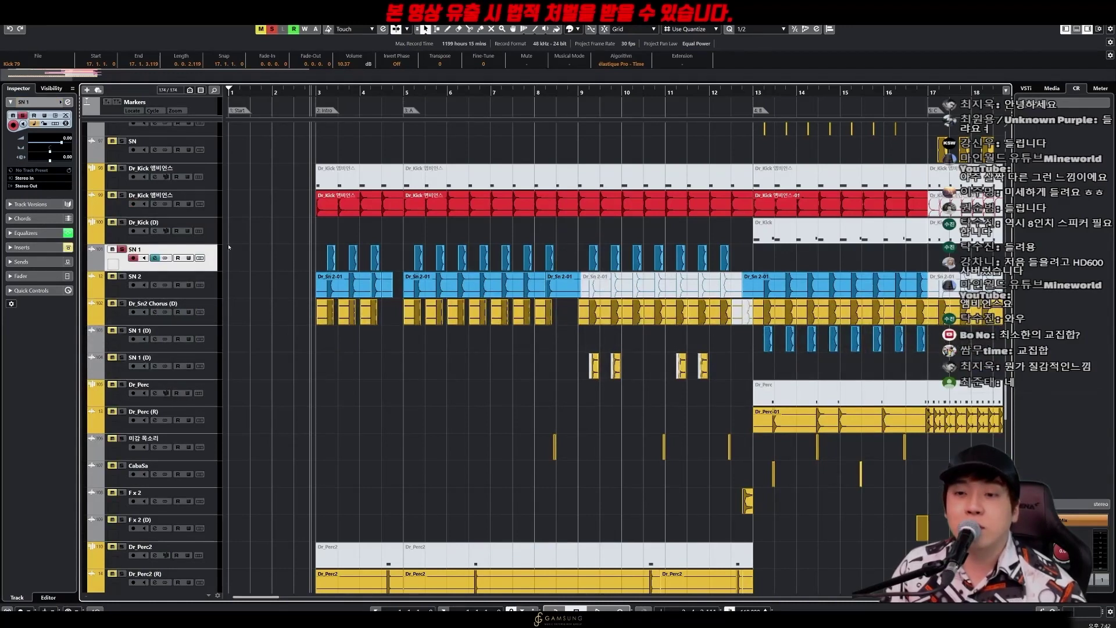
left_click(315, 92)
key("space")
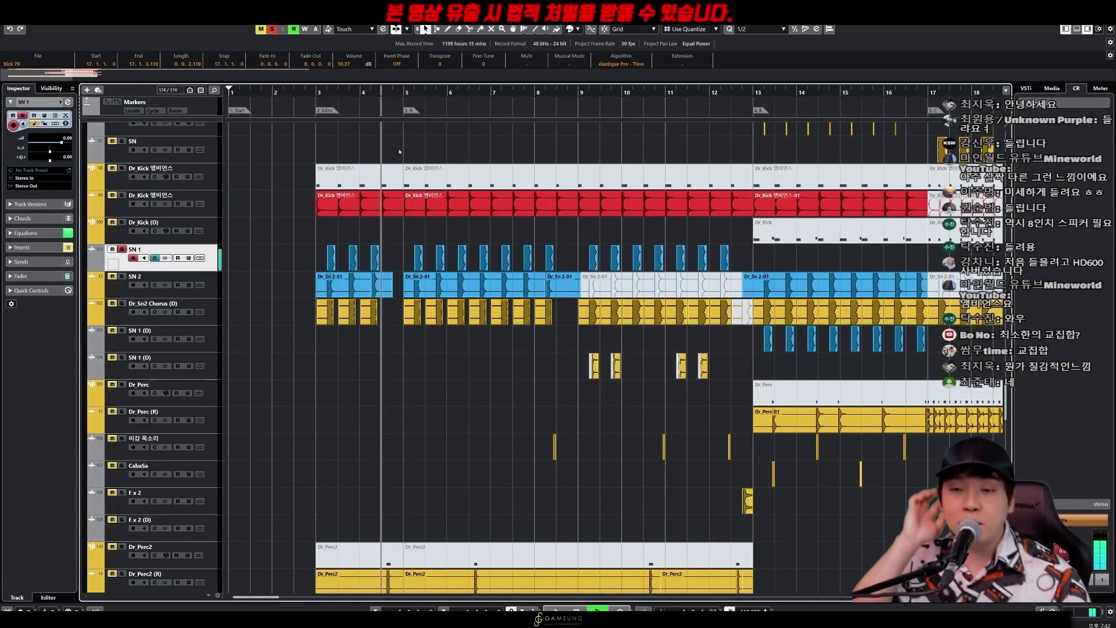
key("space")
key("space")
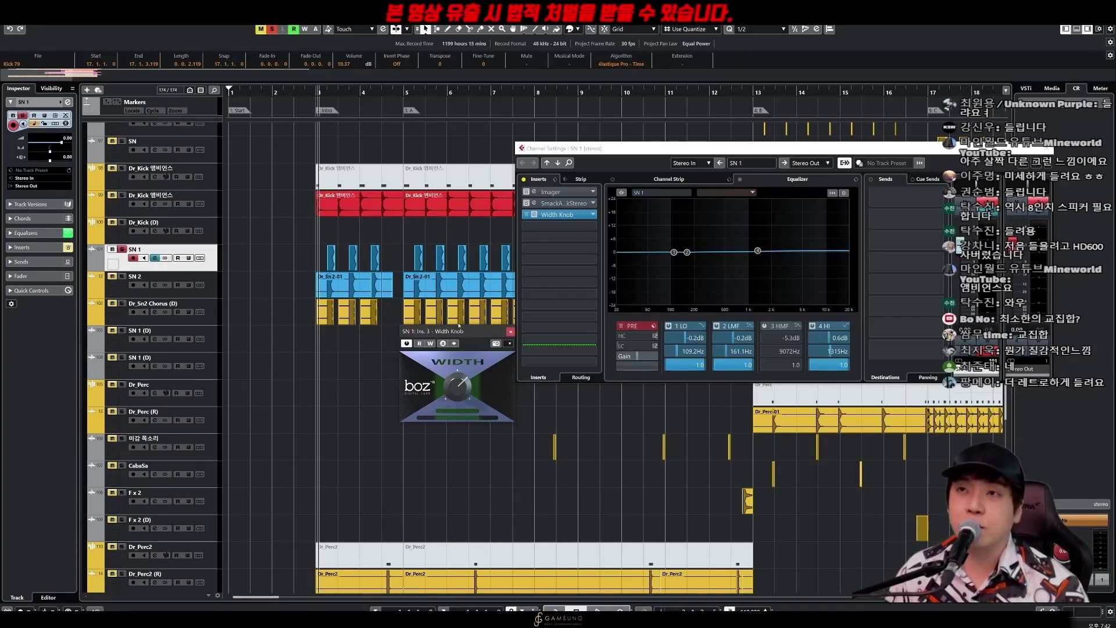
Step: Audition the SN 2 and Dr_Sn2 Chorus (D) snare layers in solo from the intro
left_click(126, 285)
key("space")
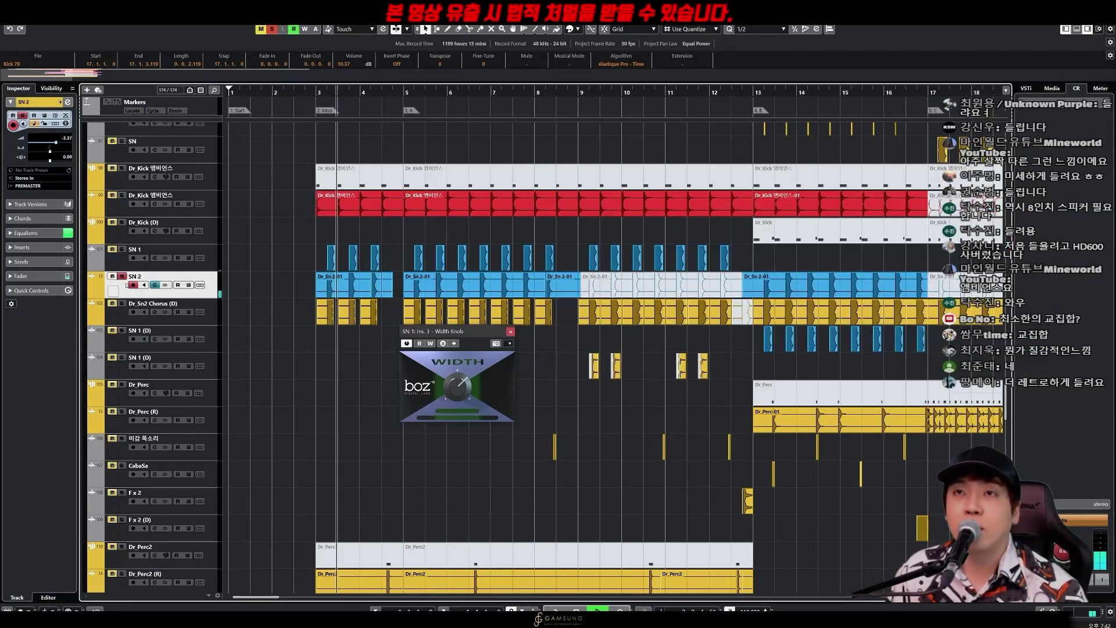
key("space")
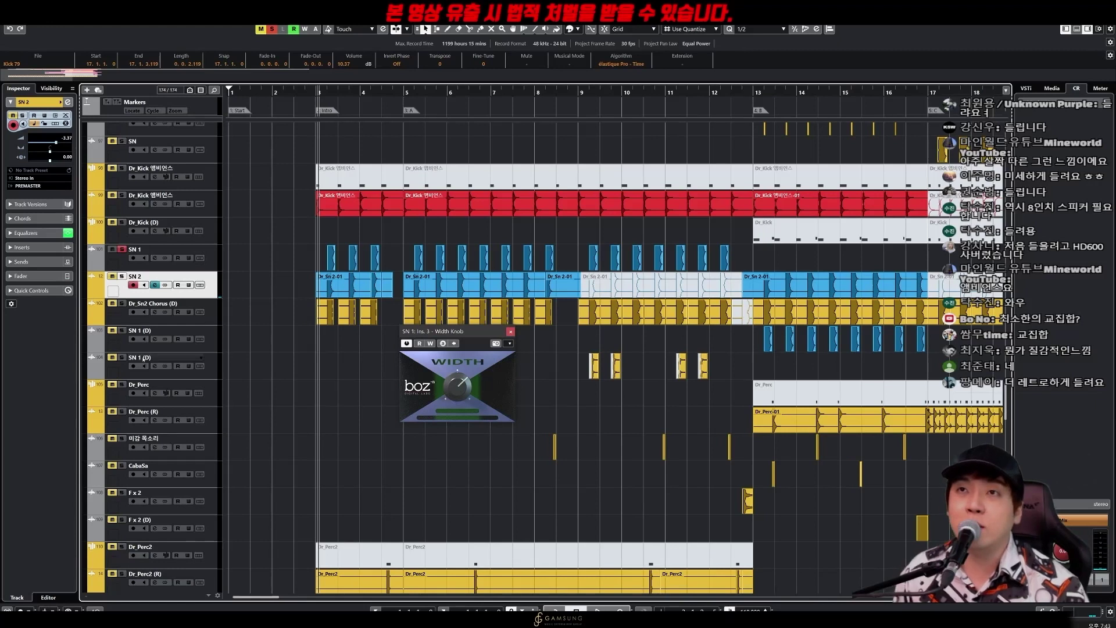
left_click(124, 323)
key("space")
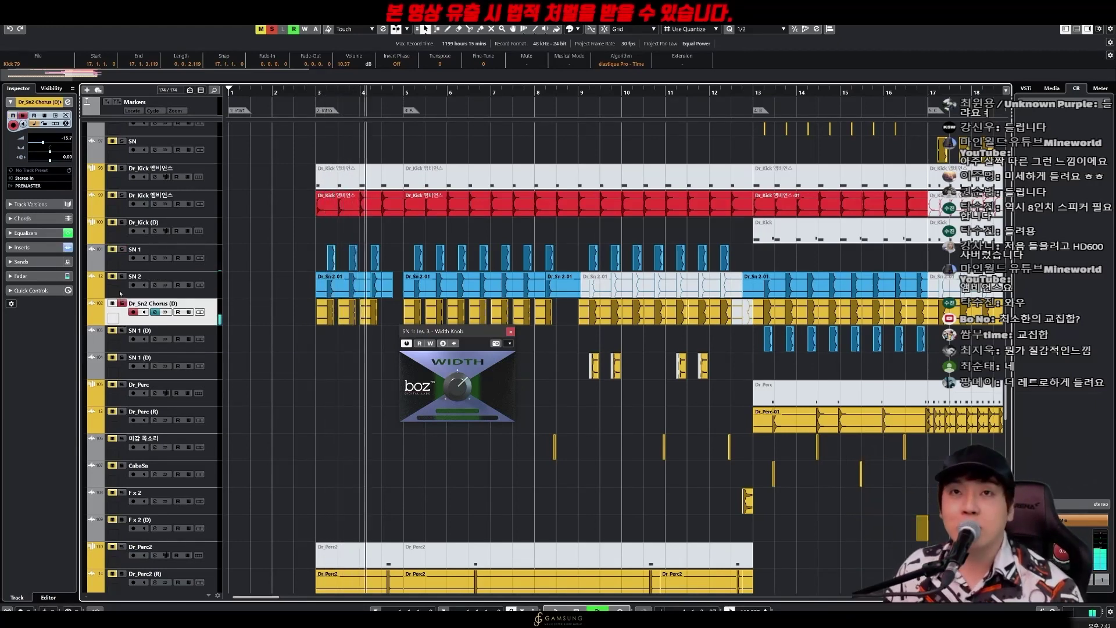
Step: Audition the SN 1, SN 2 and Dr_Sn2 Chorus (D) snare layers in solo and close SN 1's Width Knob window
left_click_drag(122, 276, 121, 249)
key("space")
left_click(510, 331)
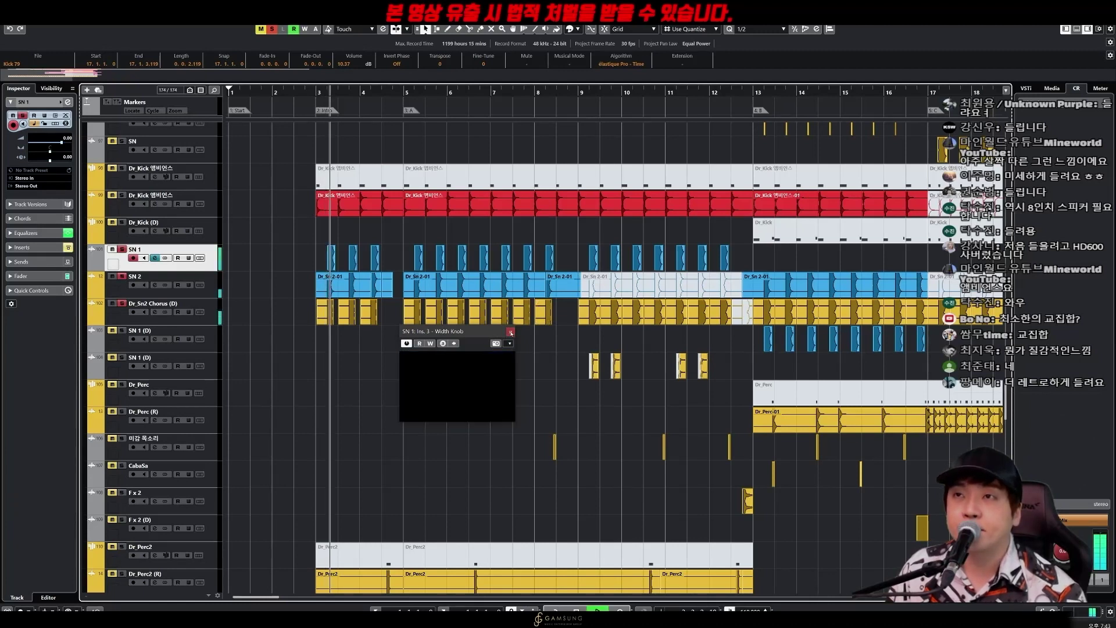
left_click(129, 296)
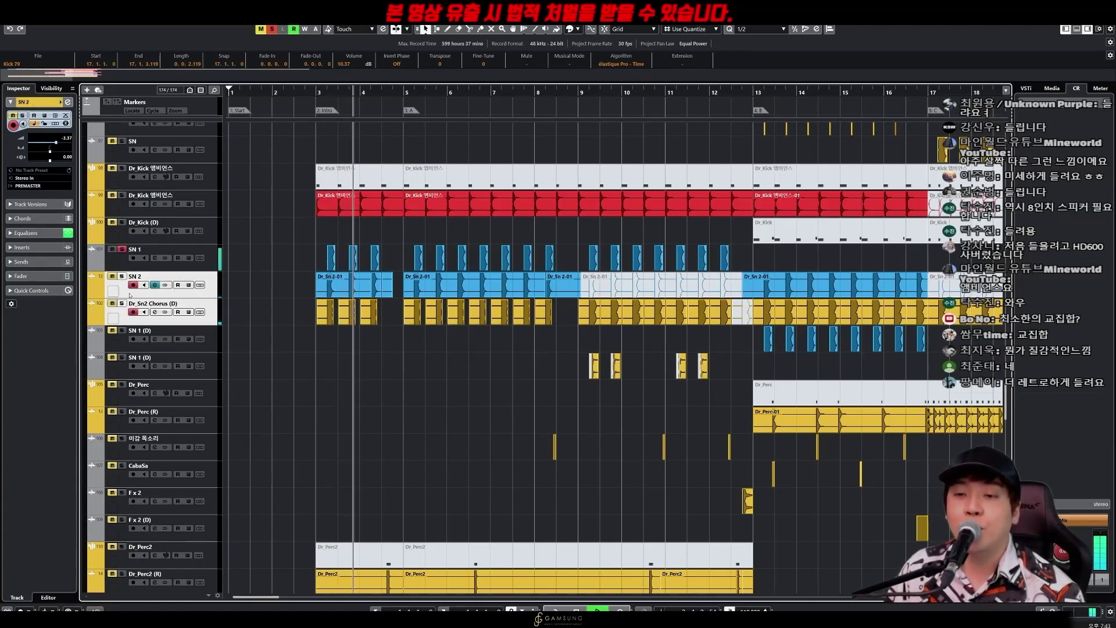
key("space")
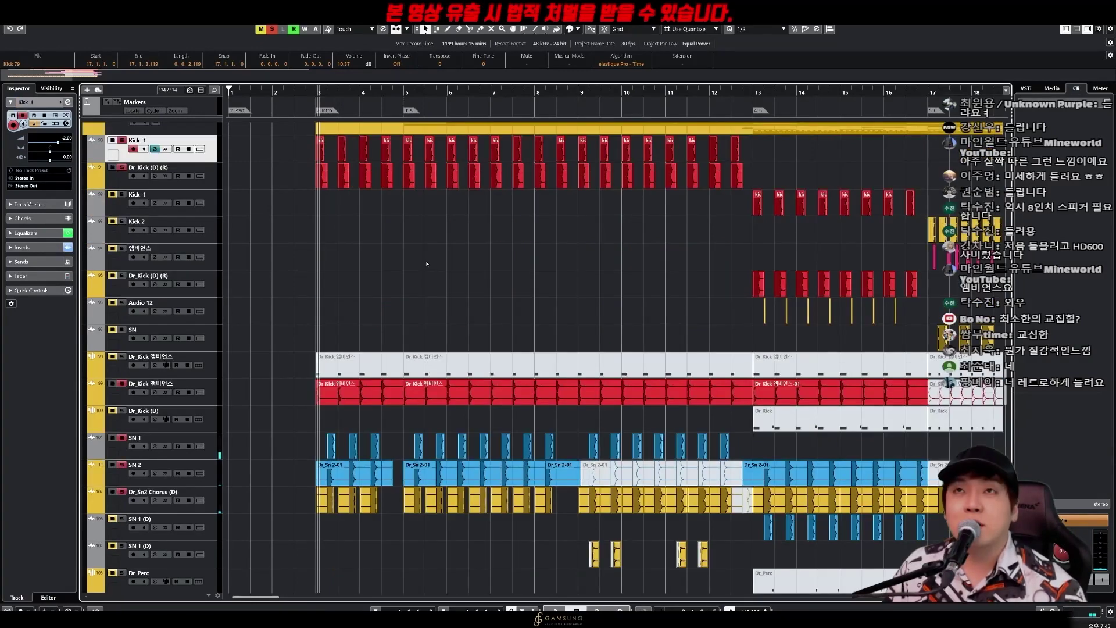
key("space")
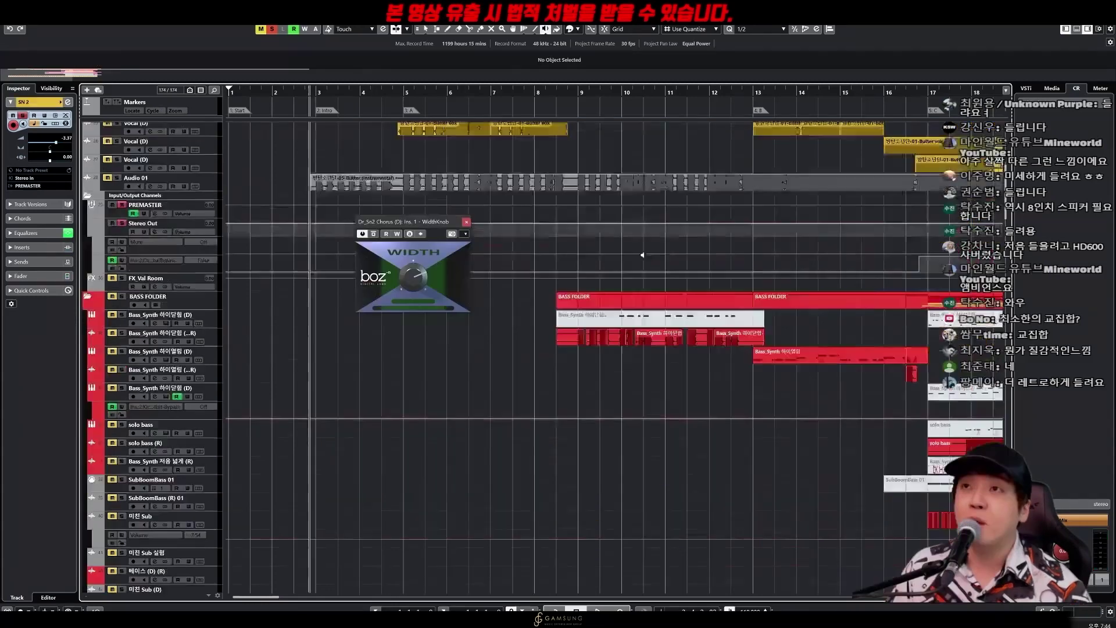
Step: Close the Dr_Sn2 Chorus (D) Width Knob window and survey the bass folder's tracks over a wider timeline range
scroll(661, 254, "up", 1)
key("g")
key("g")
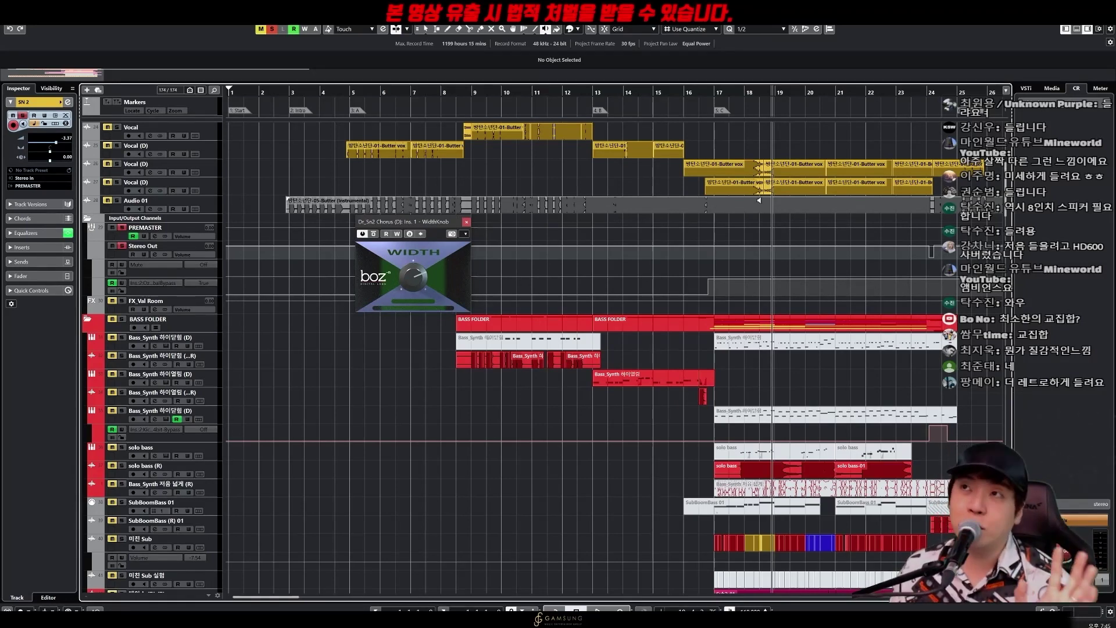
left_click(467, 221)
scroll(466, 222, "down", 5)
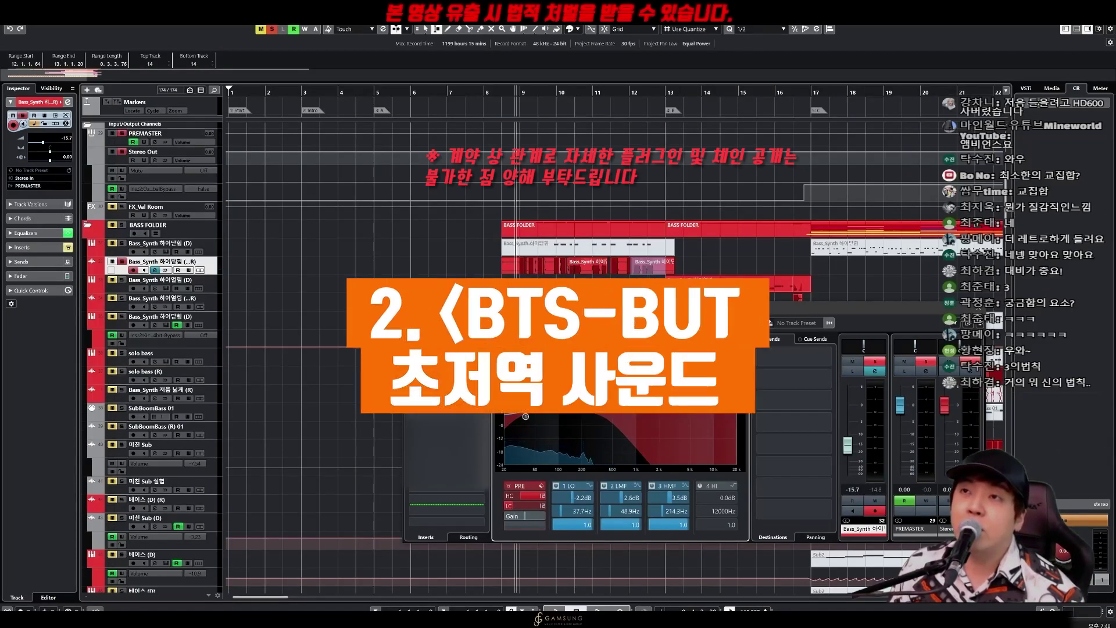
Step: Close the bass synth's channel settings and solo the Kick 1 and Dr_Kick (D) (R) tracks in the drum folder
left_click_drag(563, 309, 844, 236)
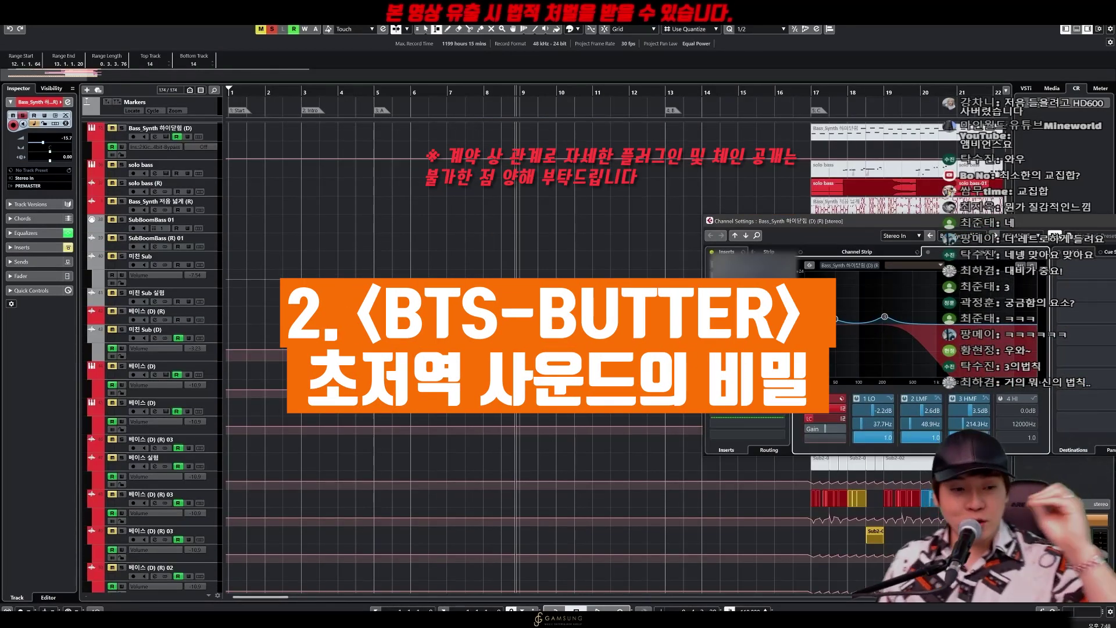
scroll(465, 348, "down", 10)
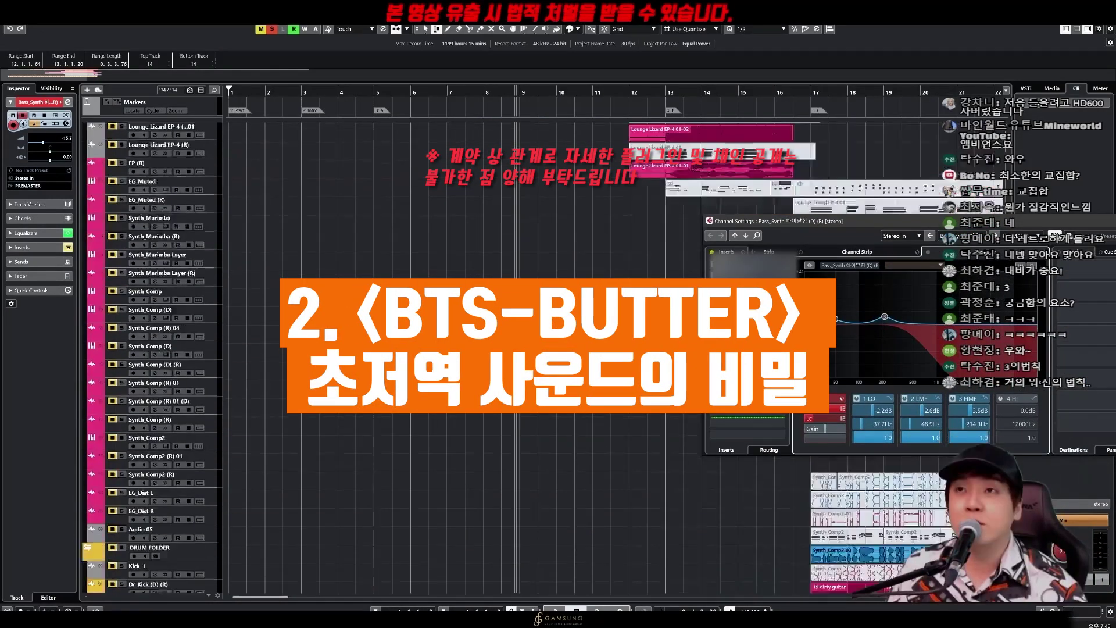
key("Escape")
left_click(212, 382)
key("s")
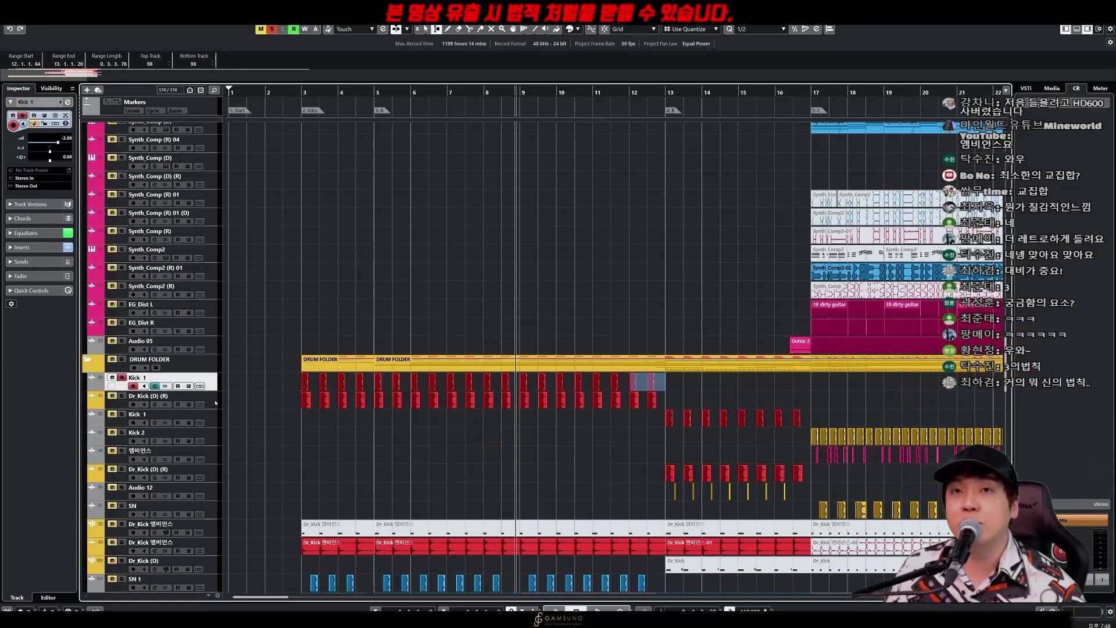
left_click(210, 399)
key("s")
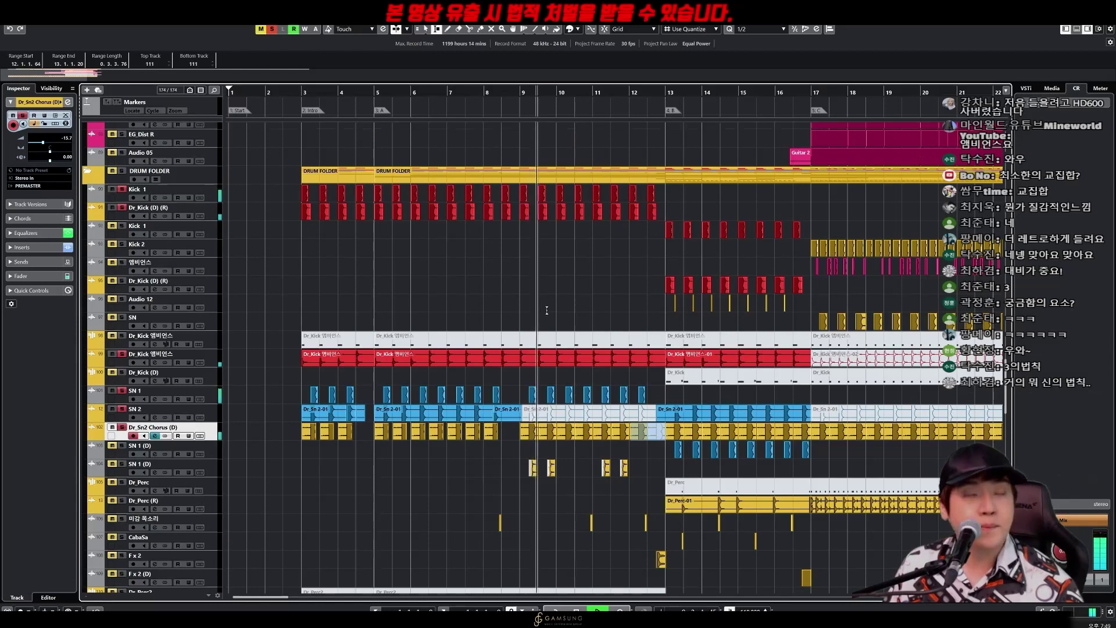
Step: Audition the soloed kick and snare layers together with the rendered Bass_Synth 하이닫힘 track, with the Play tool selected
scroll(549, 314, "up", 3)
scroll(540, 317, "up", 10)
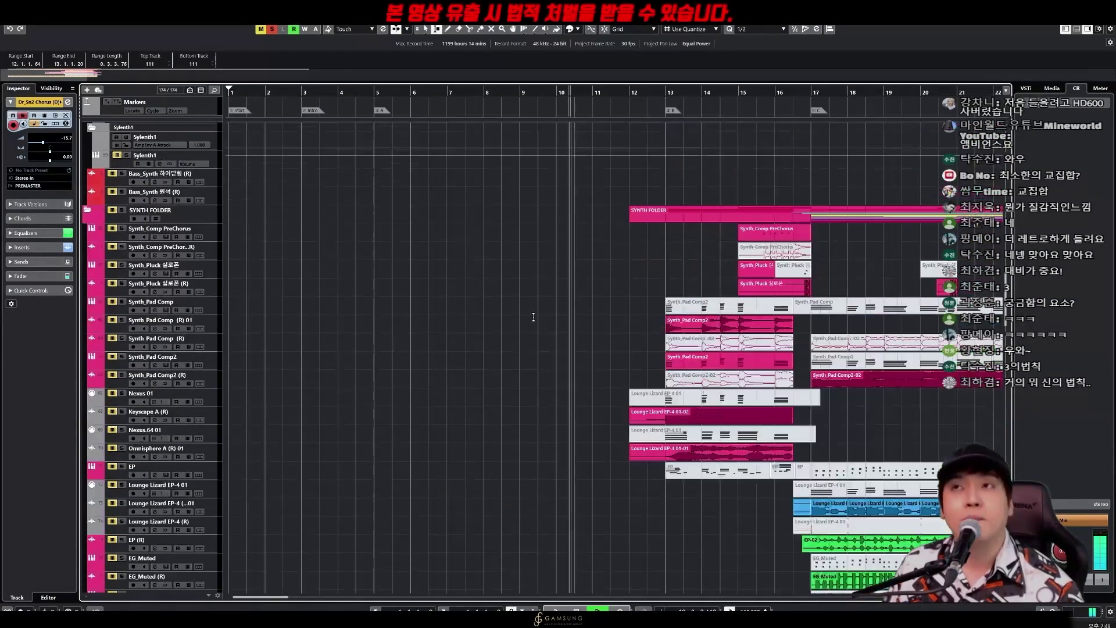
scroll(529, 319, "up", 10)
key("9")
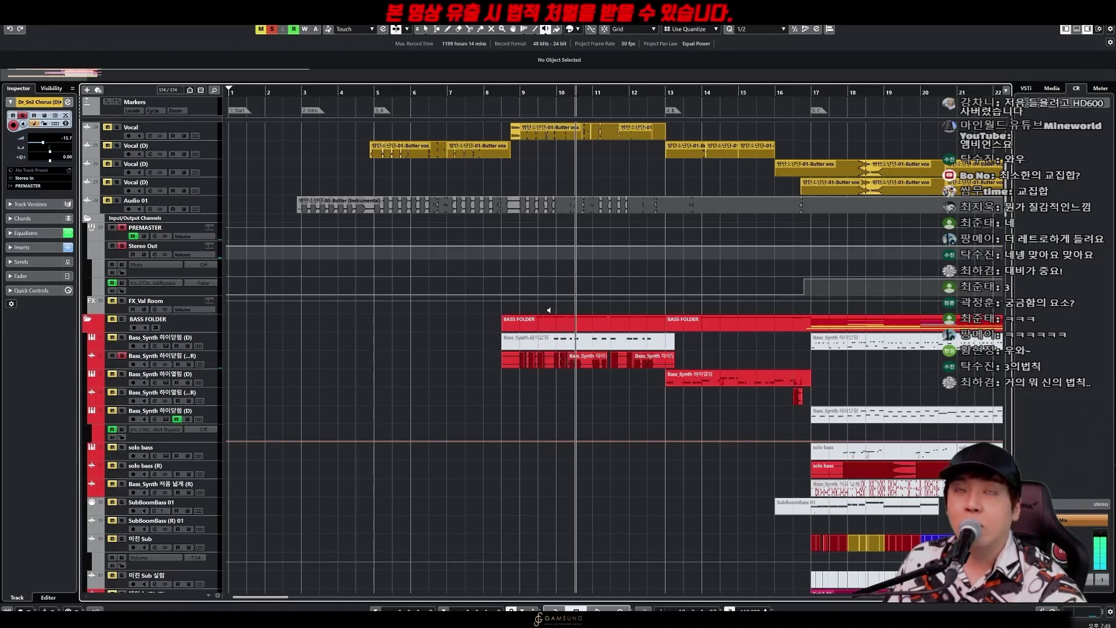
scroll(542, 359, "down", 3)
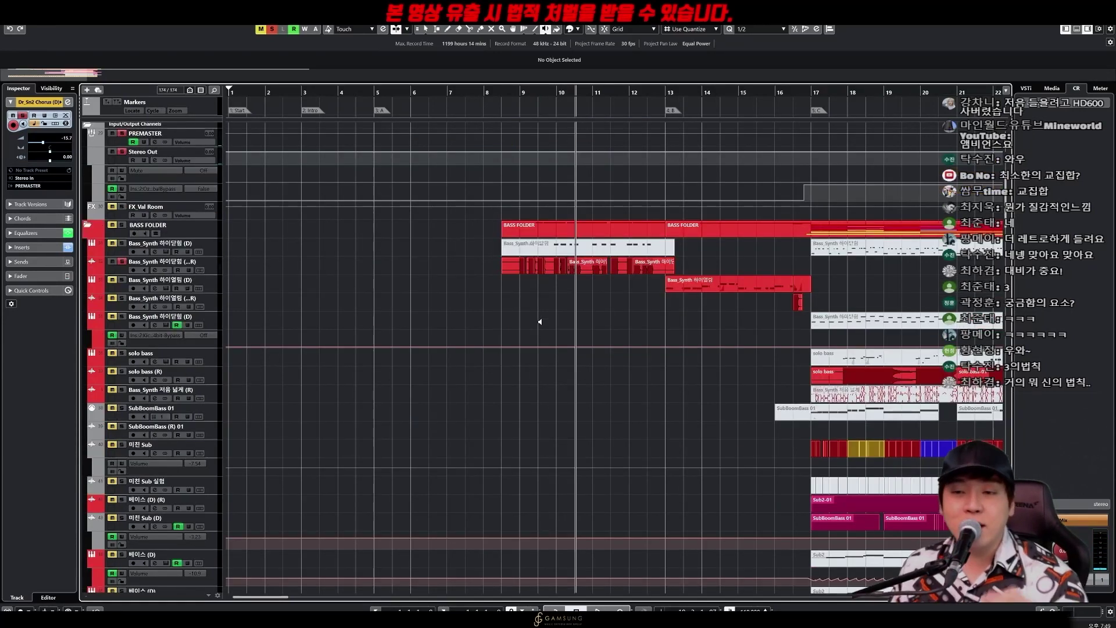
Step: Solo only the rendered Bass_Synth 하이닫힘 (D) (R) track and audition it with its channel settings open
left_click(122, 262)
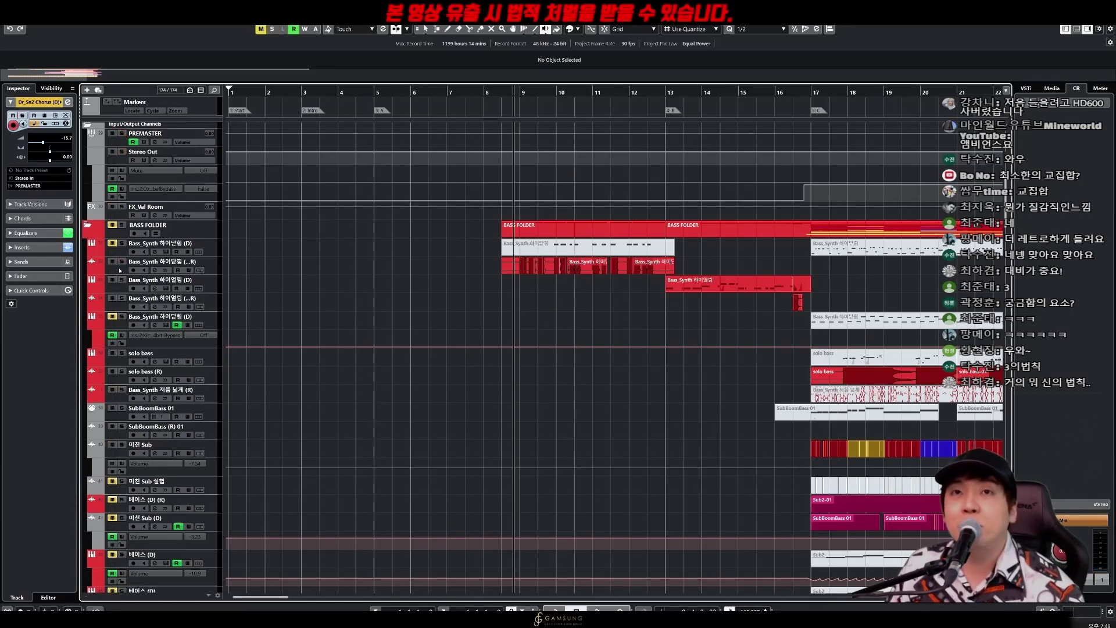
left_click(122, 262)
left_click(155, 270)
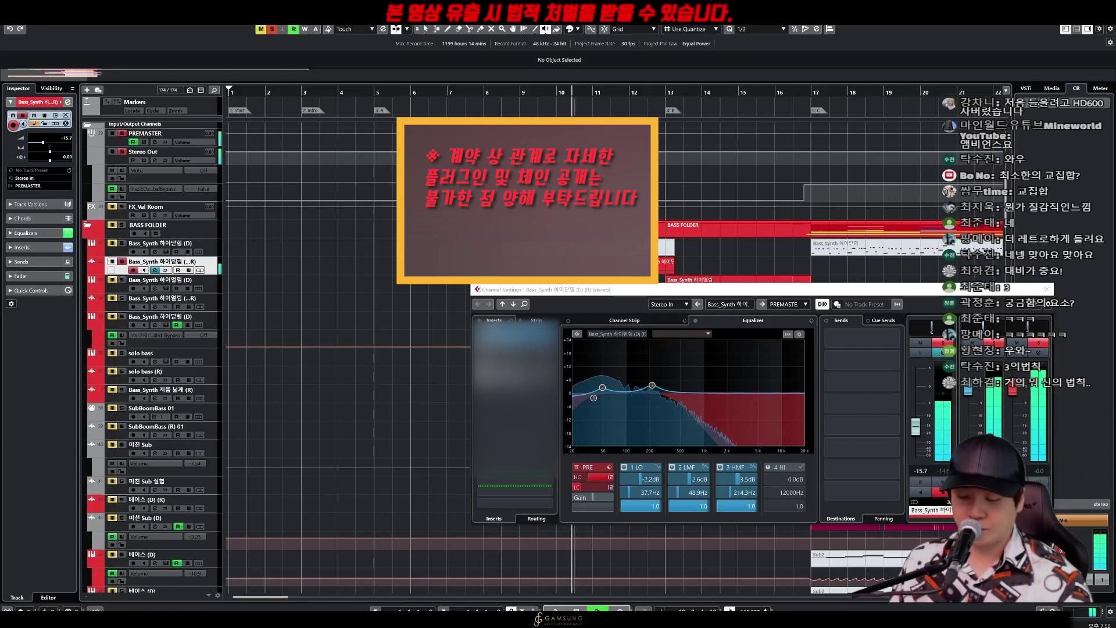
key("space")
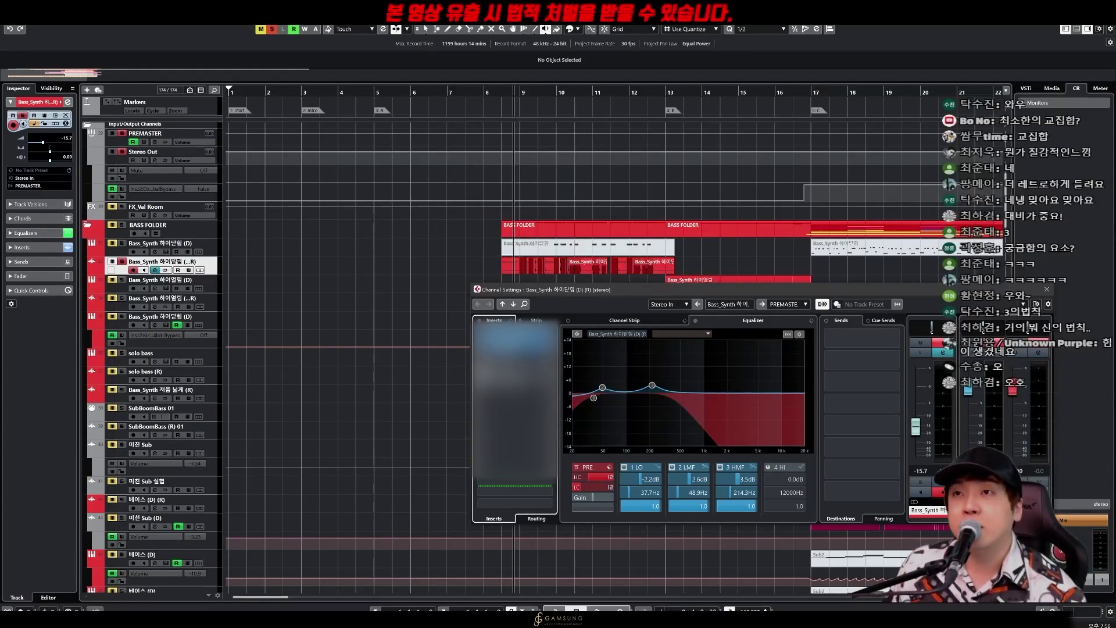
Step: Inspect the bass synth's Imager and Pro-Q 3 inserts, and audition the track with its Width Knob insert open
left_click(516, 344)
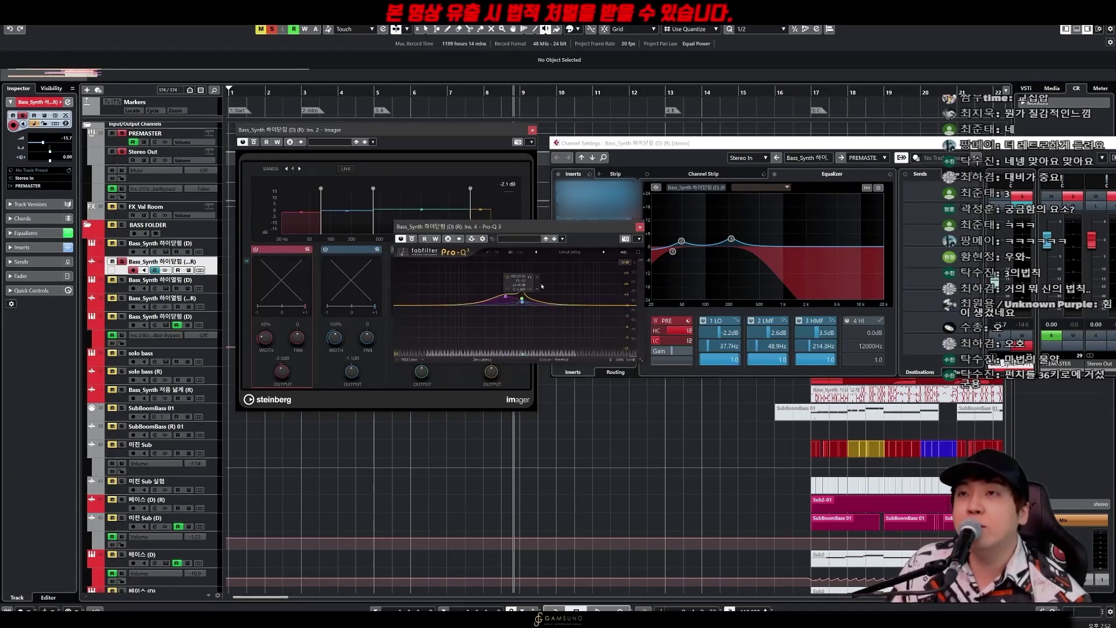
left_click(639, 227)
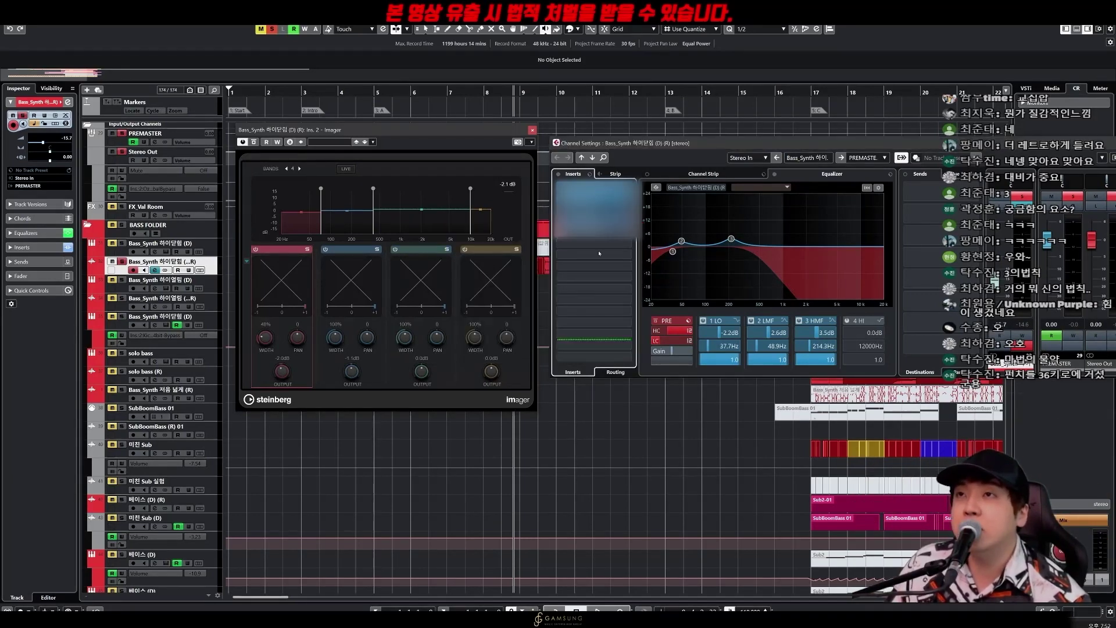
left_click(573, 228)
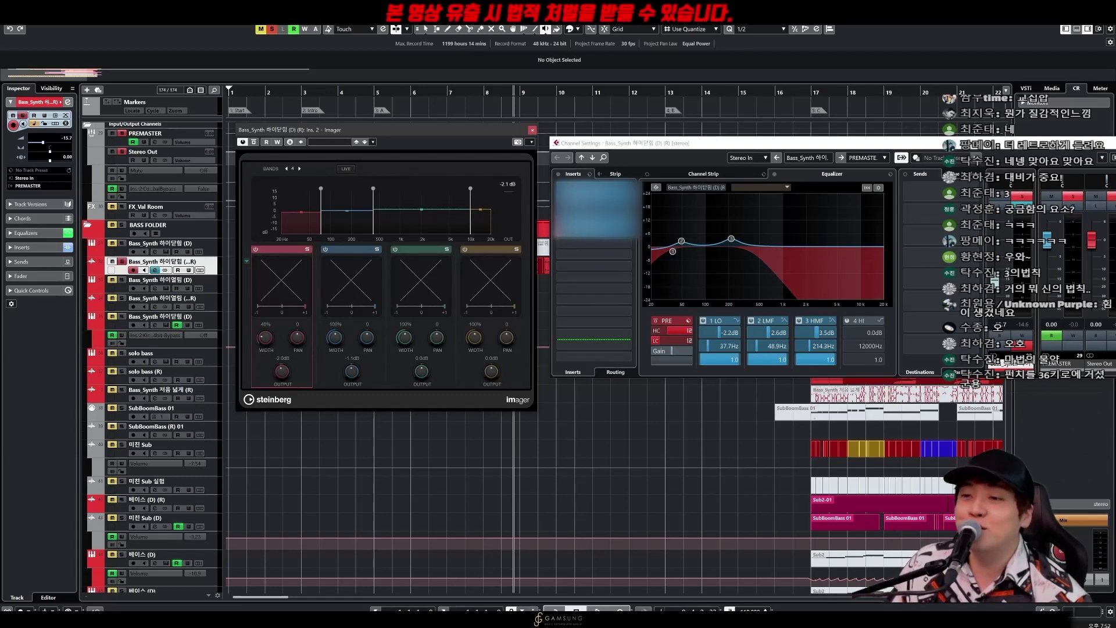
left_click_drag(547, 419, 506, 278)
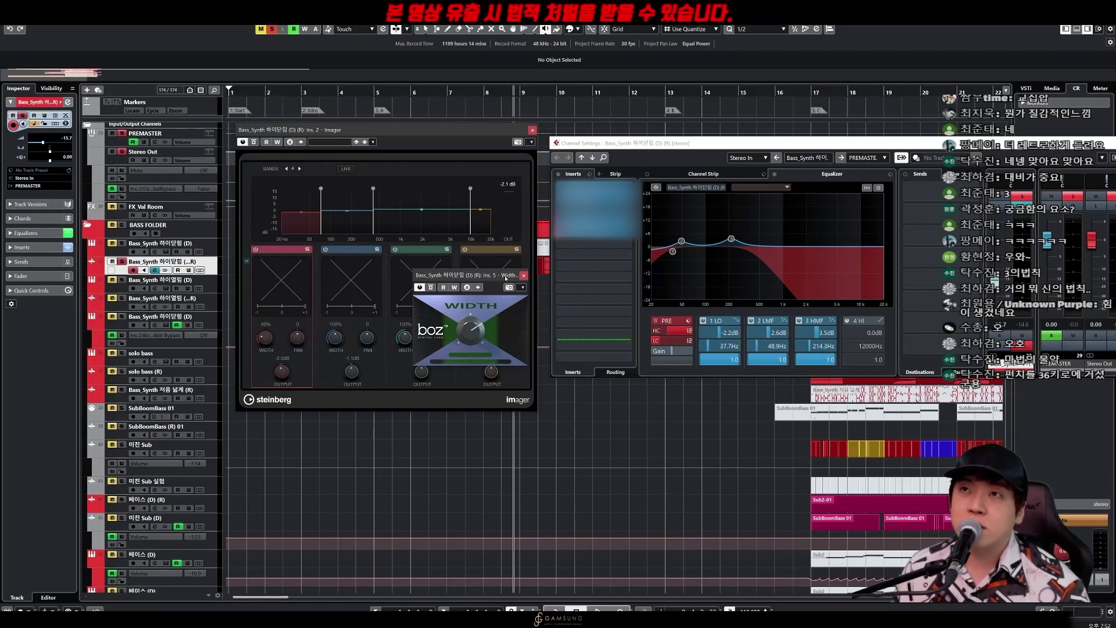
key("space")
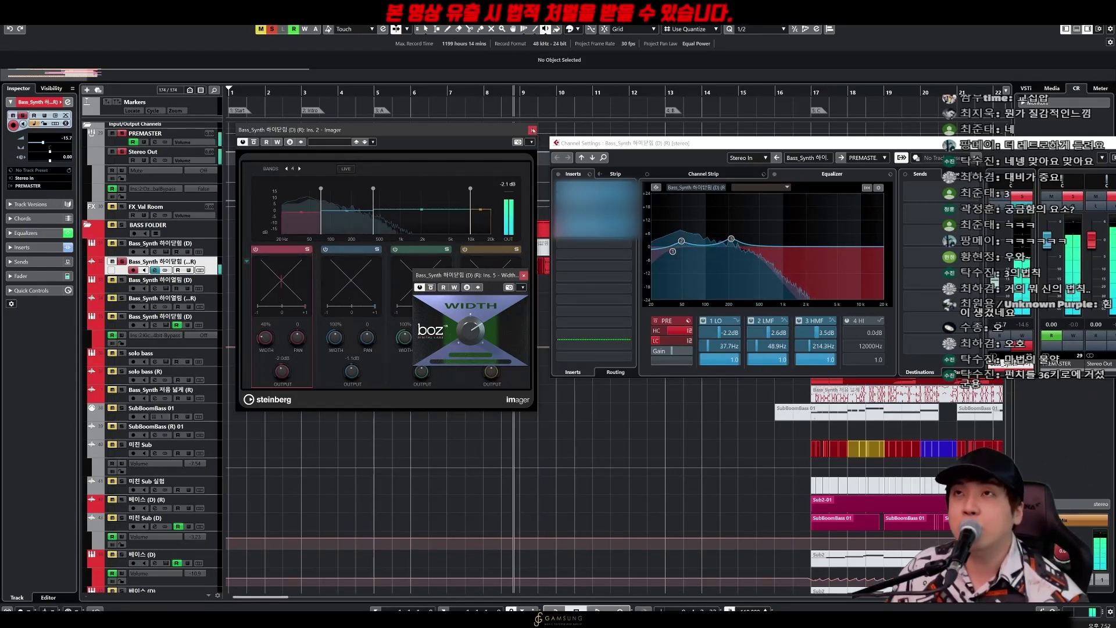
Step: Close the Imager and channel settings windows, unsolo the bass synth and play its section near bar 9
left_click(532, 130)
left_click_drag(912, 142, 646, 283)
left_click(858, 284)
key("space")
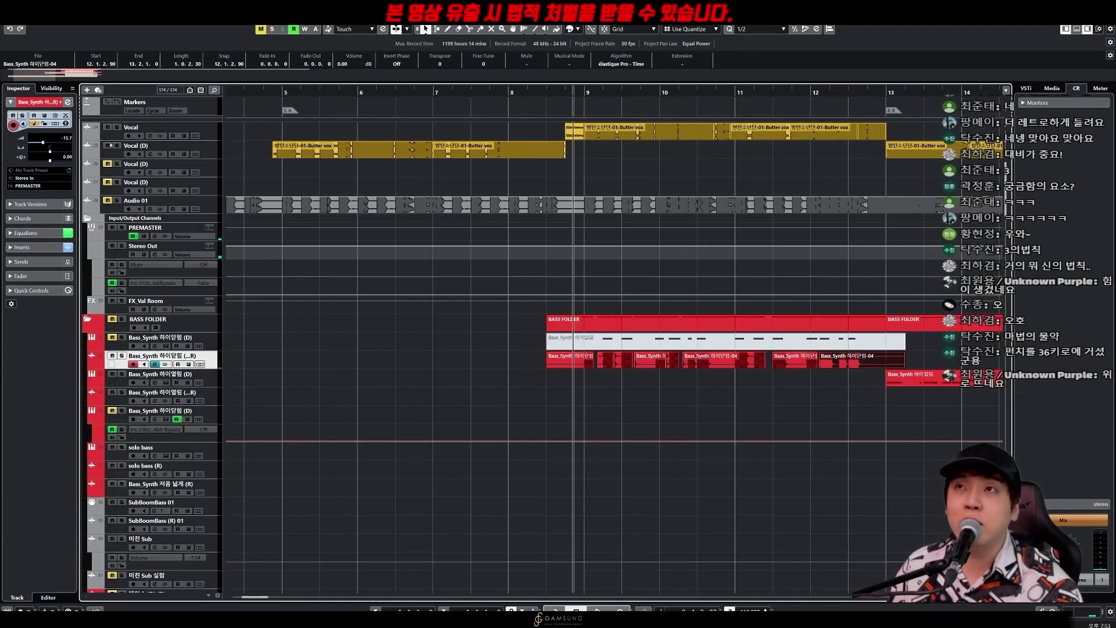
key("space")
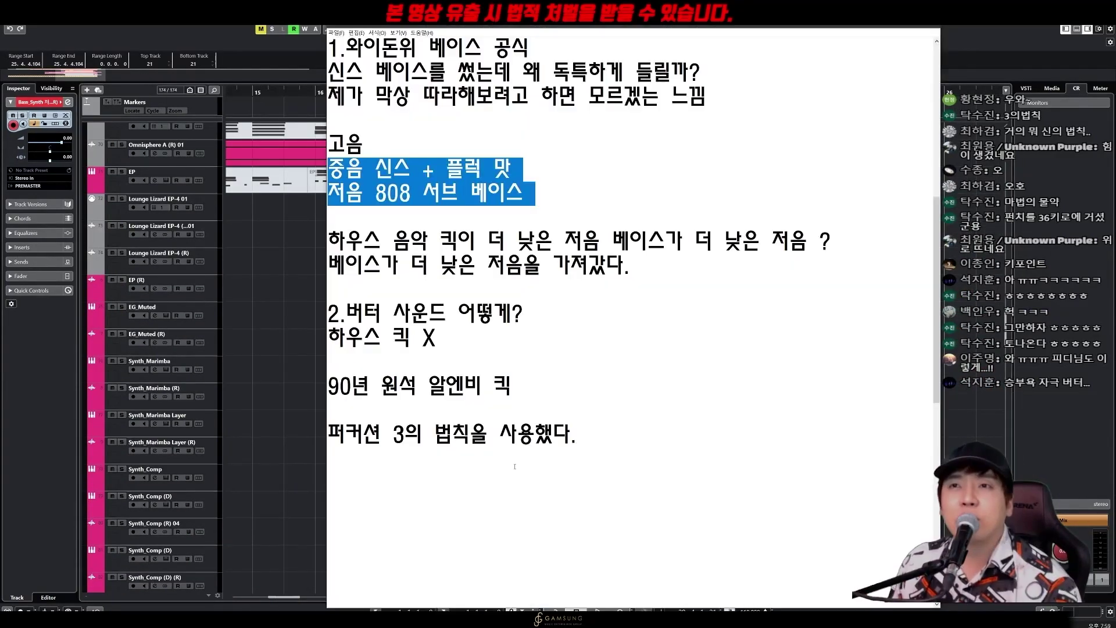
Step: Switch to the lecture notes and add the line "초 저역 서브 베이스" below the percussion note
scroll(510, 364, "down", 1)
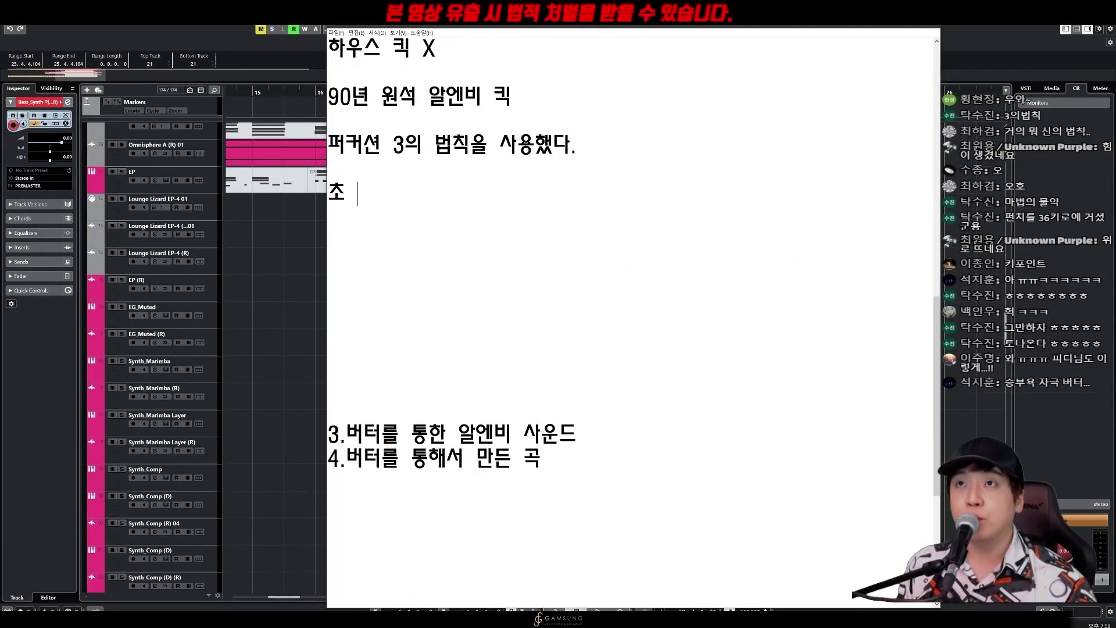
type("저")
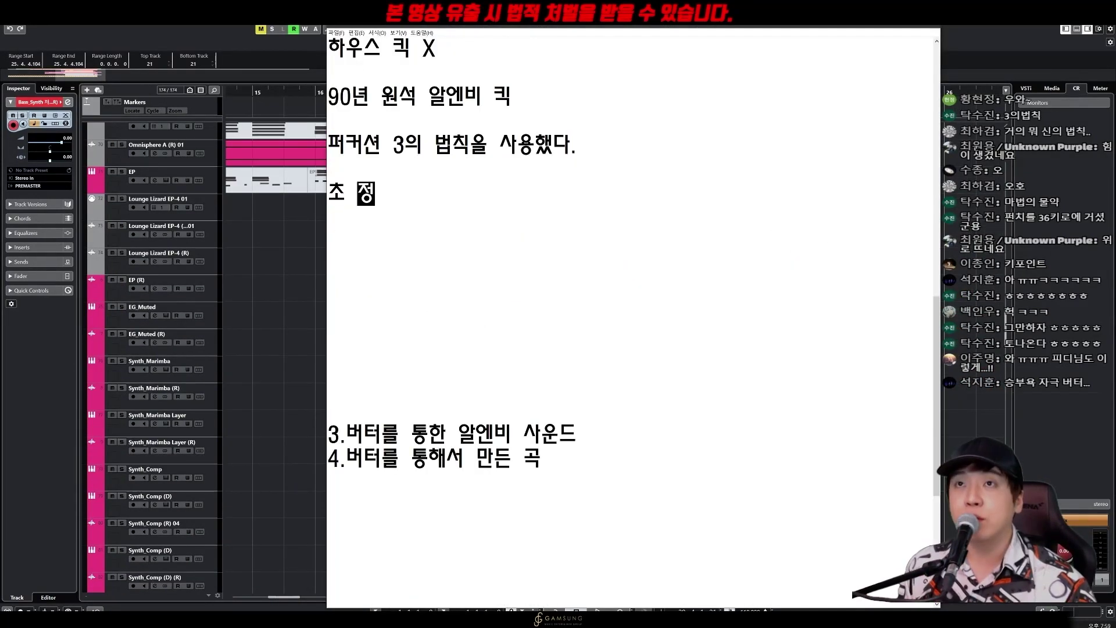
type("역 서브 베이스")
key("Return")
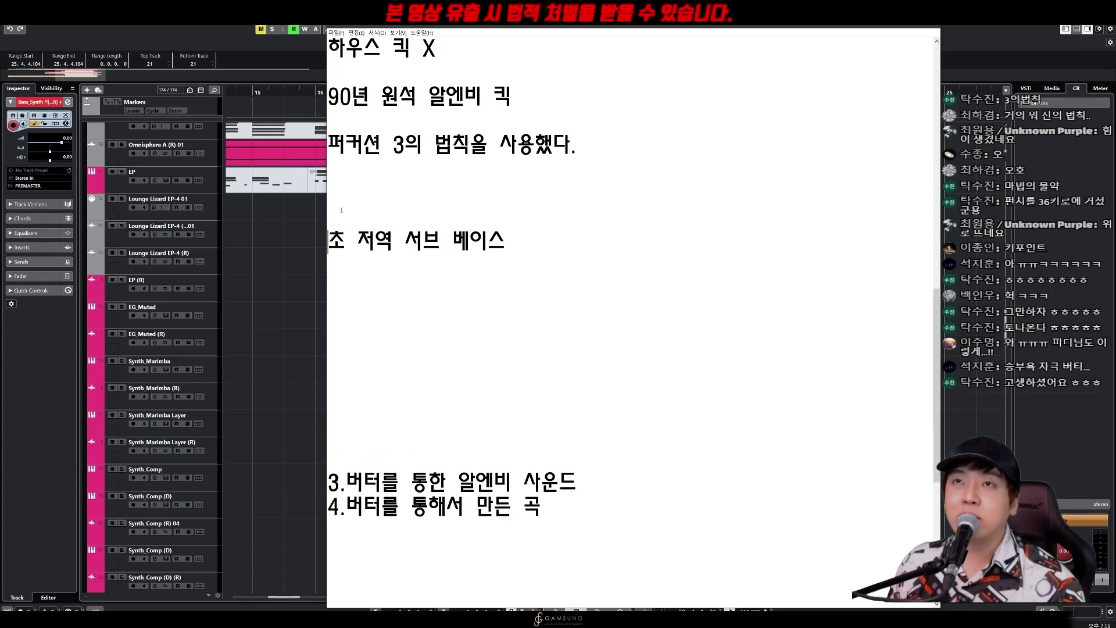
Step: Add the note "서브 베이스만 있으면 버터 처럼 묵직해 지는 느낌은 드는데 심심해 진다." under the sub-bass line
type("서브 베이스만 있")
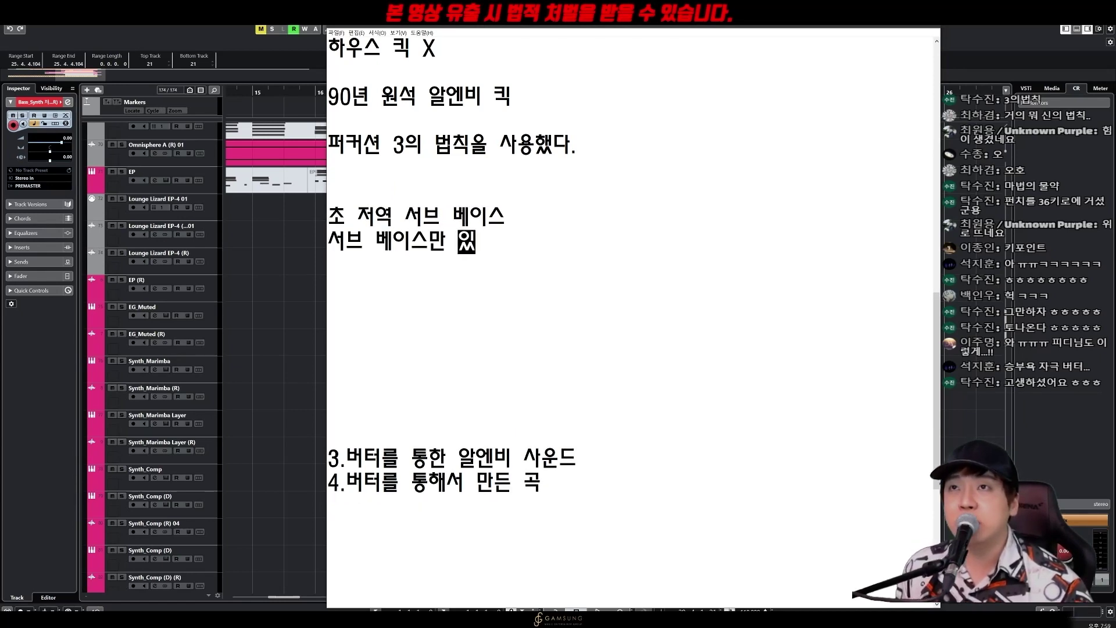
type("으면 머")
type("터 처럼 ")
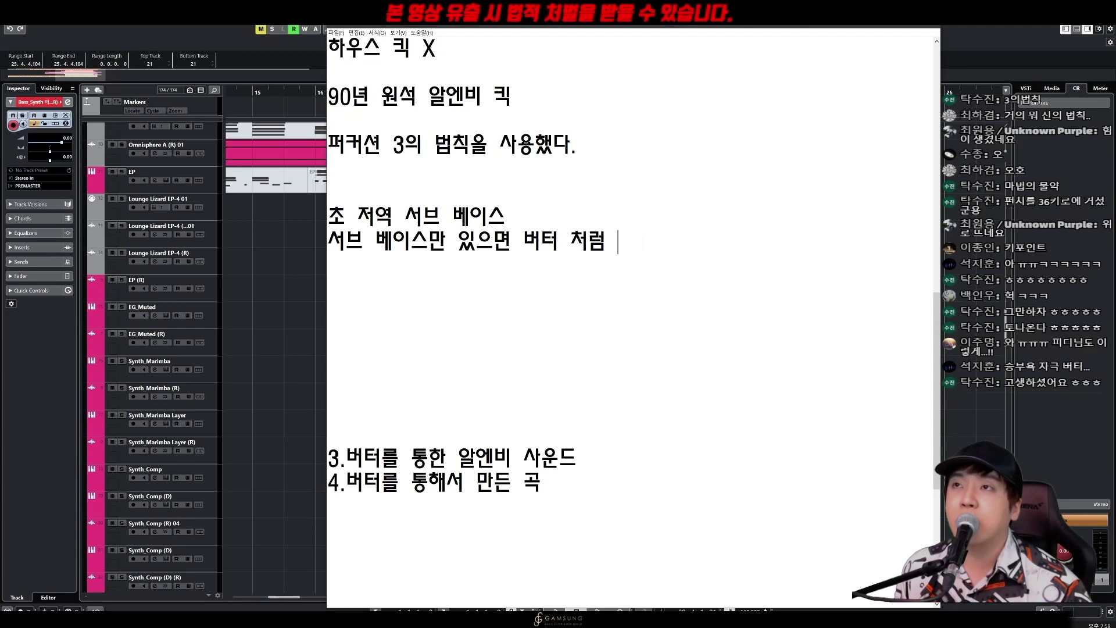
type("묵직해 지는 느낌은 드는데")
key("Return")
type("심심해 진다.")
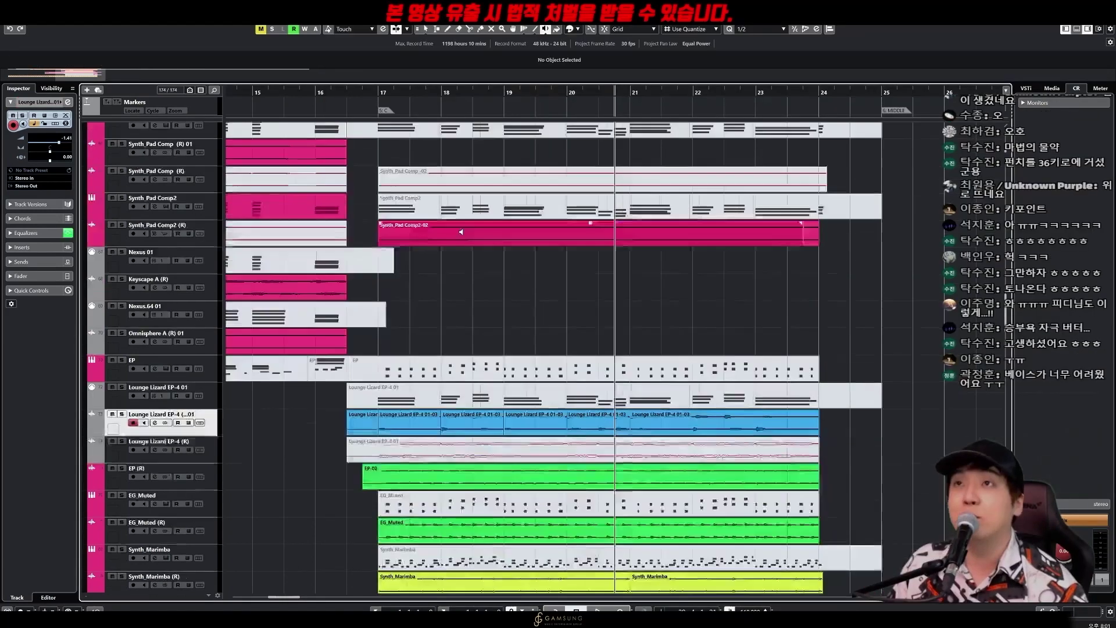
Step: Switch to the Cubase project, audition the Audio 01 instrumental reference just before bar 17, and look over the bass layers
scroll(357, 246, "up", 10)
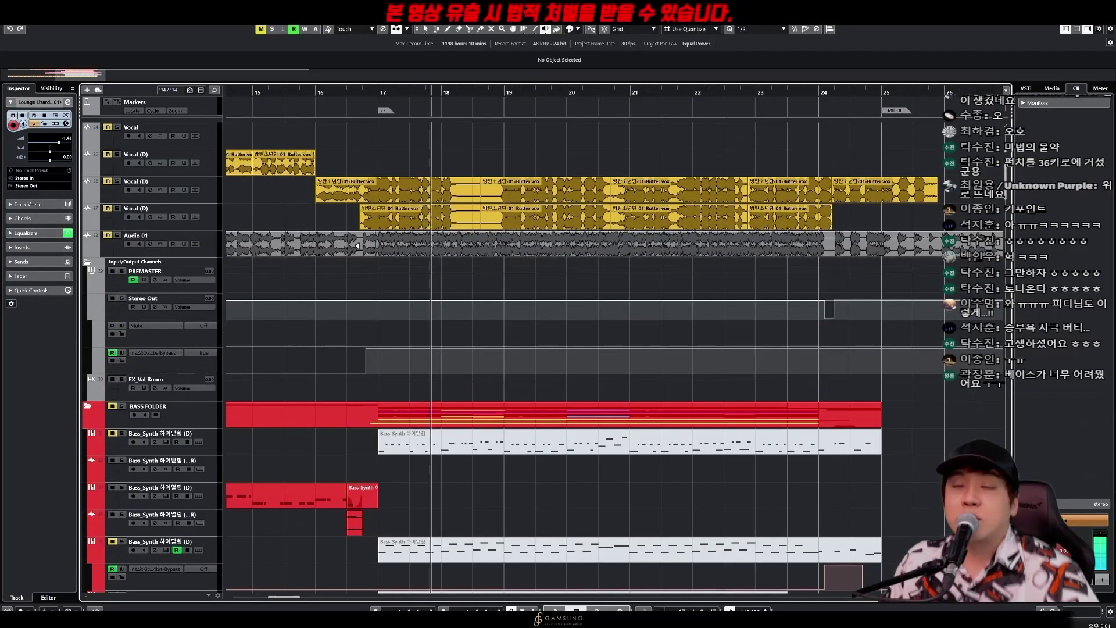
left_click(350, 241)
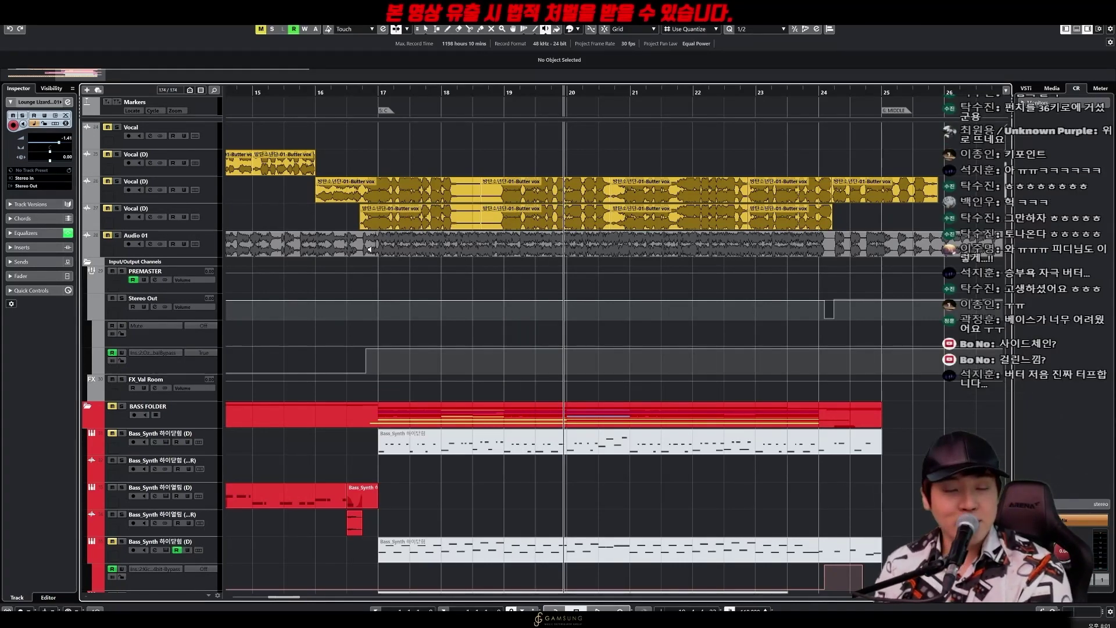
scroll(369, 249, "down", 5)
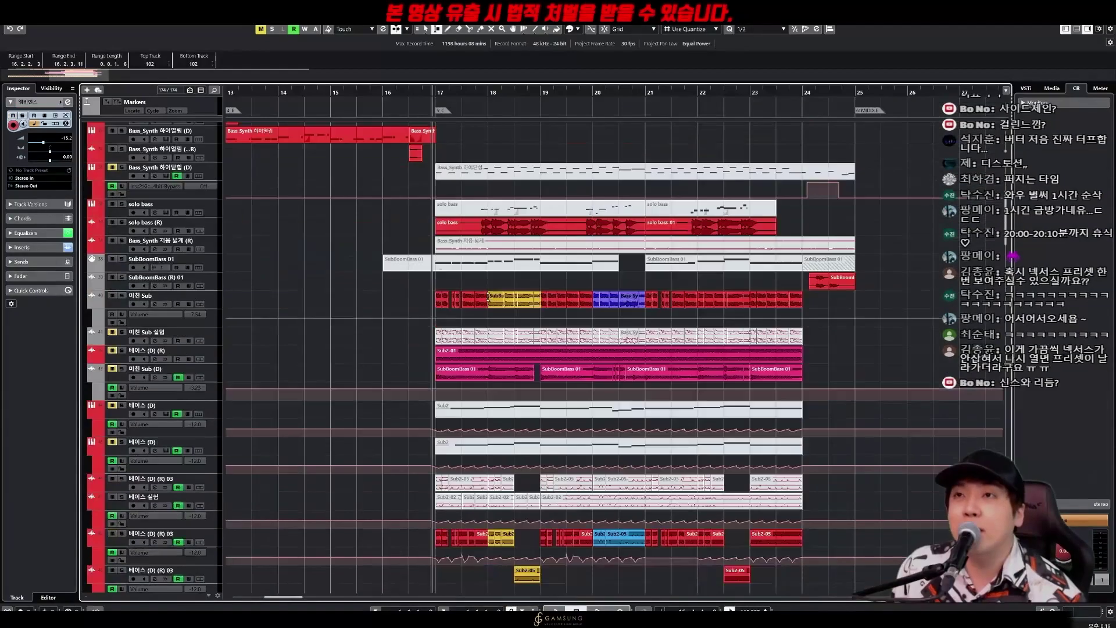
scroll(493, 298, "up", 5)
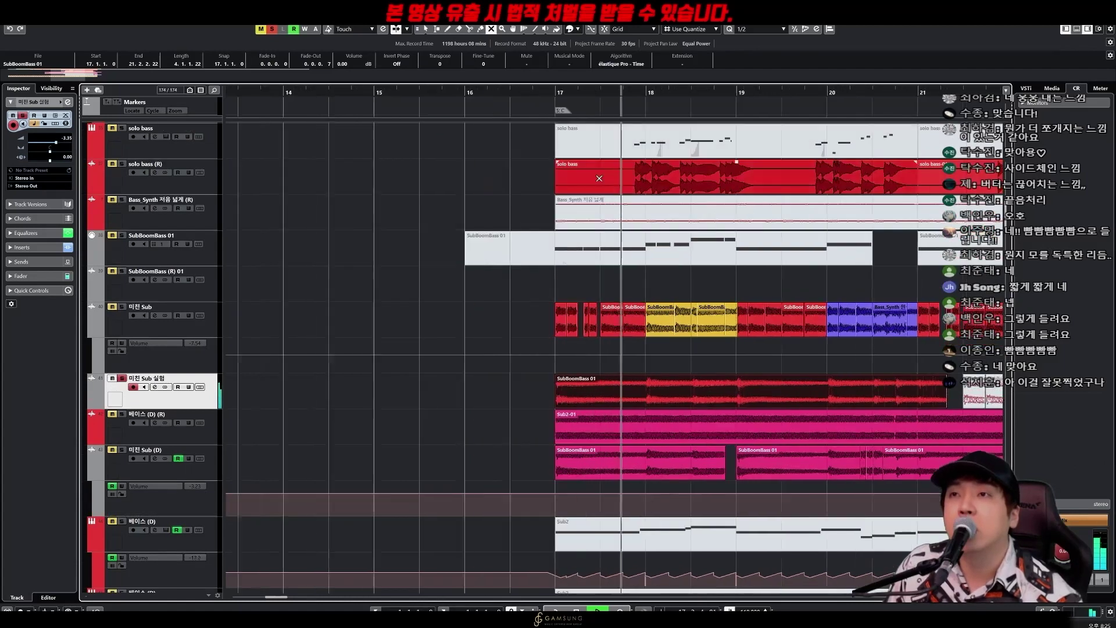
Step: Audition the soloed 미친 Sub 실험 track from bar 17 and examine the remaining sub-bass layers down to the Serum tracks
key("g")
key("g")
key("g")
key("h")
key("h")
key("h")
key("g")
key("g")
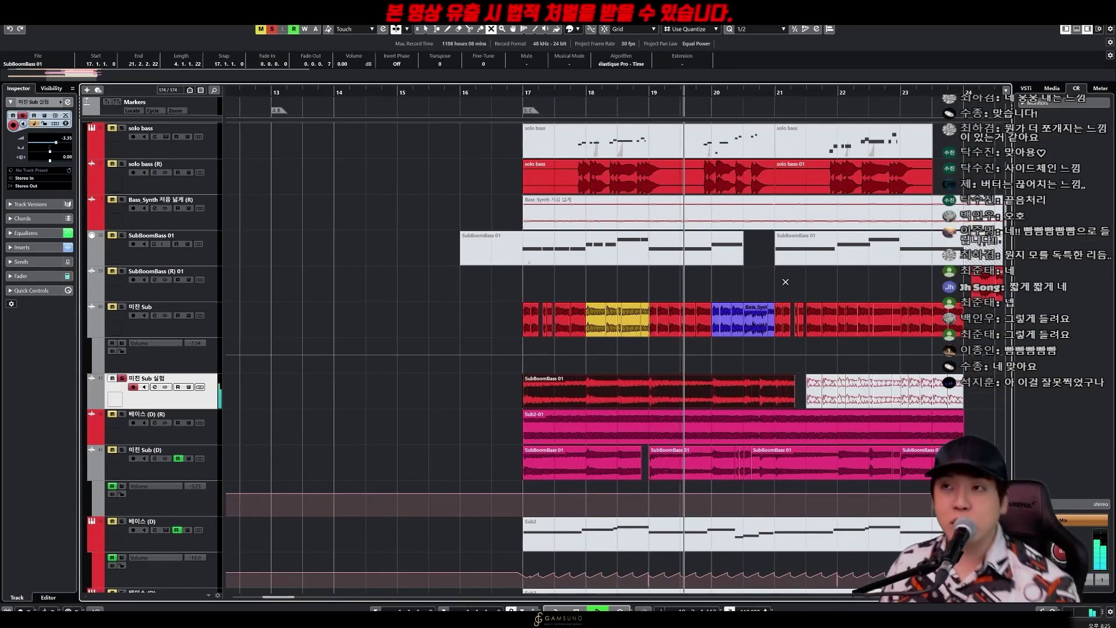
key("g")
key("g")
scroll(525, 372, "down", 6)
key("space")
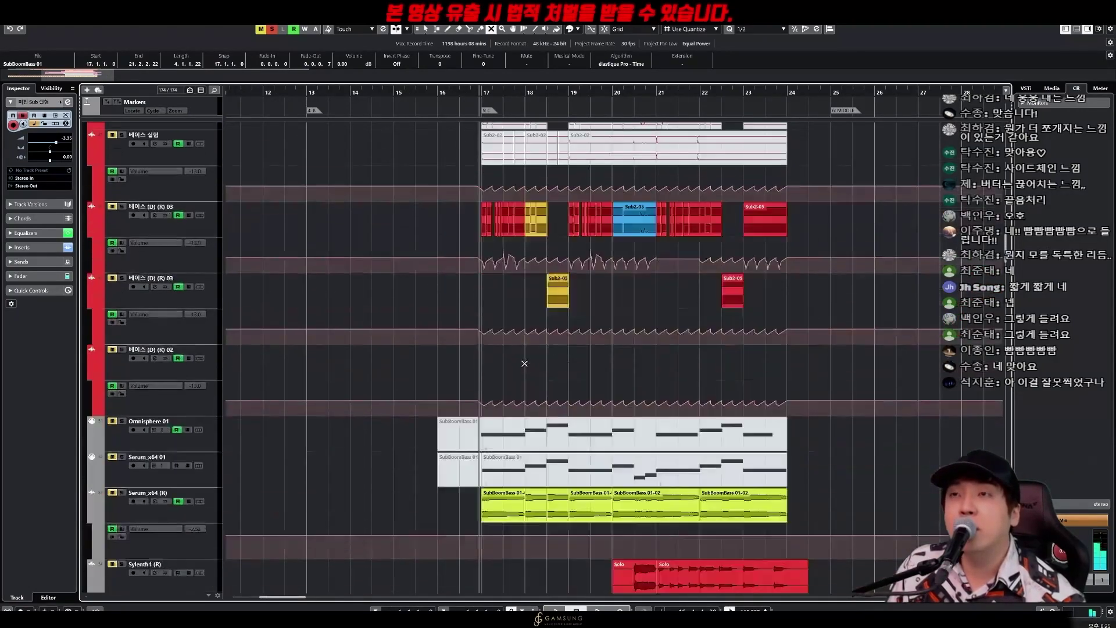
Step: Solo the 미친 Sub track and audition it together with the Kick 2 track from bar 17
scroll(524, 363, "down", 20)
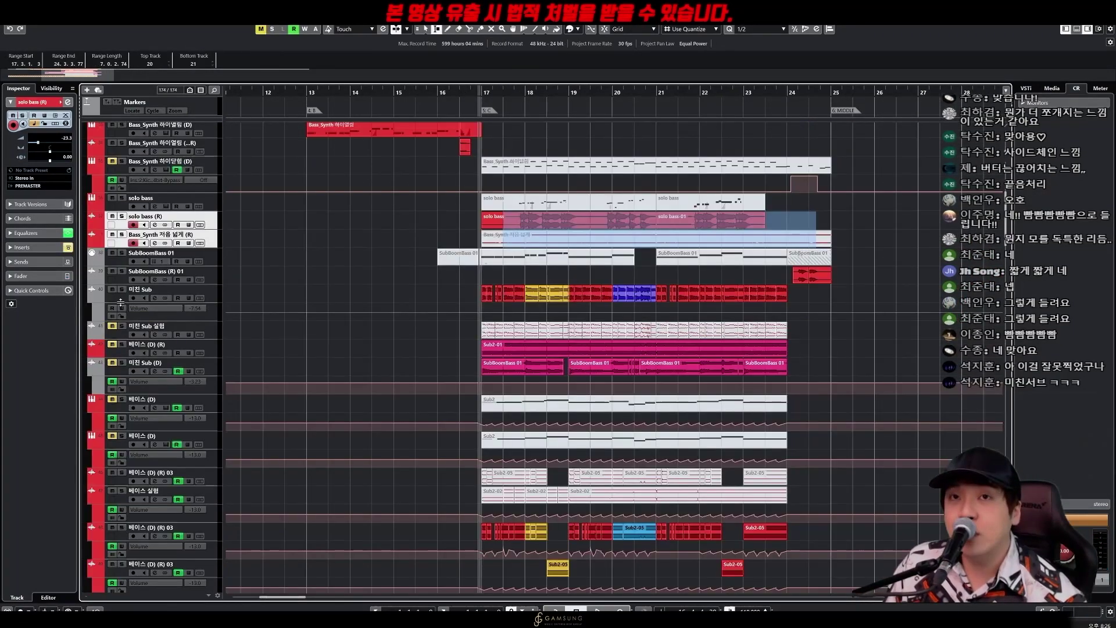
left_click(123, 297)
key("shift+h")
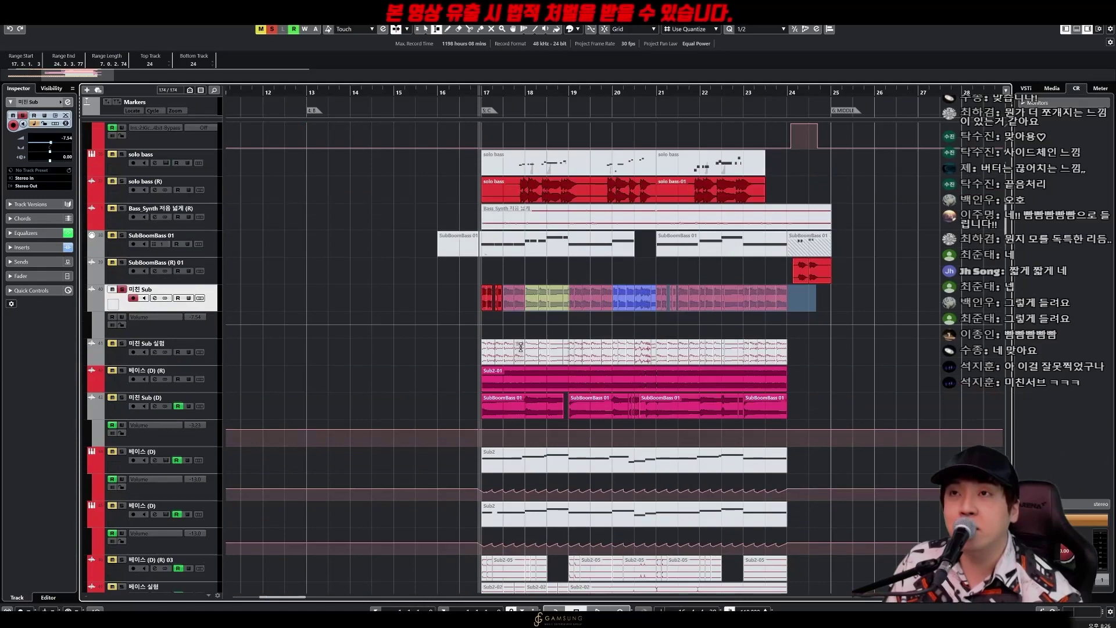
key("space")
key("h")
key("h")
key("g")
key("h")
key("h")
key("g")
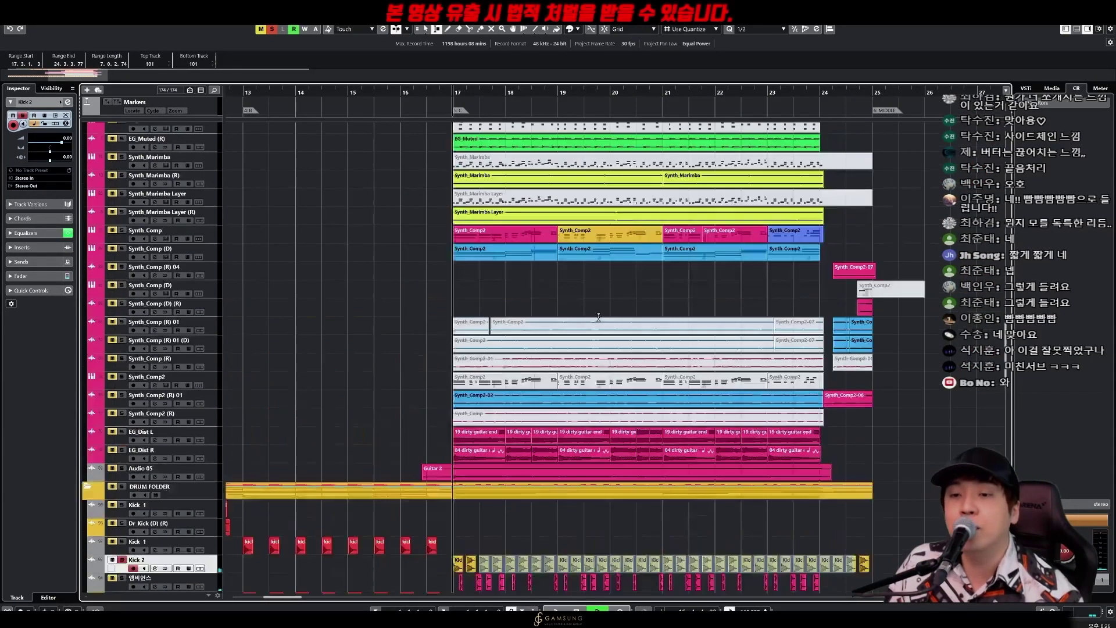
Step: Return to the 미친 Sub track and bypass all of its channel inserts to hear the untreated sub during playback
scroll(601, 320, "up", 12)
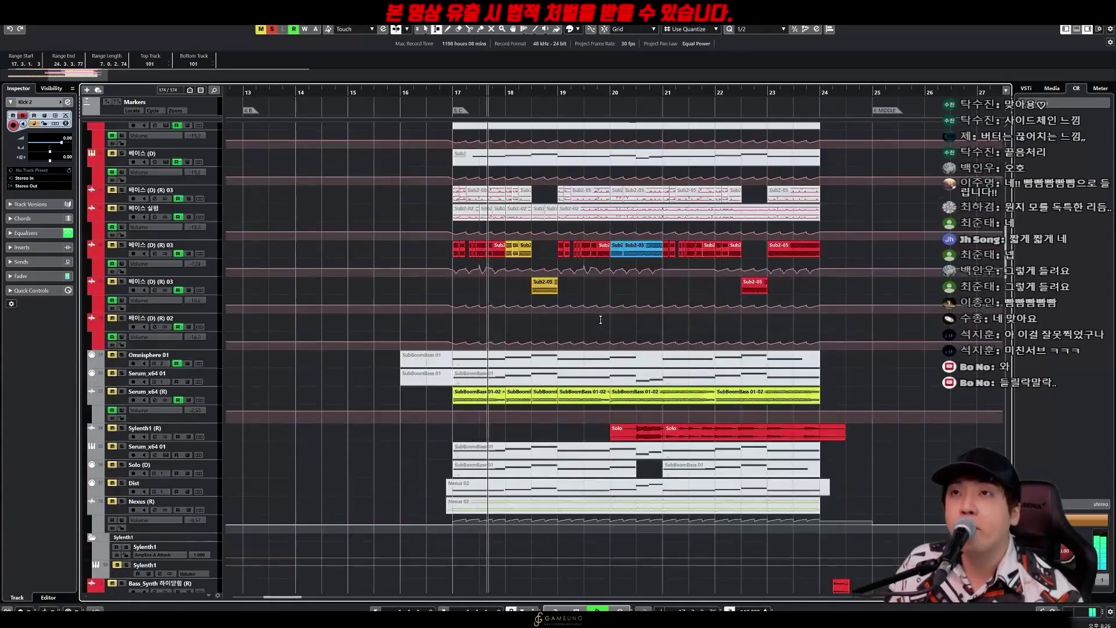
scroll(600, 320, "up", 3)
key("h")
key("h")
scroll(615, 317, "down", 3)
scroll(631, 328, "up", 5)
key("h")
key("h")
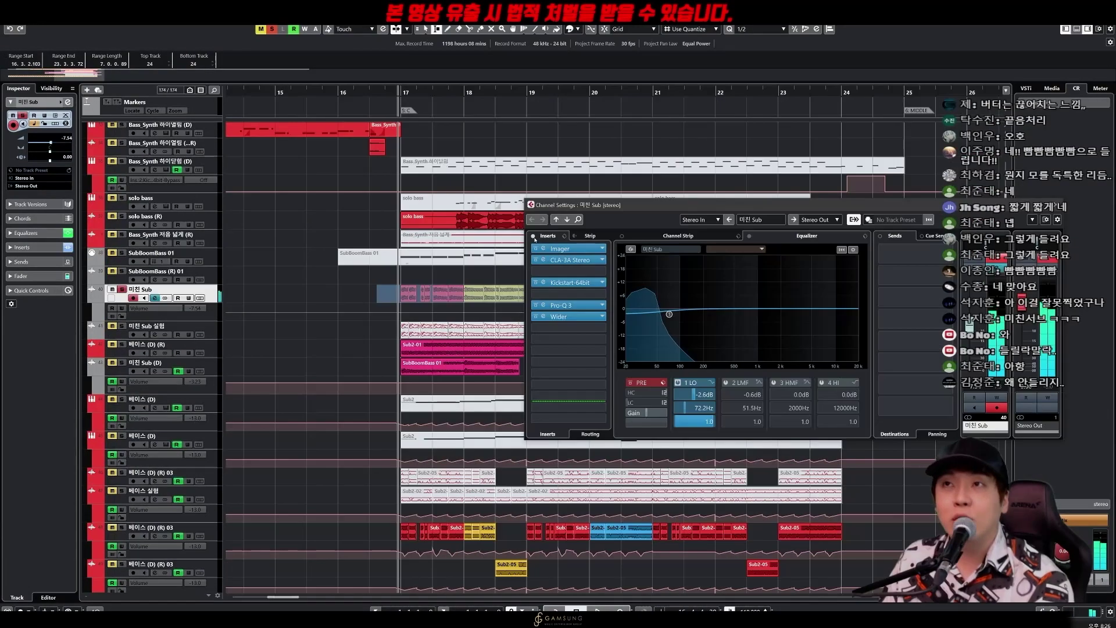
left_click(533, 236)
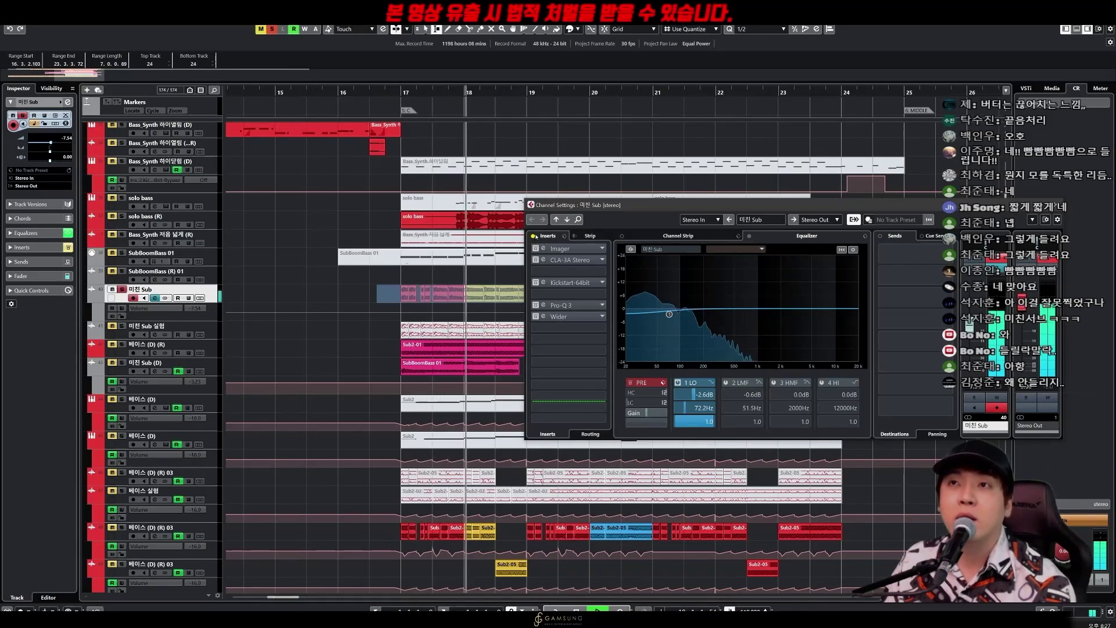
left_click_drag(627, 205, 703, 218)
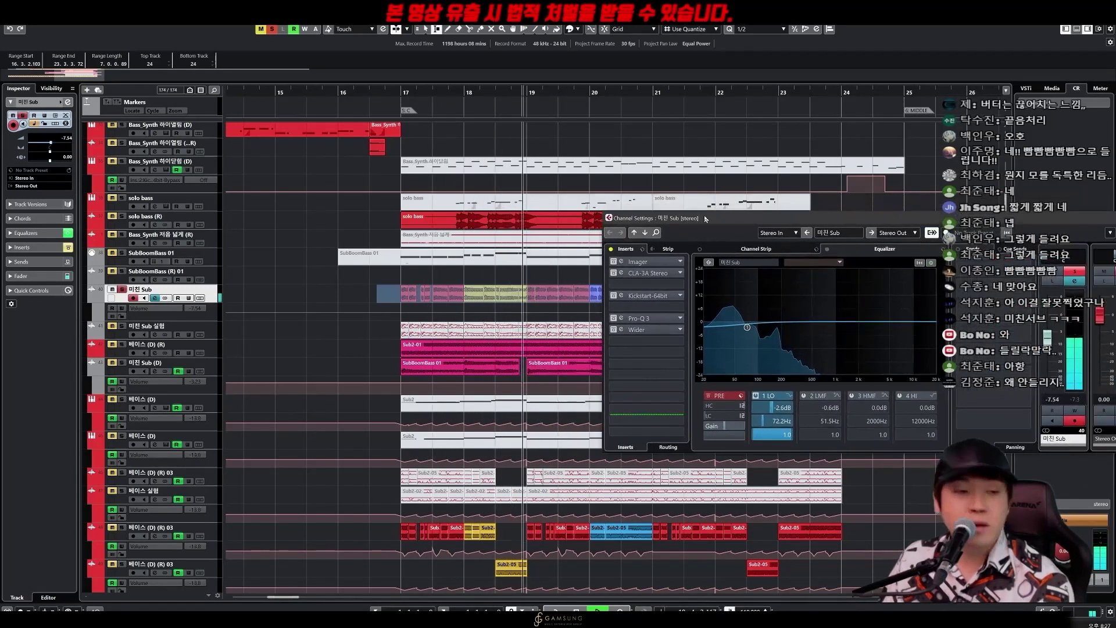
key("space")
Step: Re-enable the Imager and CLA-3A Stereo inserts on 미친 Sub and arrange their editors side by side
left_click(610, 262)
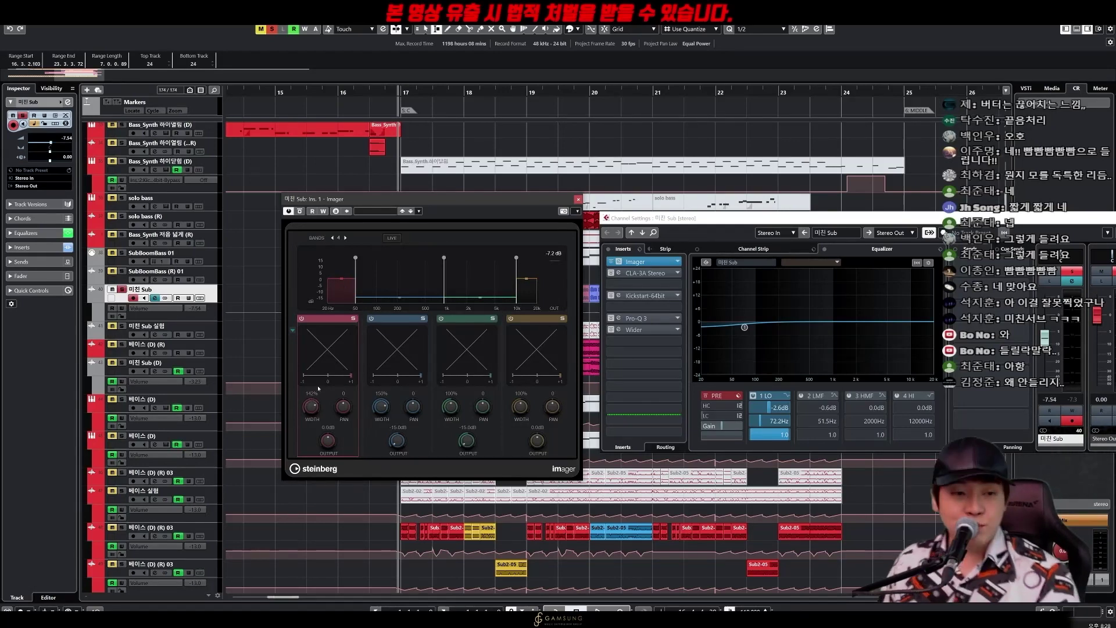
left_click_drag(410, 195, 849, 196)
left_click(645, 273)
left_click_drag(306, 182, 282, 185)
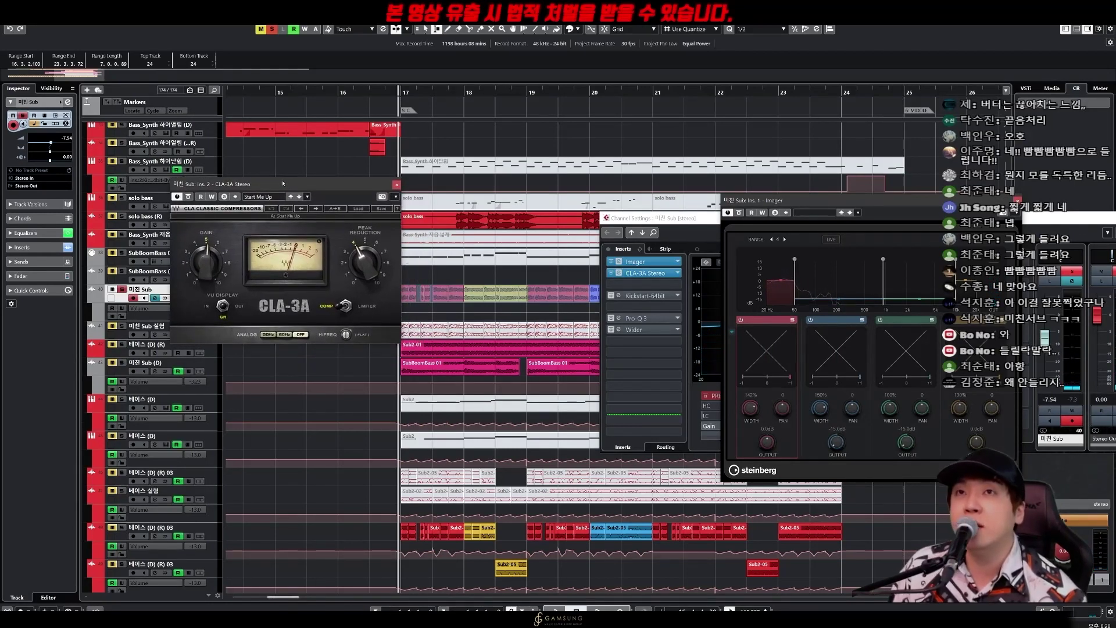
left_click_drag(283, 183, 254, 187)
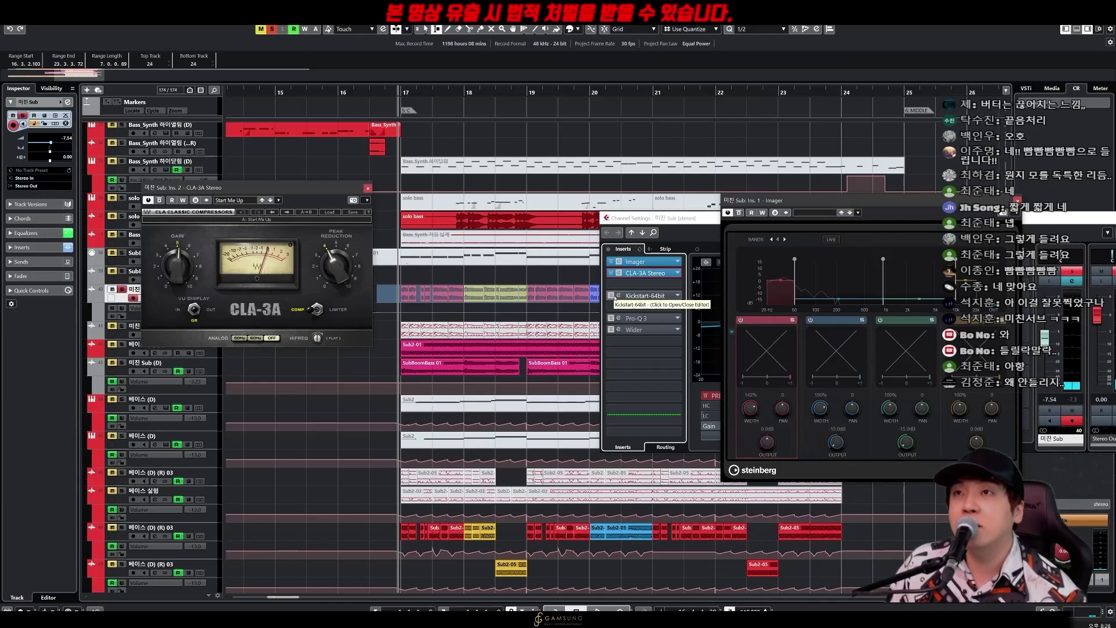
Step: Re-enable the Kickstart-64bit and Pro-Q 3 inserts on 미친 Sub, lay out their editors, and play the track
left_click(612, 295)
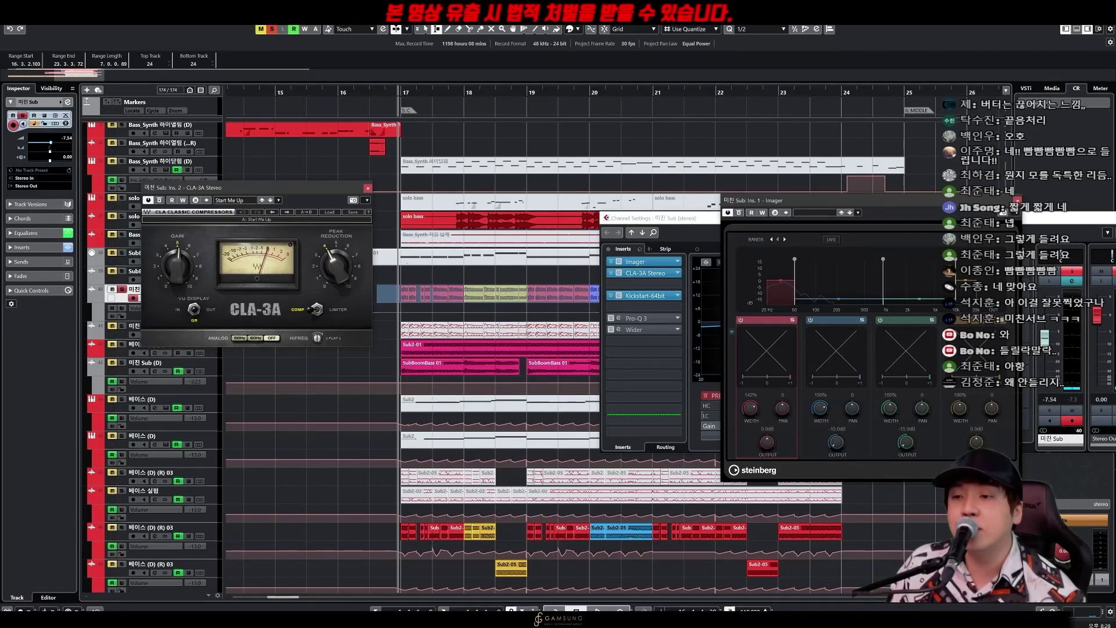
left_click(644, 296)
left_click_drag(550, 162, 539, 151)
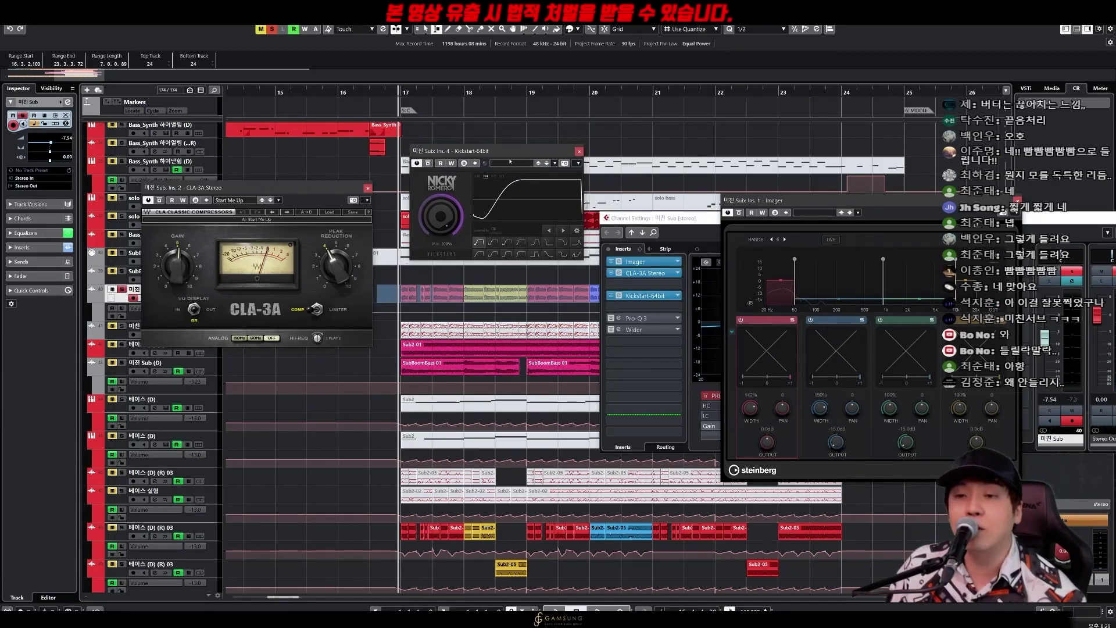
key("space")
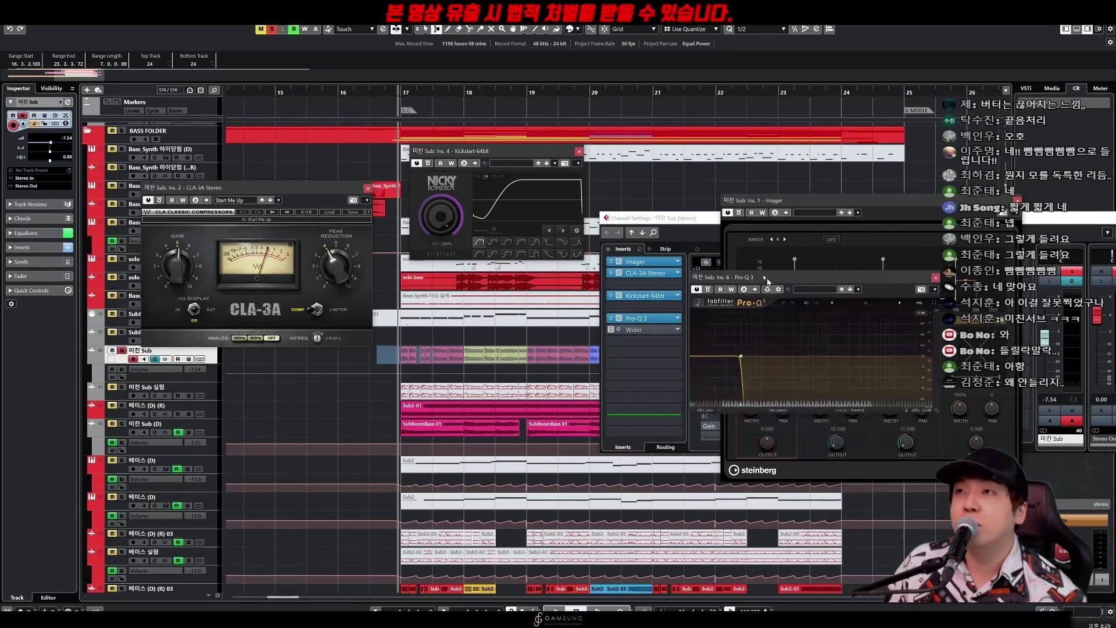
left_click_drag(768, 280, 454, 131)
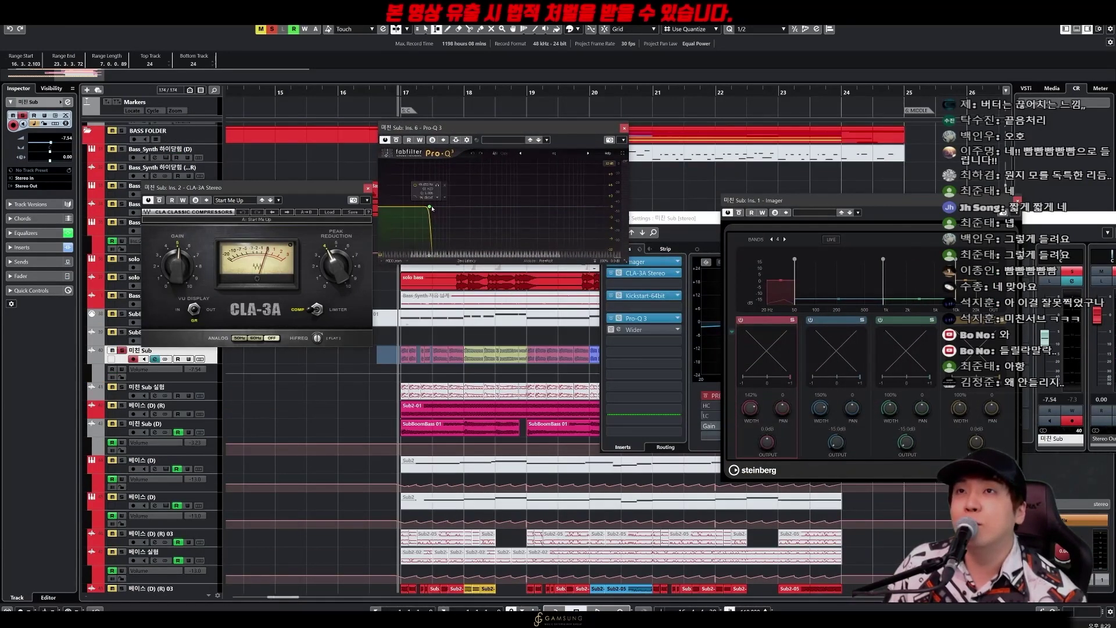
key("space")
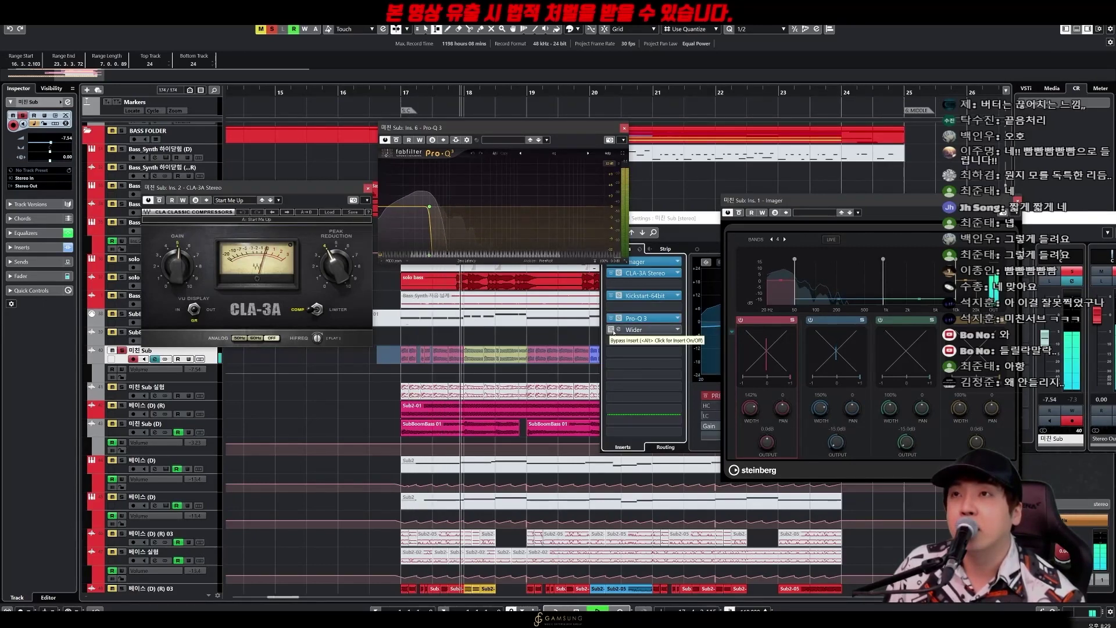
Step: Re-enable the Wider insert on 미친 Sub during playback and close the Imager editor
left_click(611, 330)
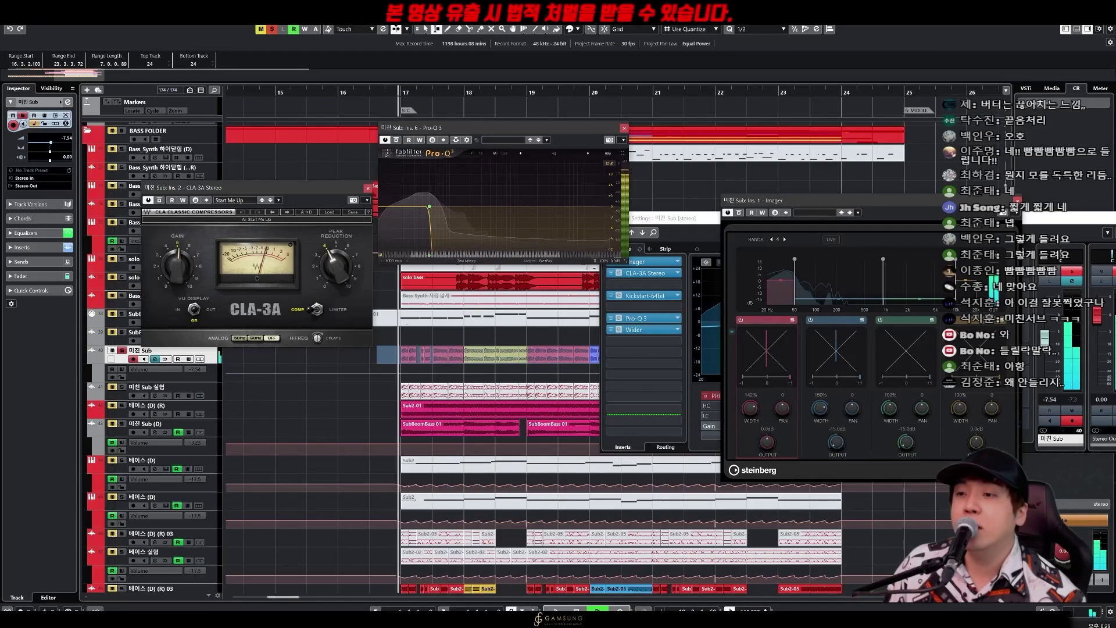
left_click(618, 329)
left_click(1018, 201)
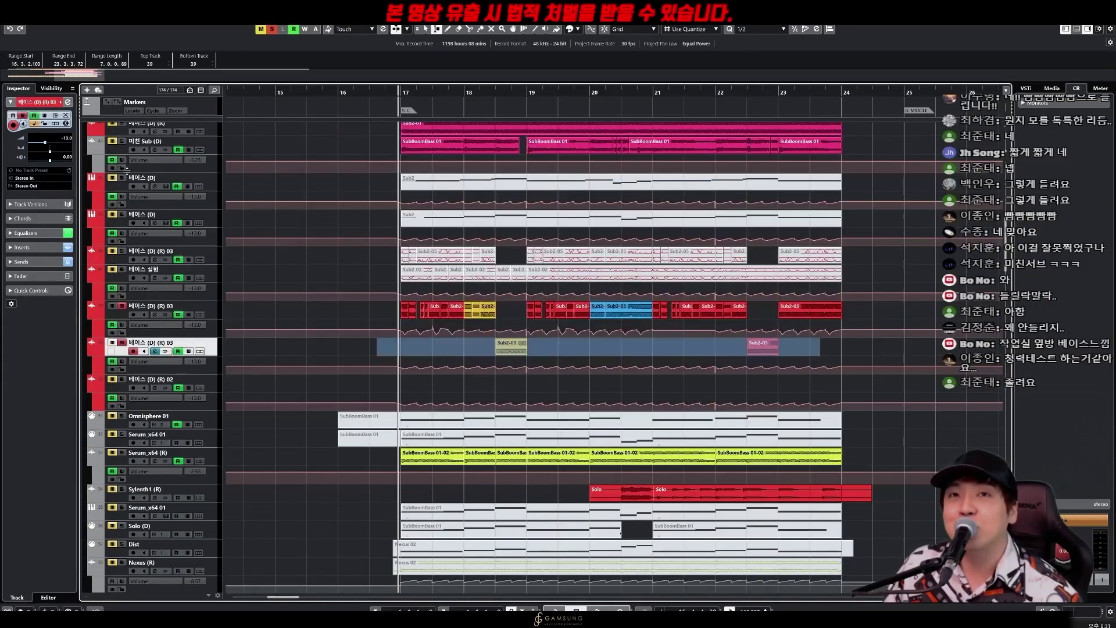
Step: Examine the channel settings of the upper 베이스 (D) (R) 03 track and audition it against 미친 Sub from bar 17
left_click(154, 314)
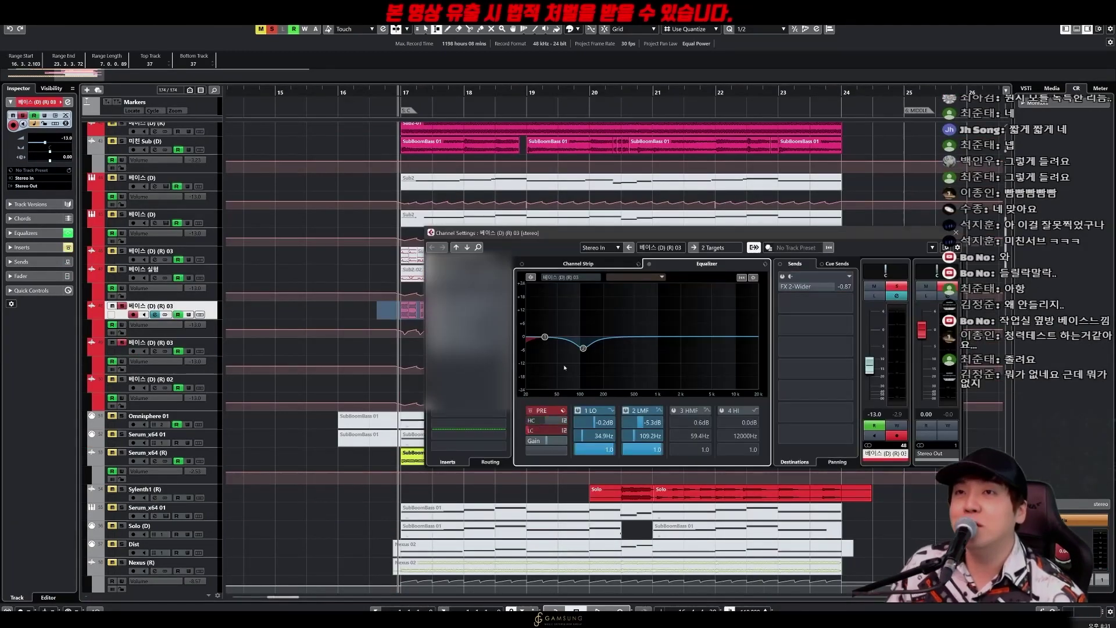
key("space")
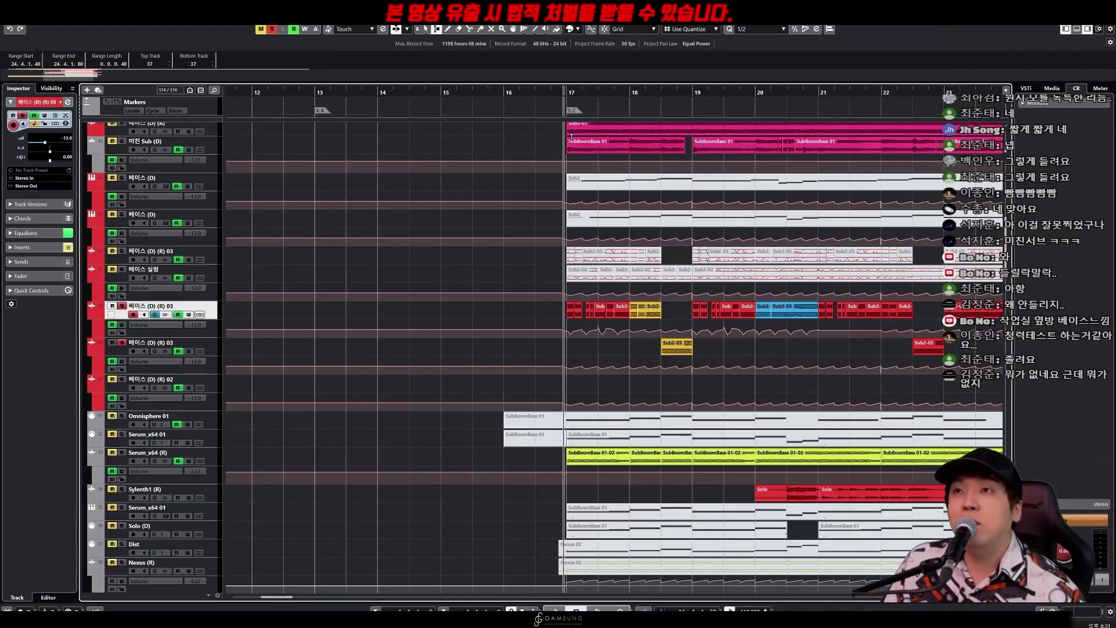
left_click(113, 173)
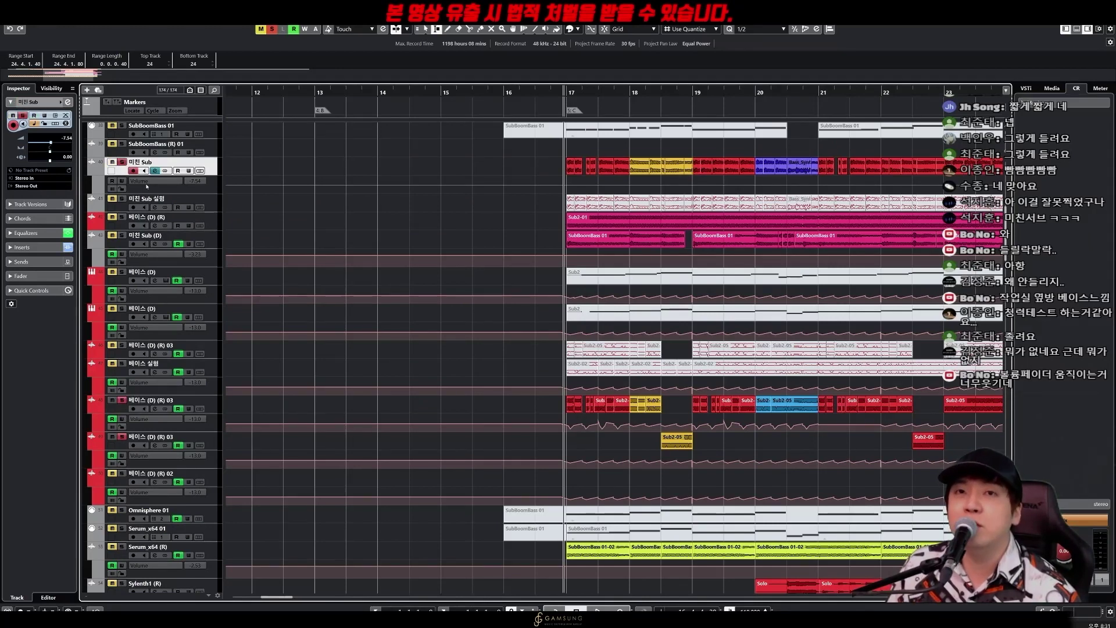
key("space")
key("space")
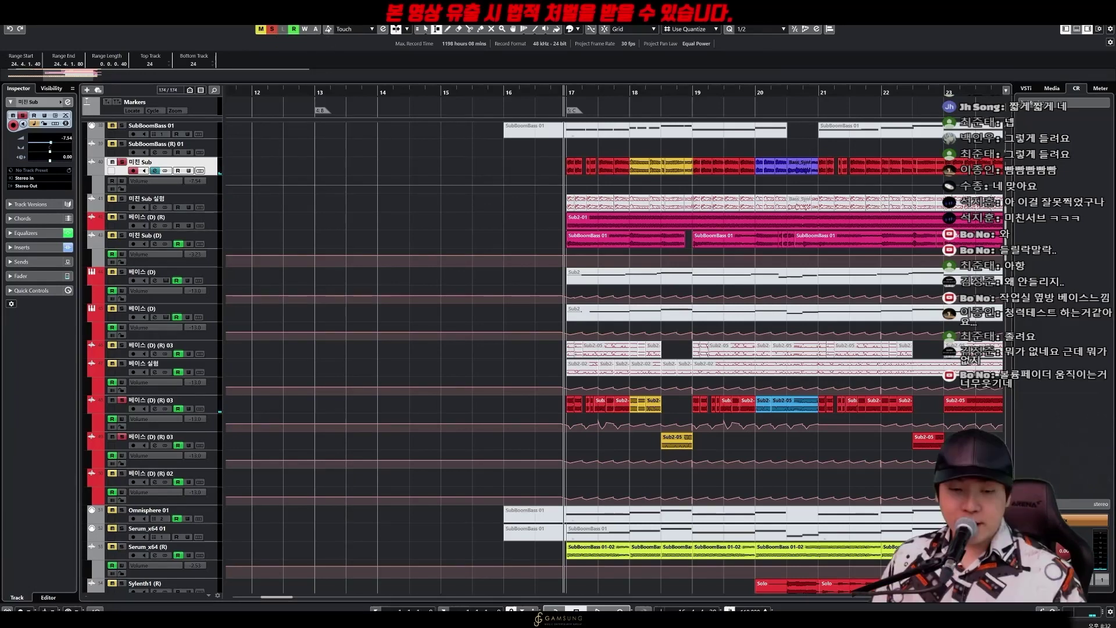
Step: Switch to Paint and draw a wide ellipse low on the canvas, overlapped by a large rectangle extending above it
left_click(372, 621)
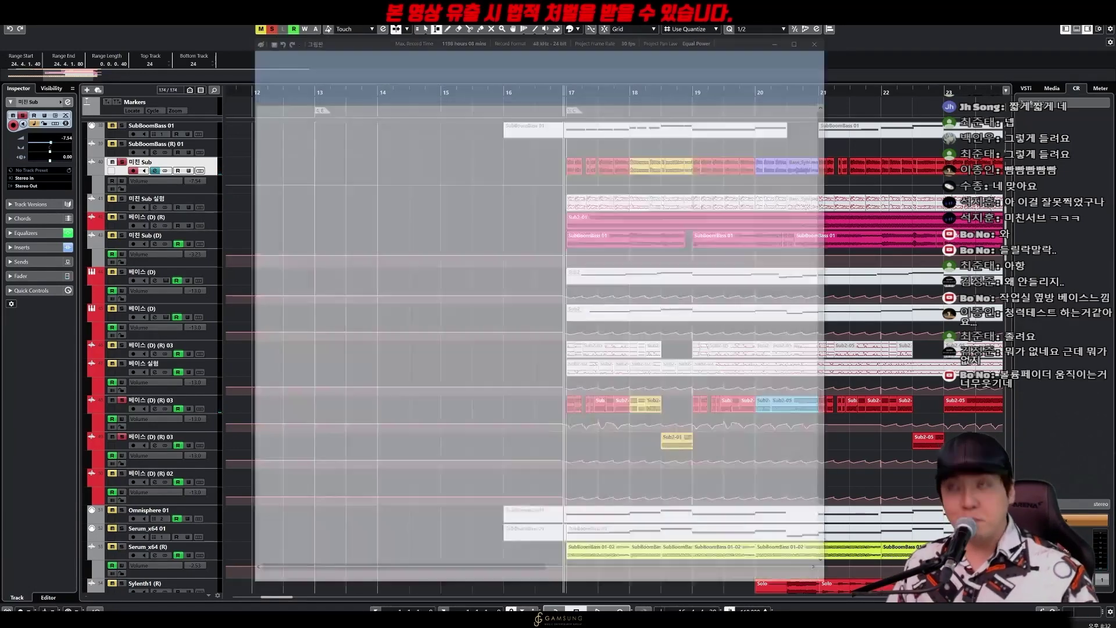
left_click(443, 64)
mouse_move(317, 459)
left_mouse_down()
mouse_move(725, 526)
mouse_move(769, 547)
left_mouse_up()
mouse_move(631, 500)
left_mouse_down()
mouse_move(585, 489)
mouse_move(645, 514)
left_mouse_up()
left_click(450, 64)
left_click_drag(286, 244, 799, 505)
Step: Draw a wider ellipse of about 1700 × 250 px across the rectangle's base and a thin one of about 660 × 40 px above it, then return to Cubase
left_click(443, 64)
left_click_drag(262, 478, 853, 565)
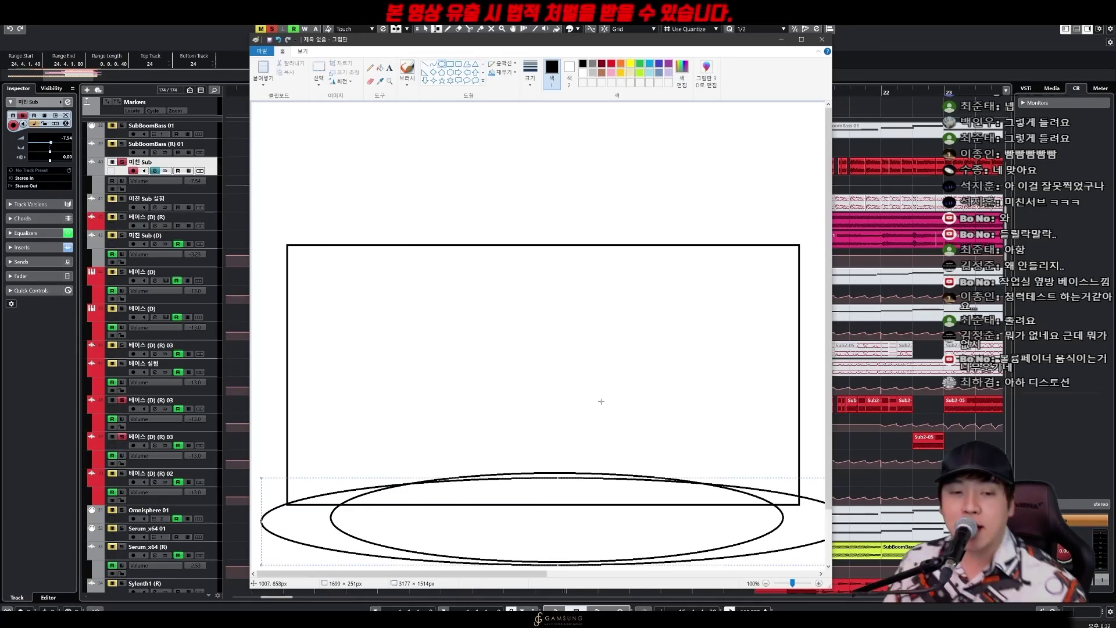
left_click_drag(258, 212, 488, 225)
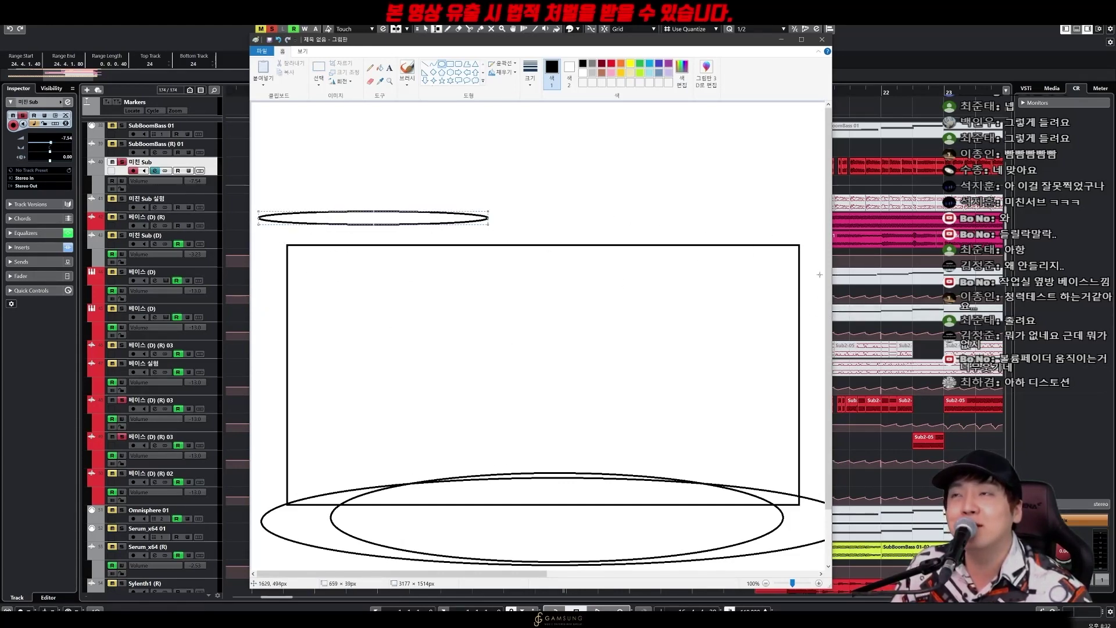
left_click(781, 40)
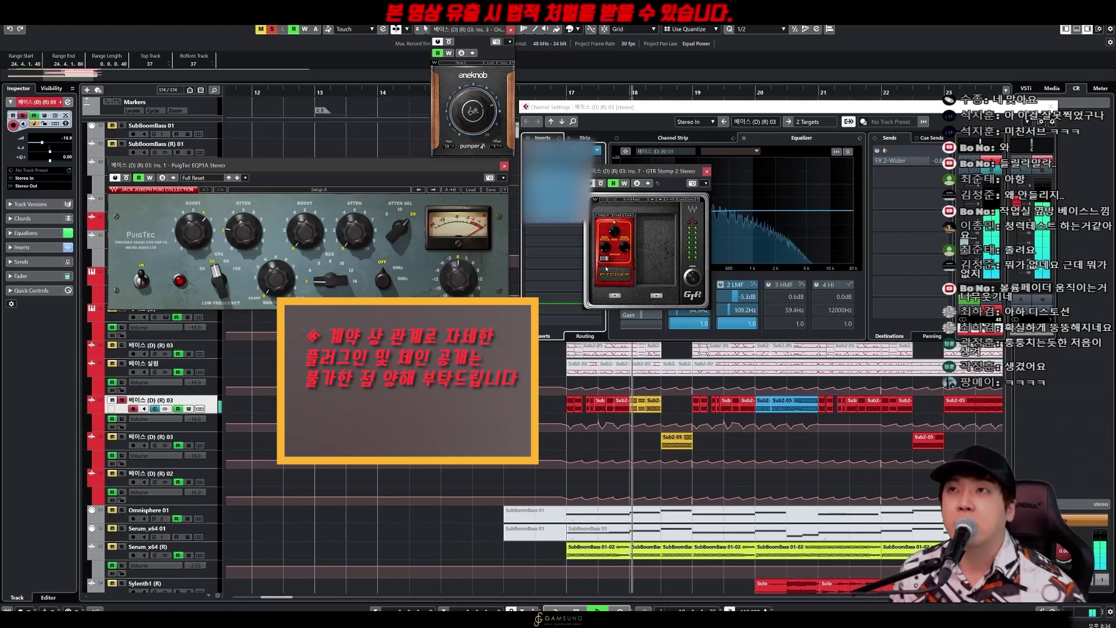
Step: Audition the 베이스 (D) (R) 03 track, closing its GTR Stomp 2 editor and moving the PuigTec EQP1A editor off the tracks
key("space")
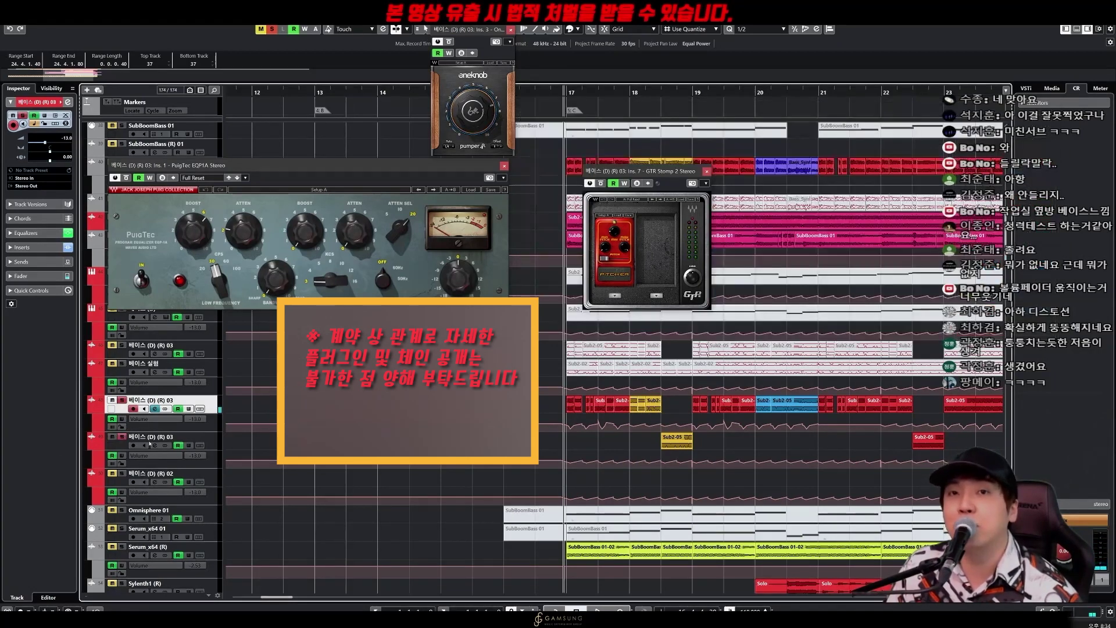
left_click(707, 171)
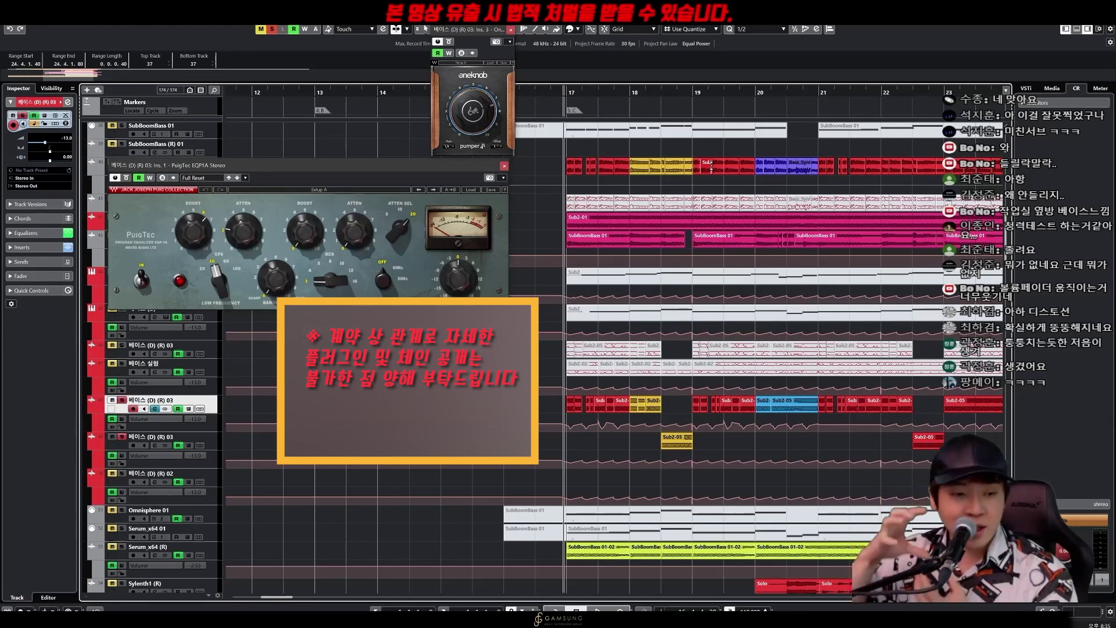
key("space")
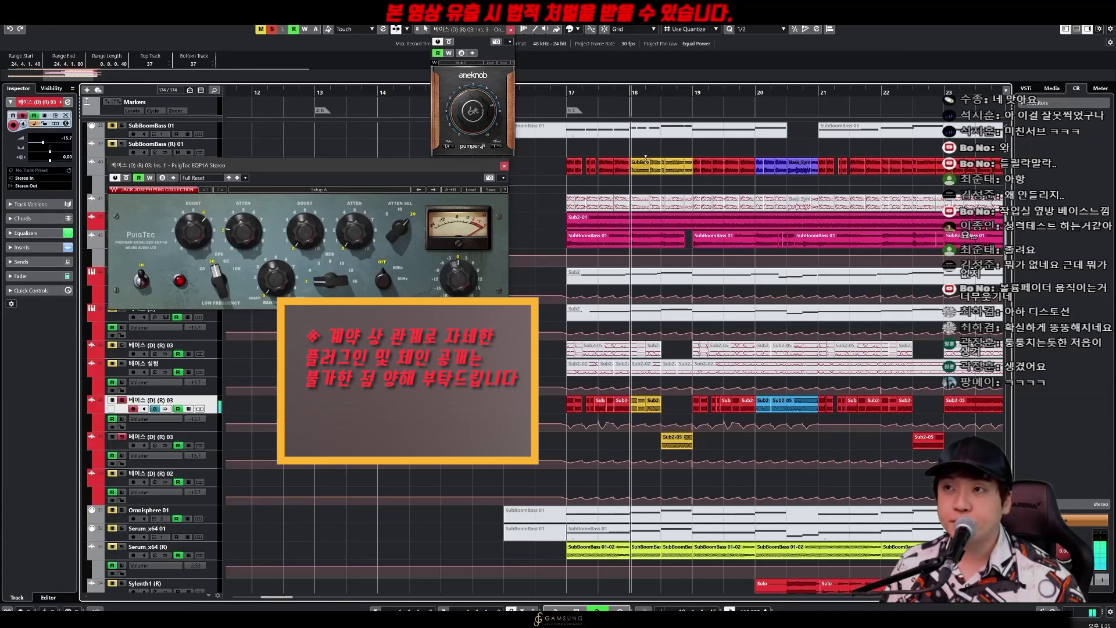
key("space")
left_click_drag(236, 171, 232, 499)
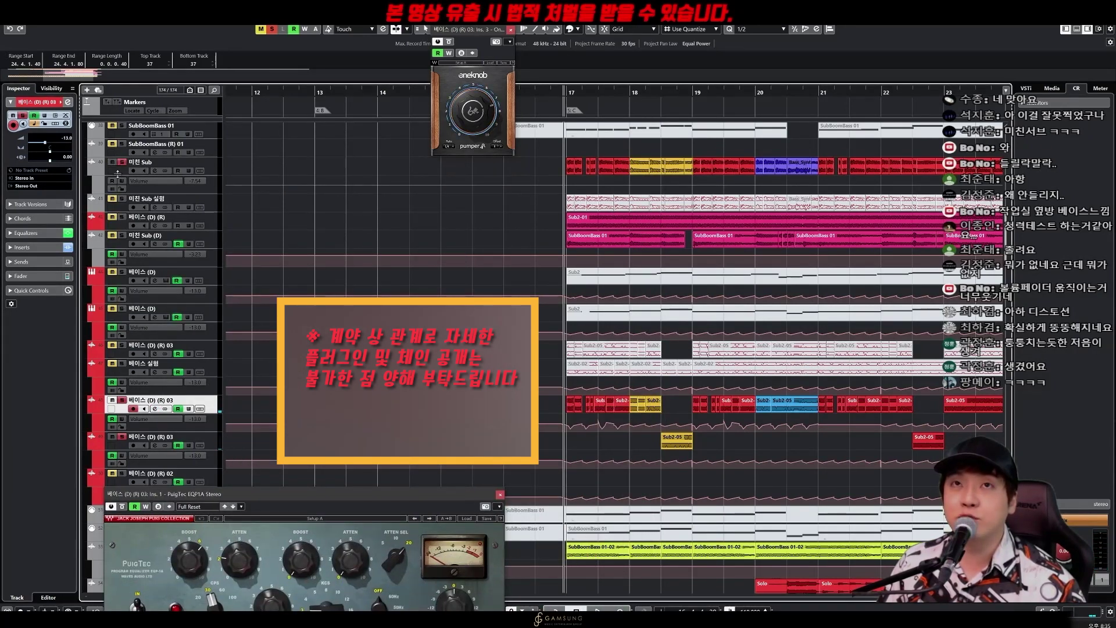
Step: Solo 미친 Sub again and audition the combined bass layers with the DRUM FOLDER from bar 17
left_click(122, 164)
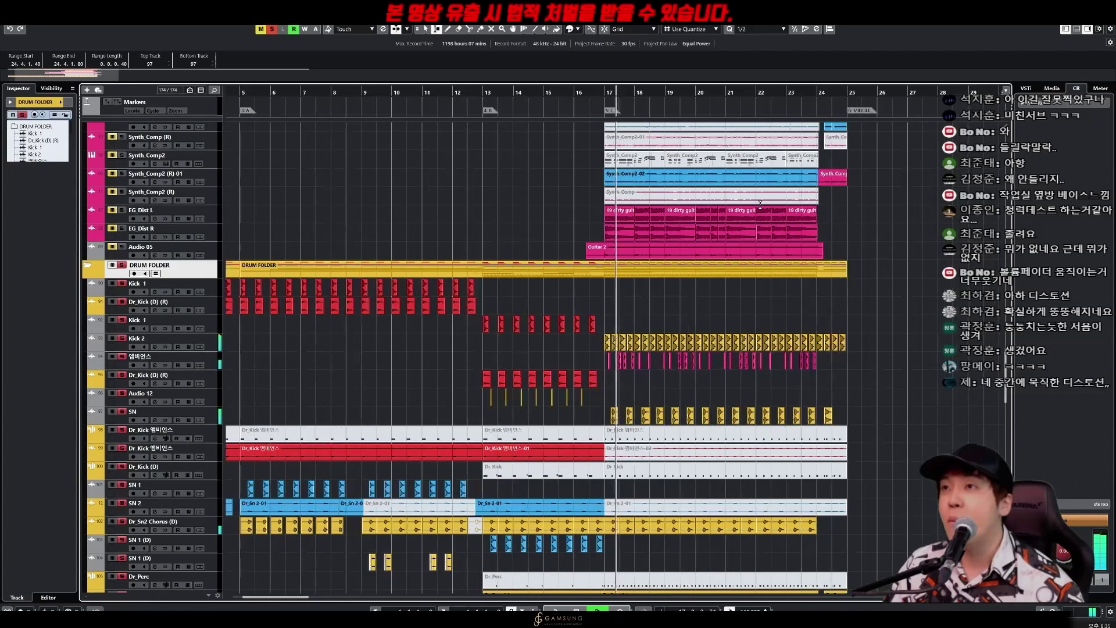
key("h")
key("h")
key("h")
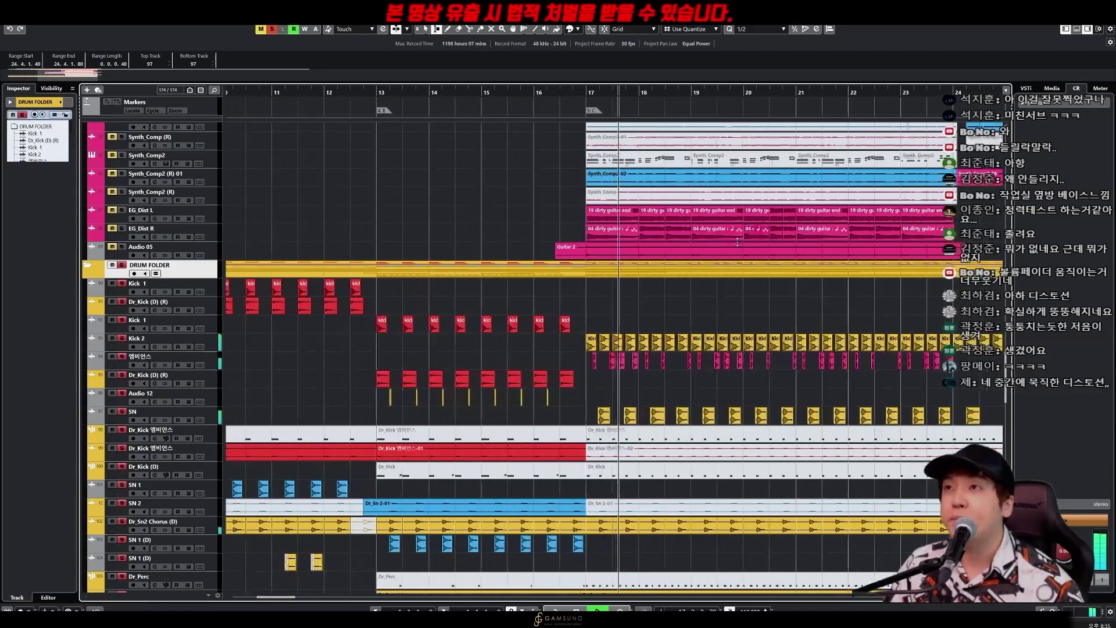
scroll(706, 308, "up", 15)
key("h")
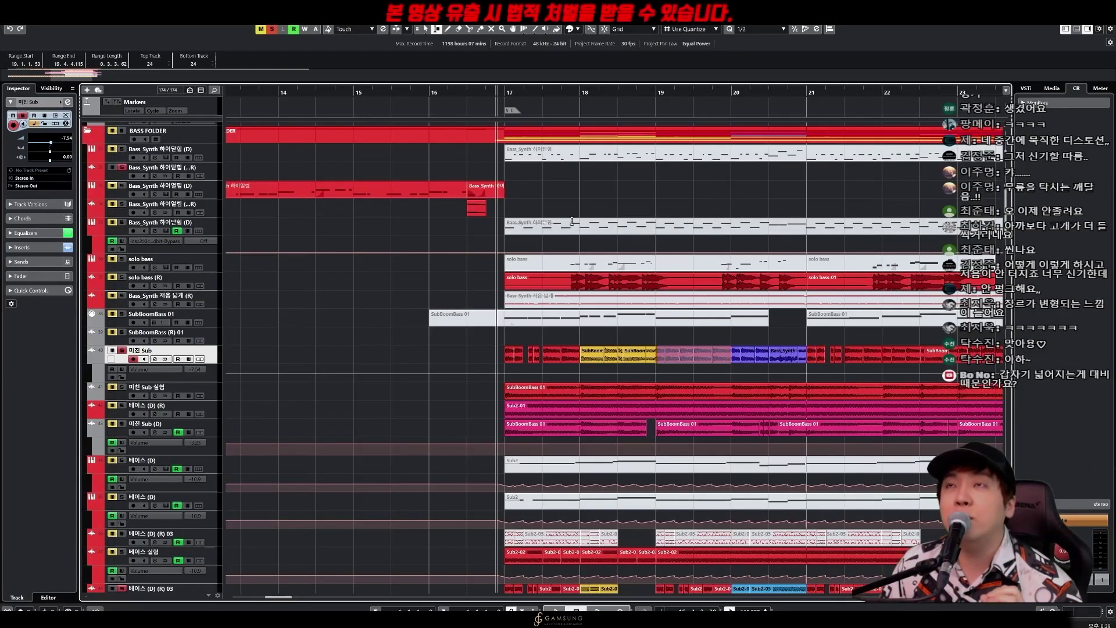
Step: Audition the solo bass (R) part from bar 17, open its channel settings, and switch to the lecture notes
scroll(572, 221, "up", 3)
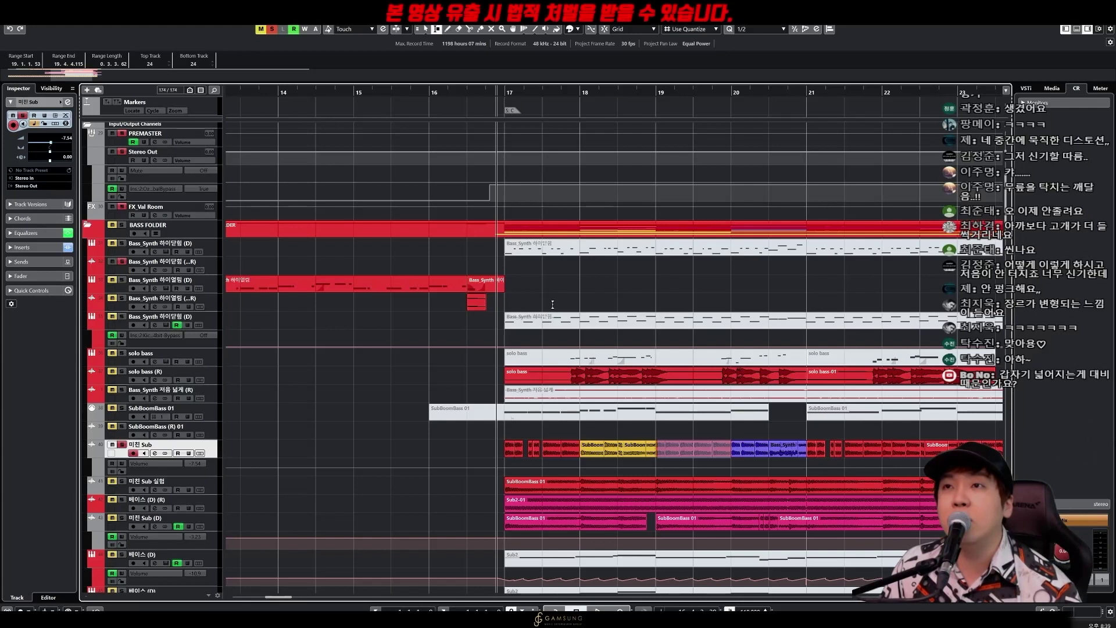
key("9")
left_click(559, 375)
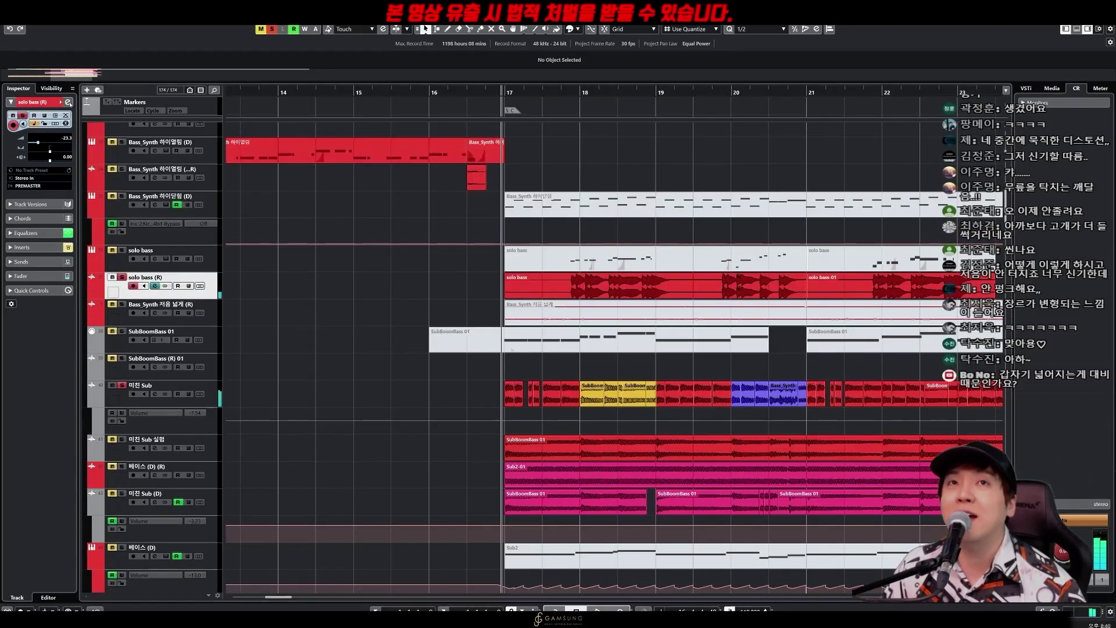
left_click(68, 103)
key("alt+Tab")
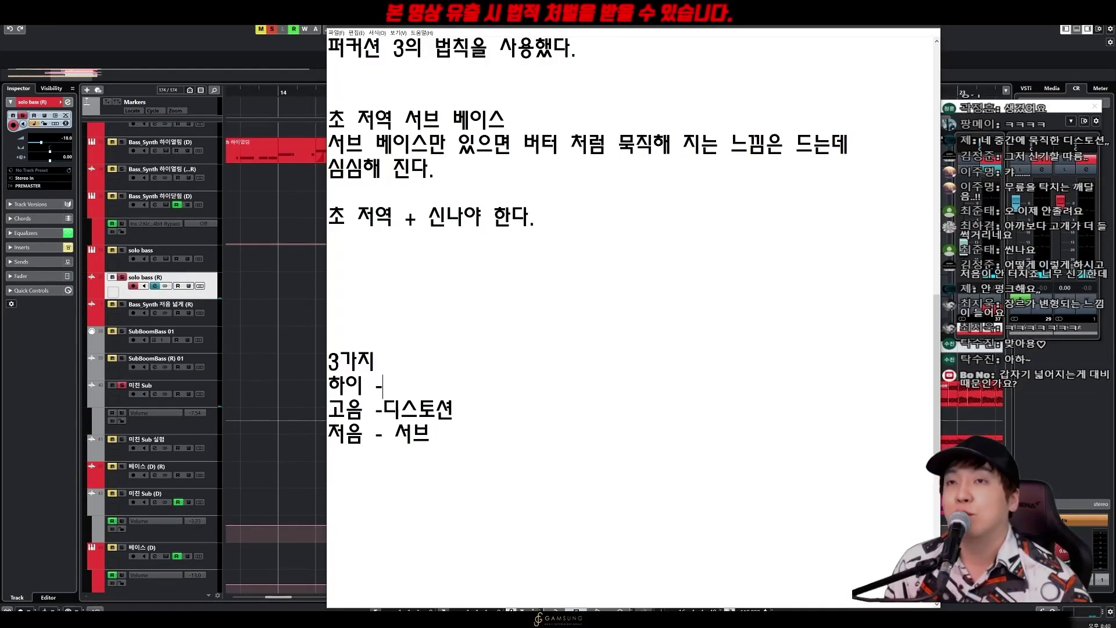
Step: Complete the 하이 line in the notes with "조금더 그루부를 살려줄 퍼지는 베이스", then return to Cubase and close the solo bass (R) channel settings
type("조금더 그루부를 살려줄 퍼지는 베이스")
key("alt+Tab")
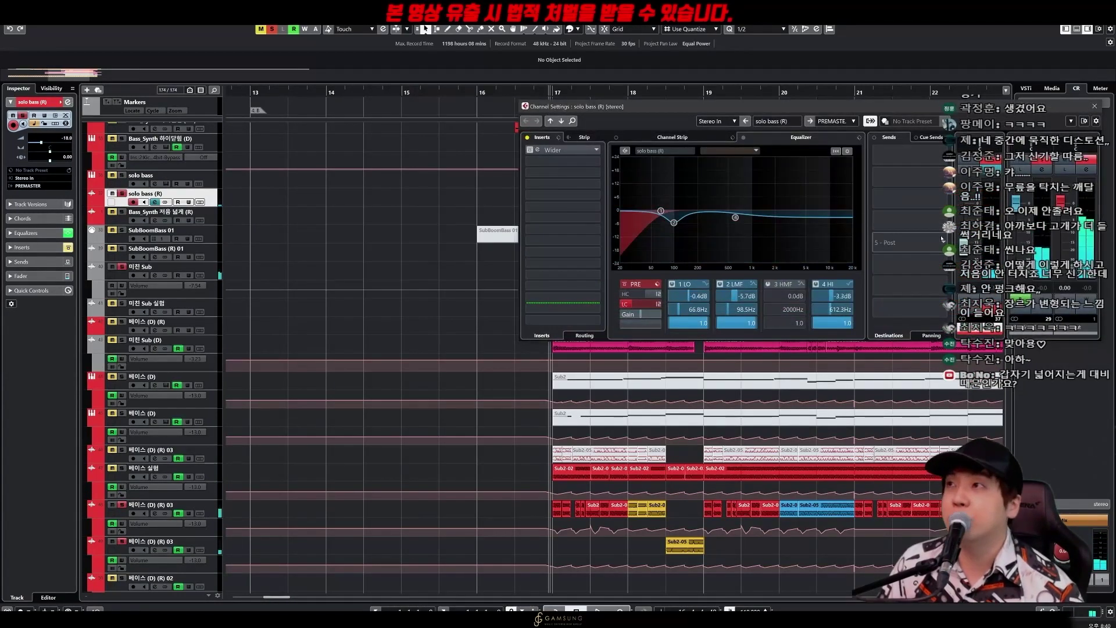
left_click(1095, 106)
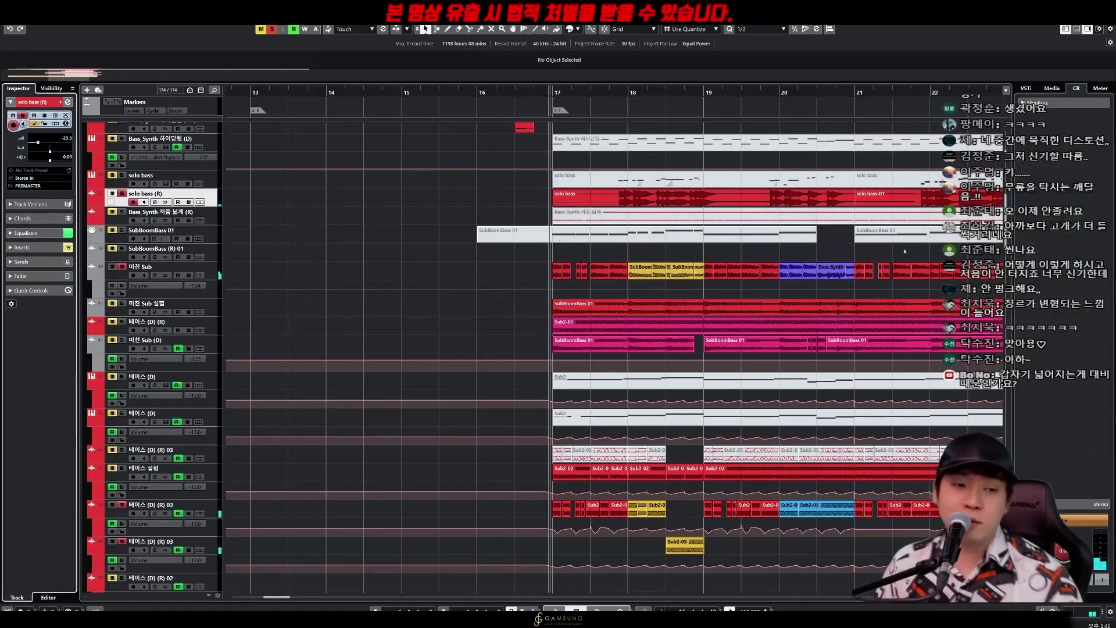
Step: Audition the combined bass layers from bar 17, reviewing the tracks from solo bass (R) down to Serum_x64 (R) and the SYNTH FOLDER
key("g")
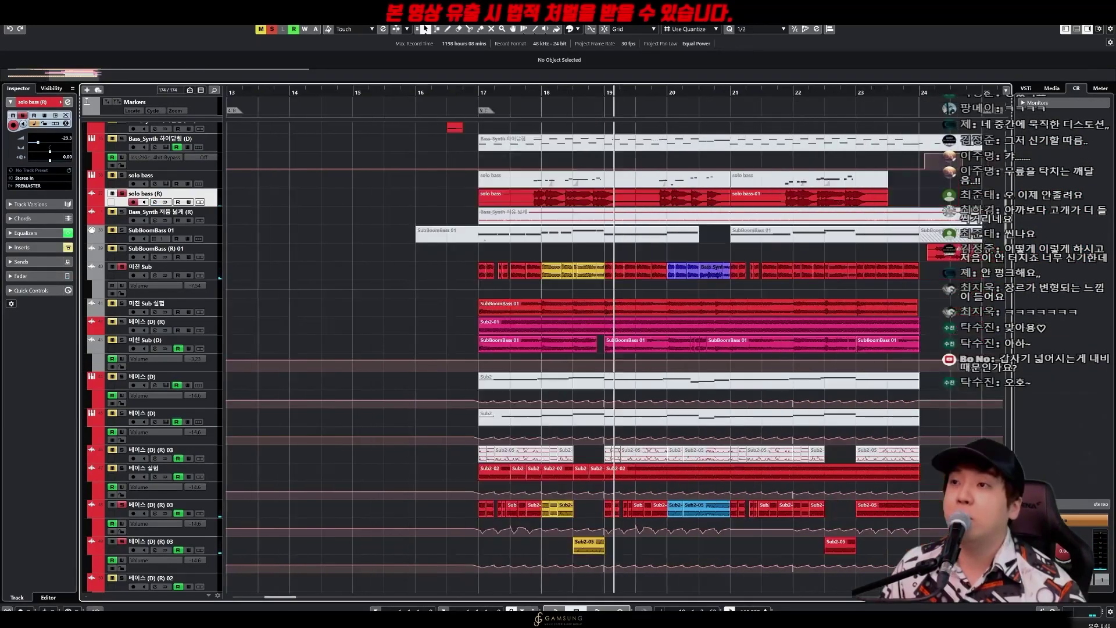
key("h")
key("h")
scroll(562, 279, "down", 8)
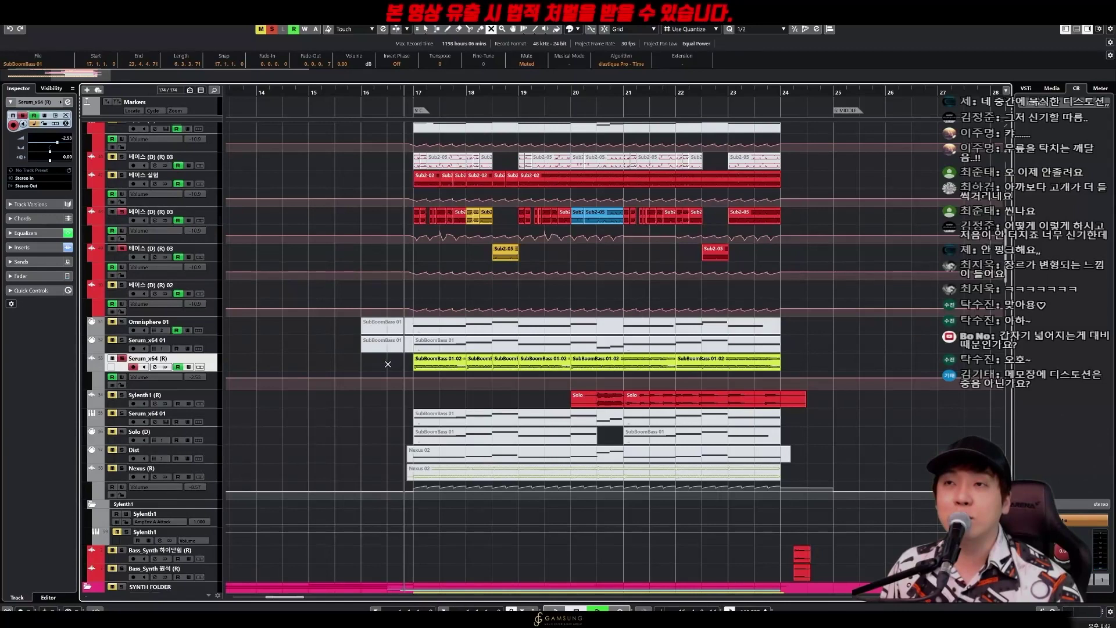
scroll(388, 364, "up", 4)
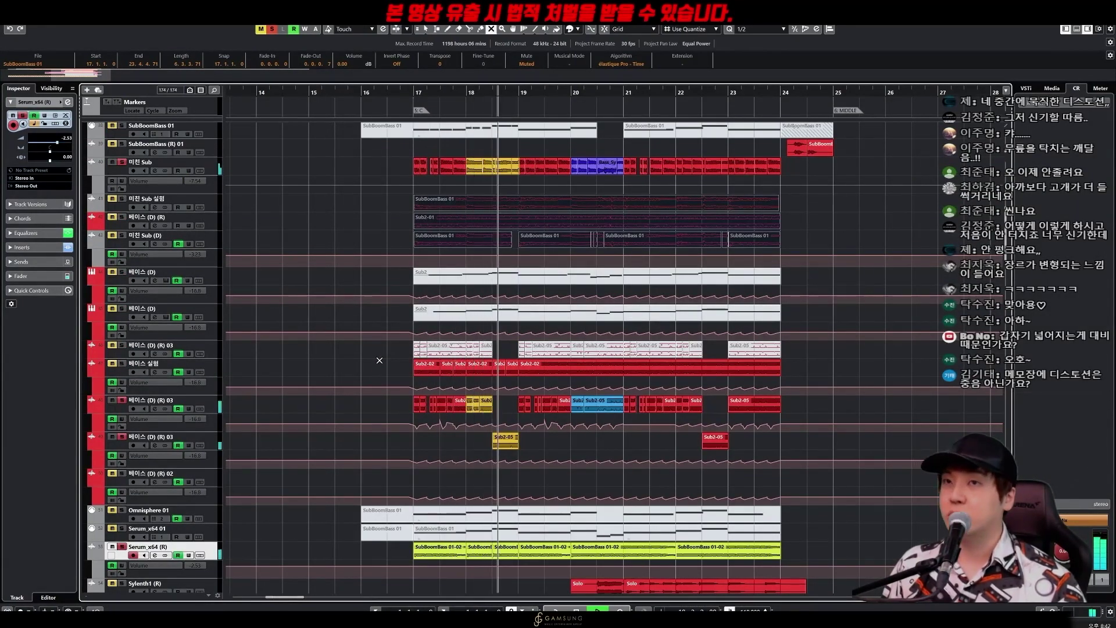
scroll(238, 304, "down", 5)
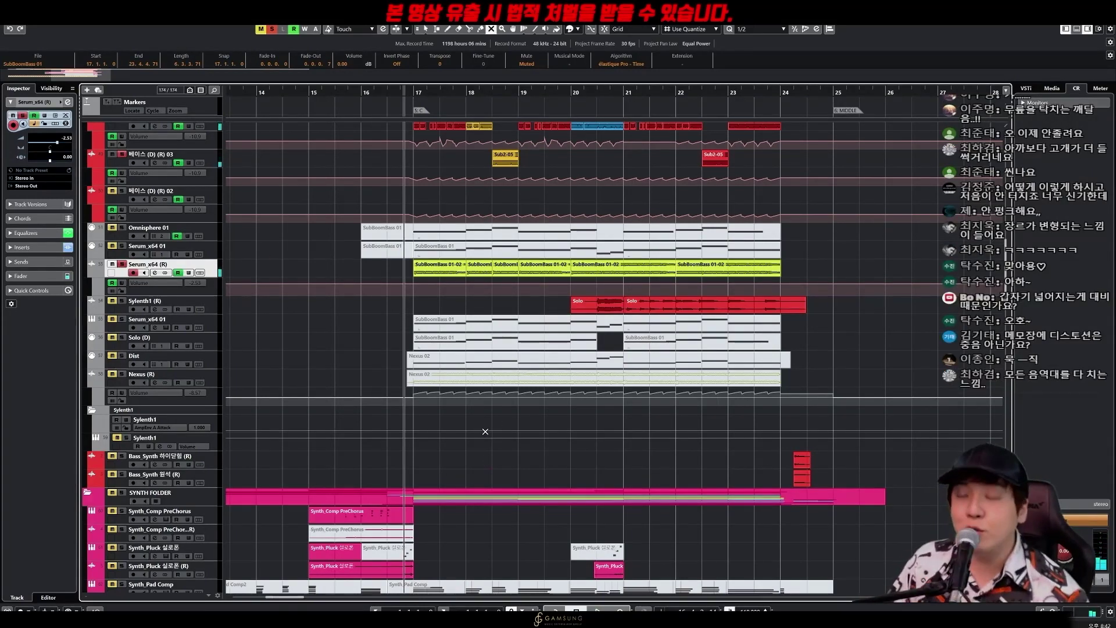
scroll(485, 431, "down", 7)
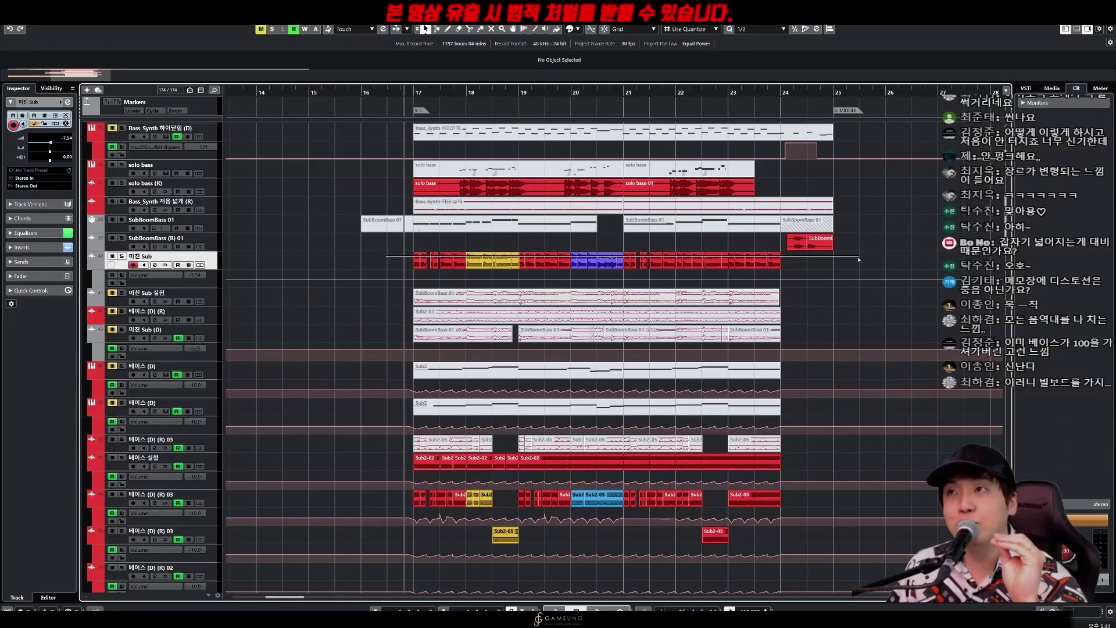
Step: Select the 미친 Sub parts, then point out the 하이 and distortion lines in the lecture notes and return to Cubase
left_click_drag(859, 260, 849, 263)
scroll(825, 270, "down", 3)
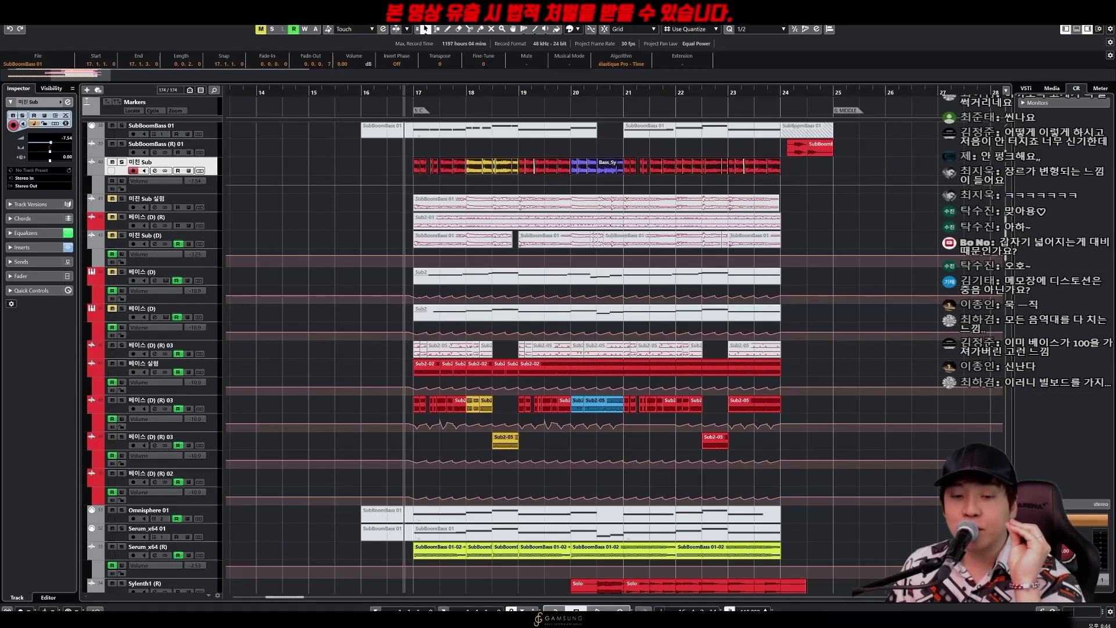
key("alt+Tab")
left_click_drag(384, 410, 454, 390)
left_click(456, 410)
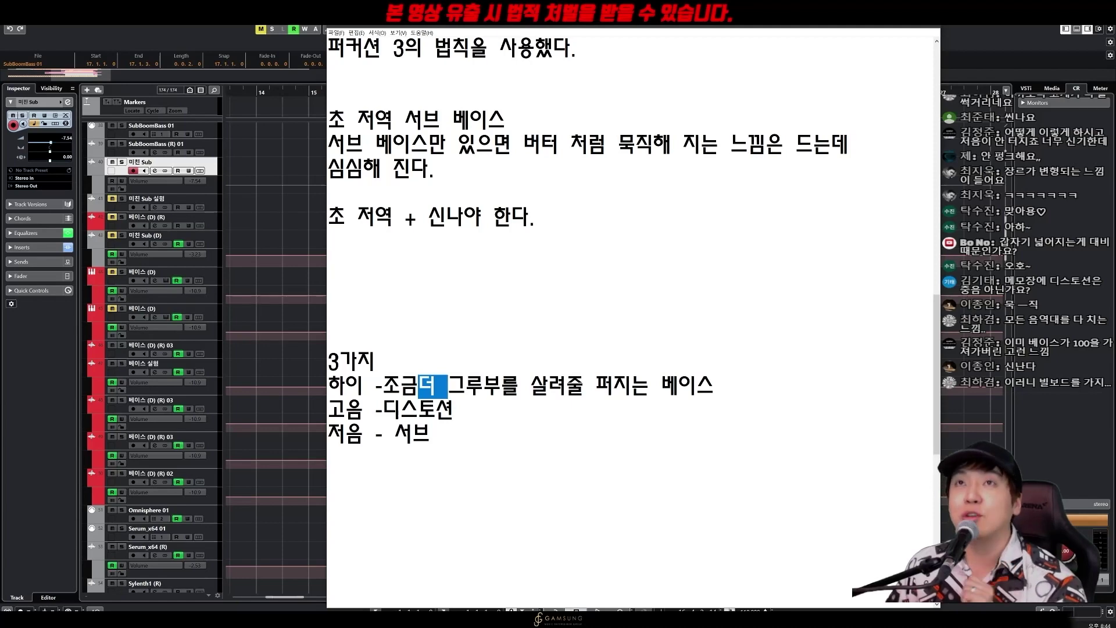
key("alt+Tab")
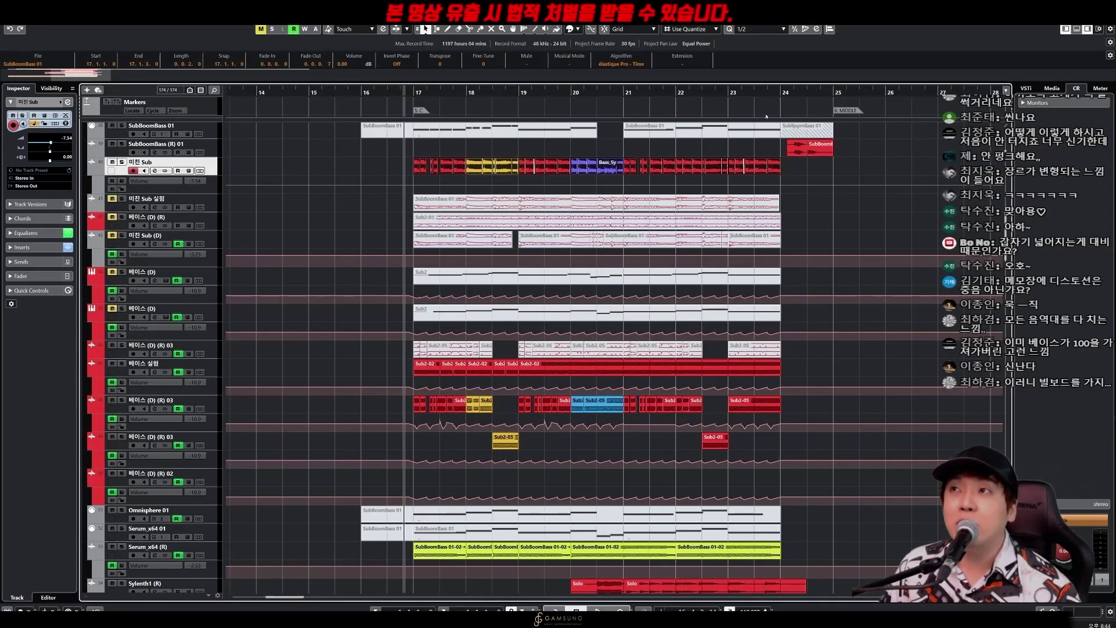
Step: Solo the 미친 Sub track together with both 베이스 (D) (R) 03 tracks
left_click(289, 254)
key("s")
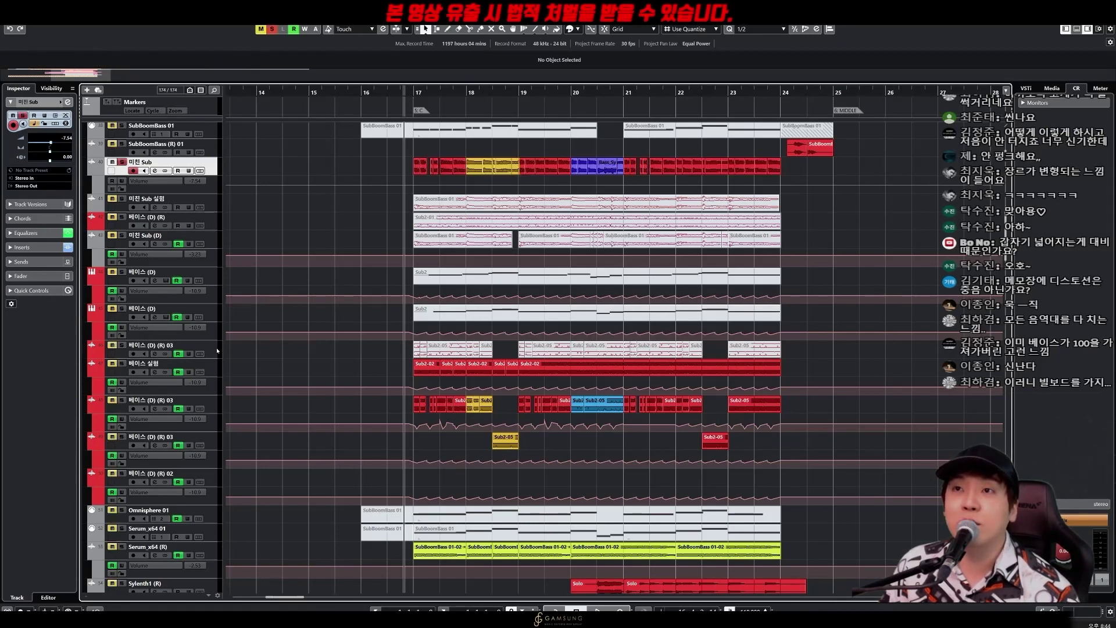
left_click(209, 359)
key("s")
left_click(216, 405)
left_click(216, 443)
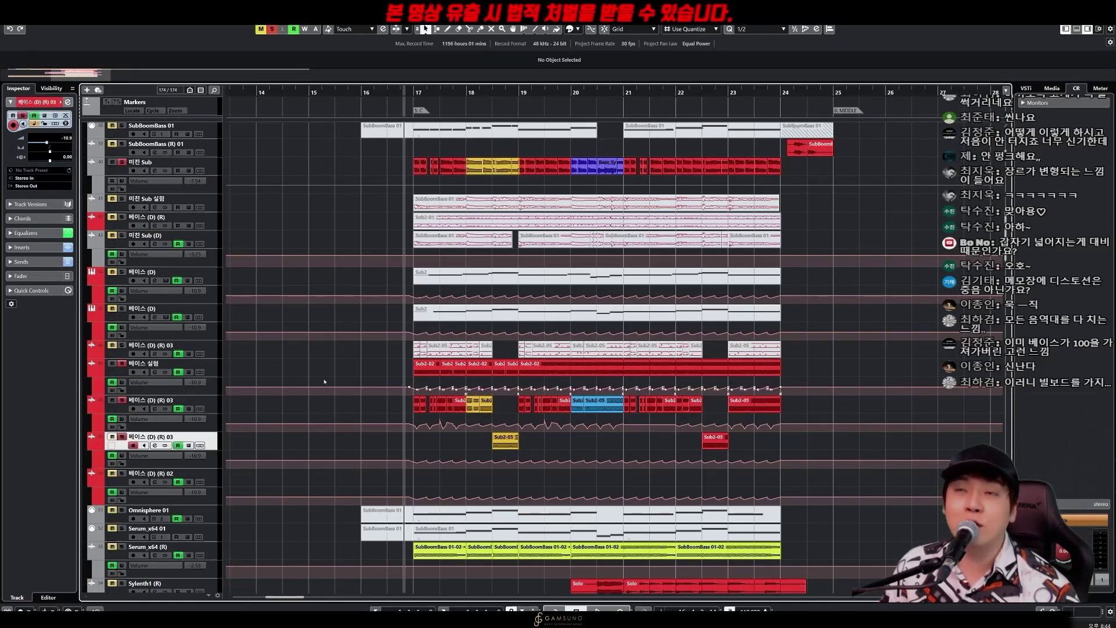
scroll(295, 376, "down", 5)
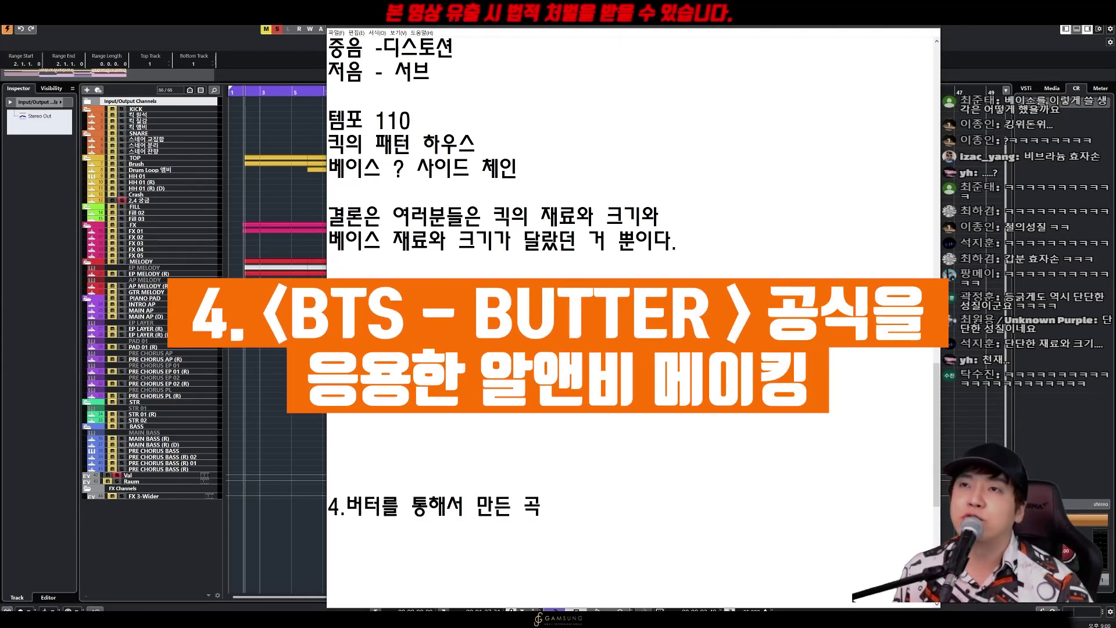
Step: Note the first version as "궁금하지 않은 느낌 - 뻔한 느낌 - 사이즈가 작은 느낌" and the second as "뭔가 궁금해..."
type("않은 느낌 - 뻔한 느낌 두번째 버전")
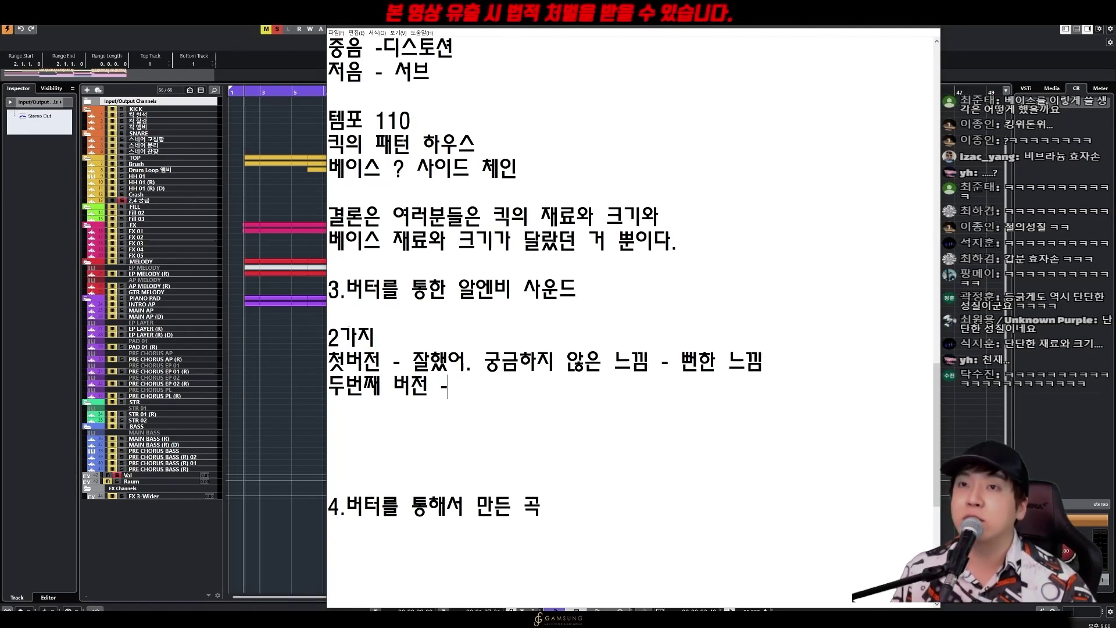
type(" - 뭔가 궁금해...")
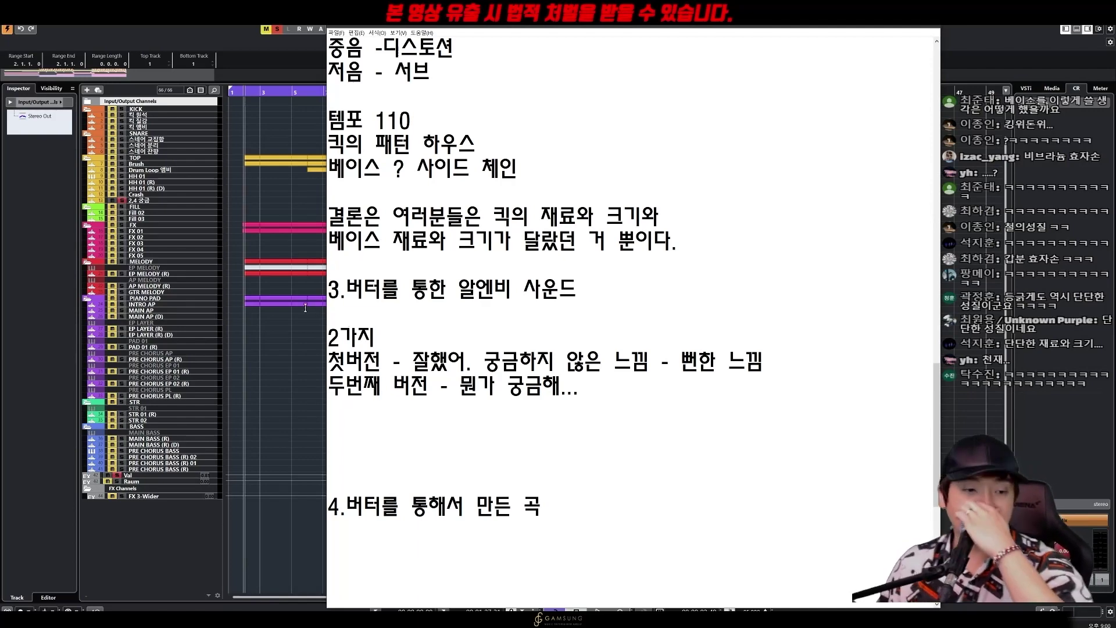
left_click(775, 362)
type("- 사이즈가 작은 느끼")
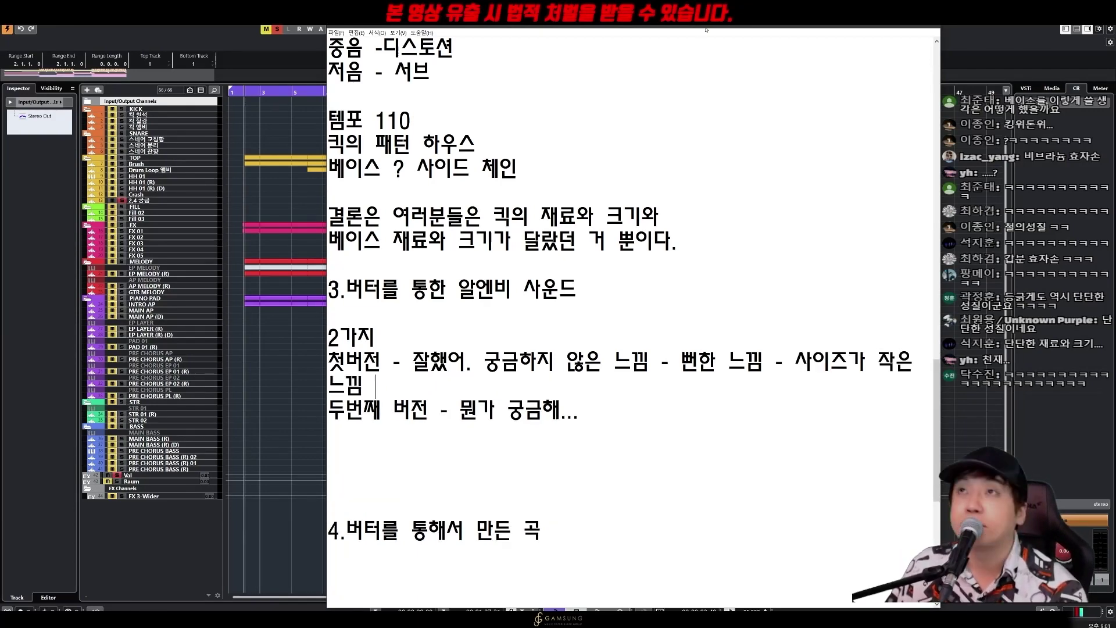
Step: Reposition and widen the notes window so the first-version line fits, then add "사이즈 엄청 큰 느낌" to the second-version line
left_click_drag(705, 27, 609, 25)
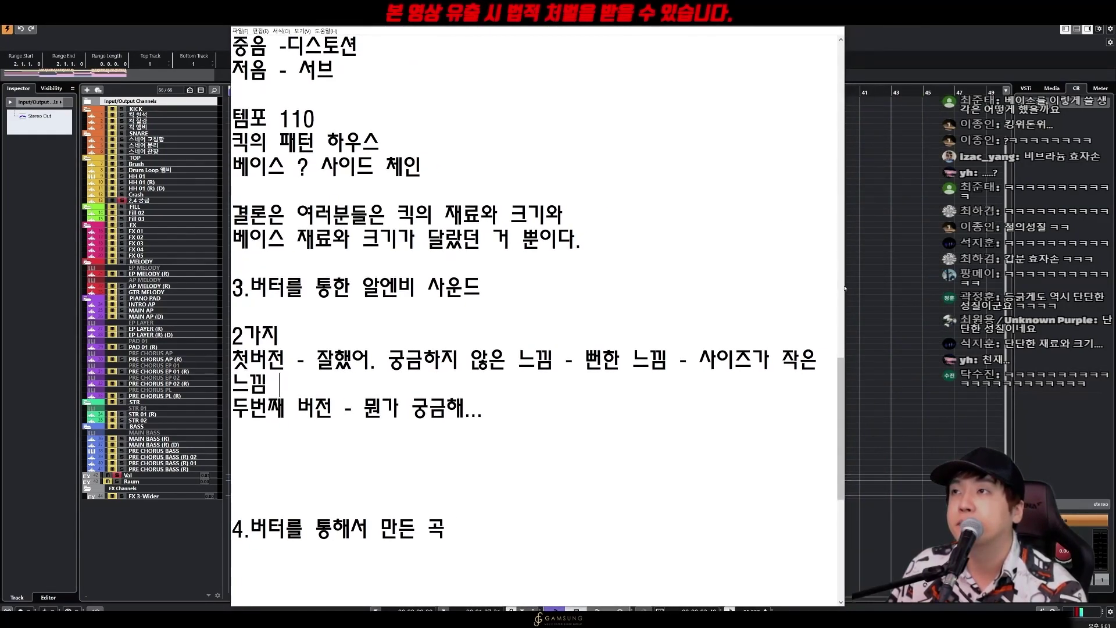
left_click_drag(845, 285, 911, 285)
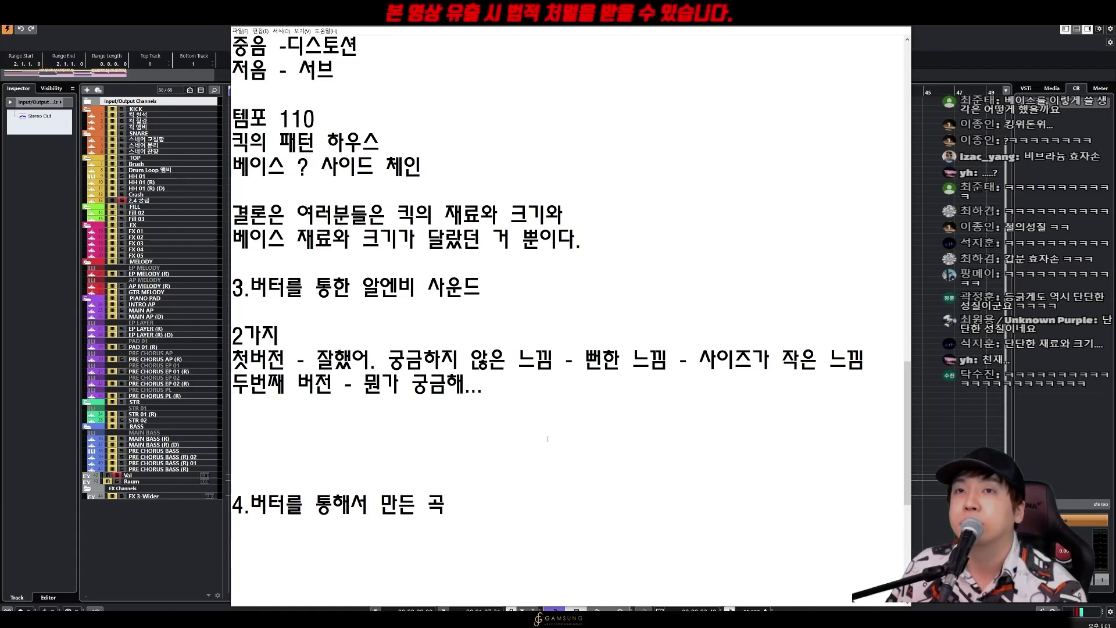
type("사이즈 엄")
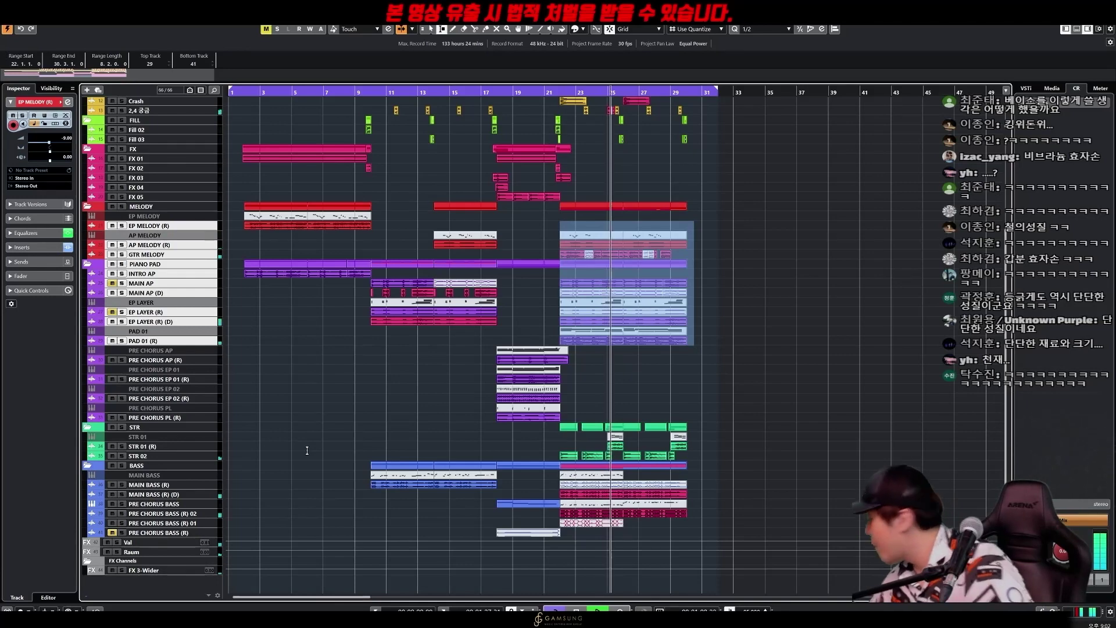
Step: Clear the range selection over the MELODY and PIANO PAD parts and enlarge the tracks around MAIN AP
left_click(837, 285)
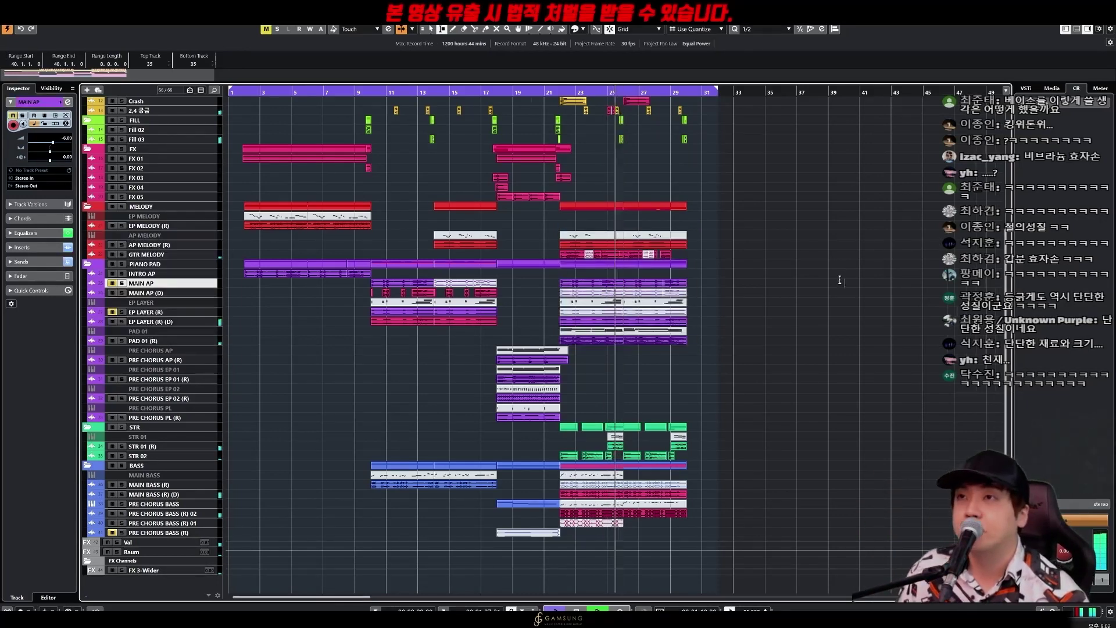
key("h")
key("h")
key("shift+h")
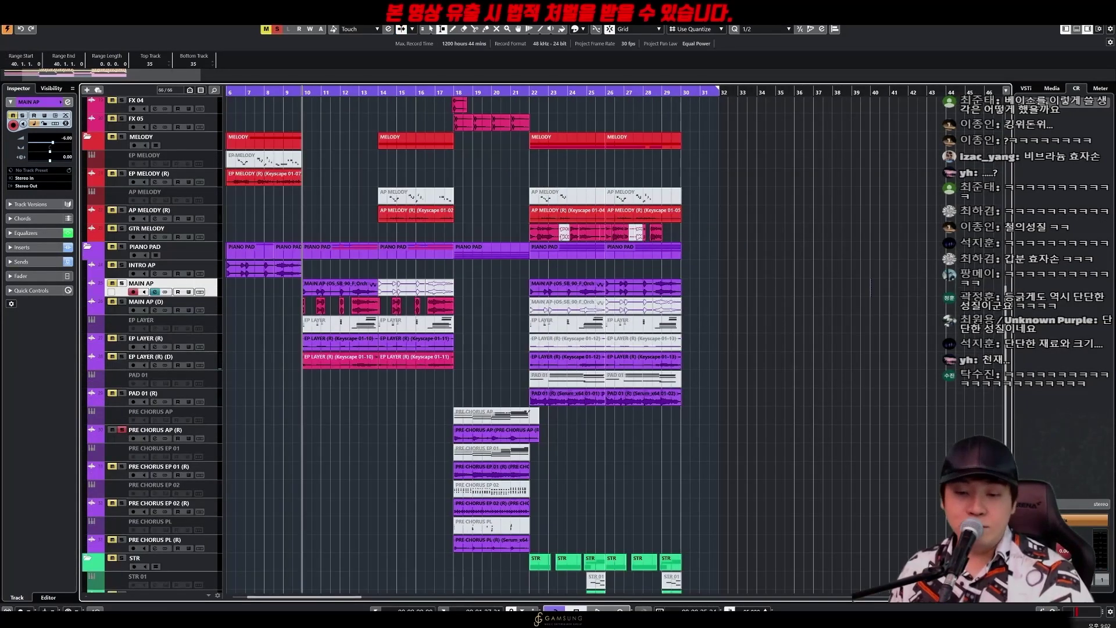
Step: Highlight the small-size description of the first version in the notes, then "...사이즈 엄청 큰 느낌" in the second-version line
left_click_drag(585, 360, 827, 357)
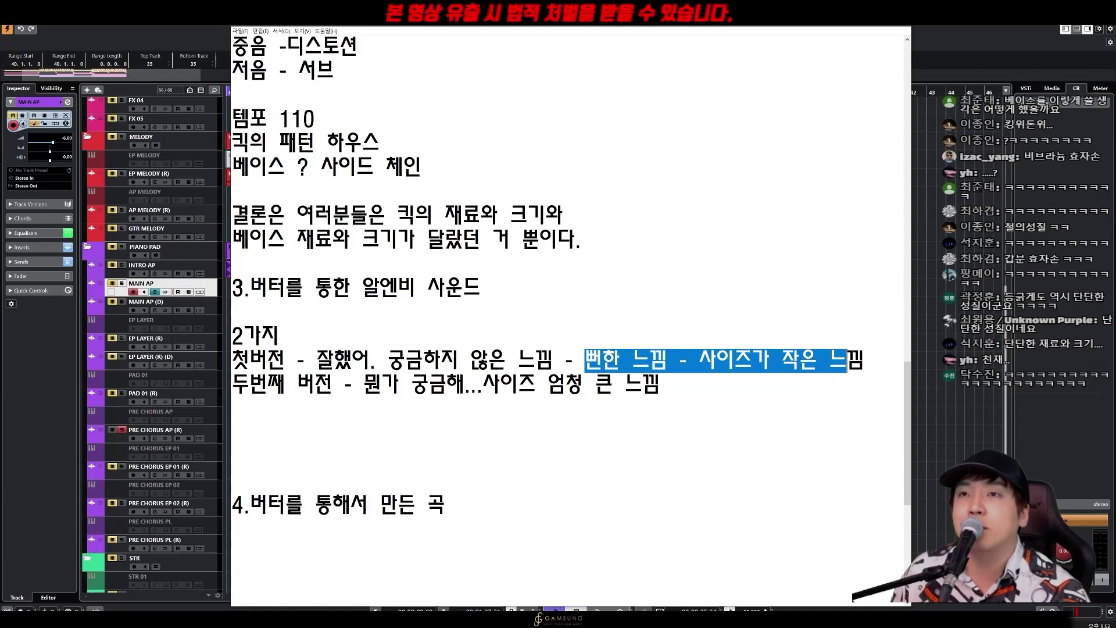
left_click(382, 385)
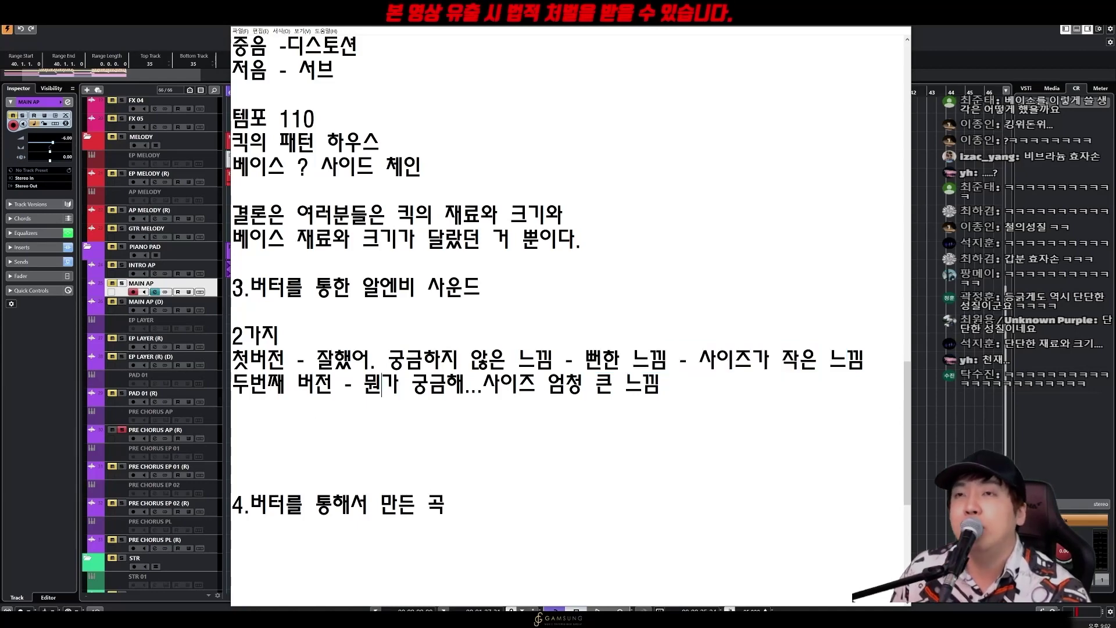
key("shift+Right")
key("shift+Right")
key("shift+Right")
key("shift+Right")
key("shift+Right")
key("shift+Right")
key("shift+Right")
key("shift+Right")
key("shift+Right")
key("shift+Right")
key("shift+Right")
key("shift+Right")
key("shift+Right")
key("shift+Right")
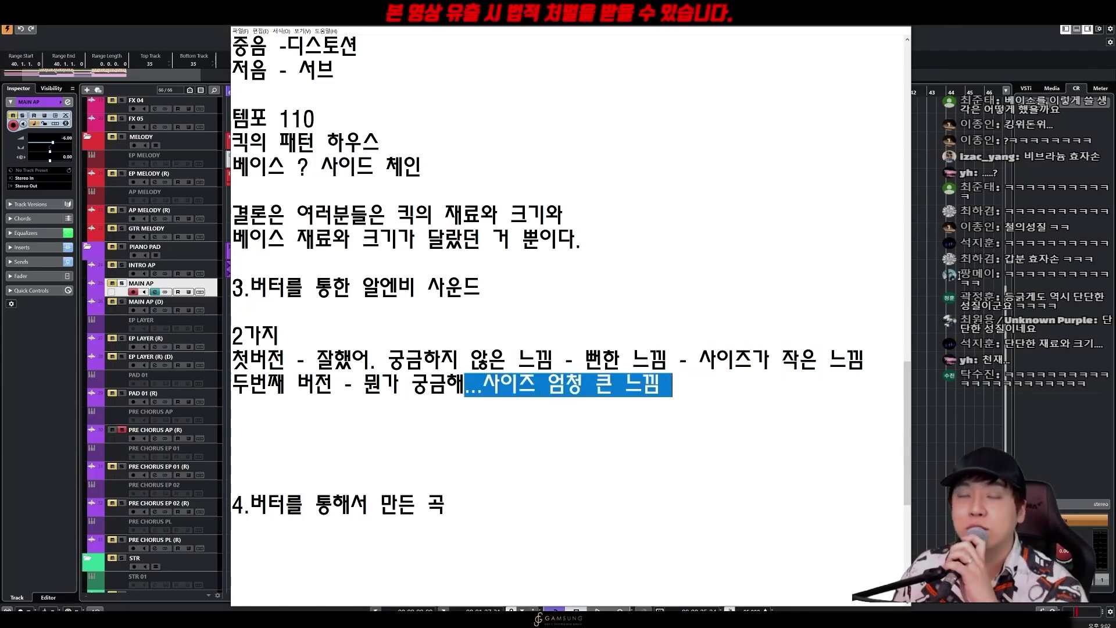
Step: Return to Cubase, turn off the bass solo, and unmute the two MAIN BASS (R) parts at bars 22 and 26
key("alt+Tab")
left_click(523, 94)
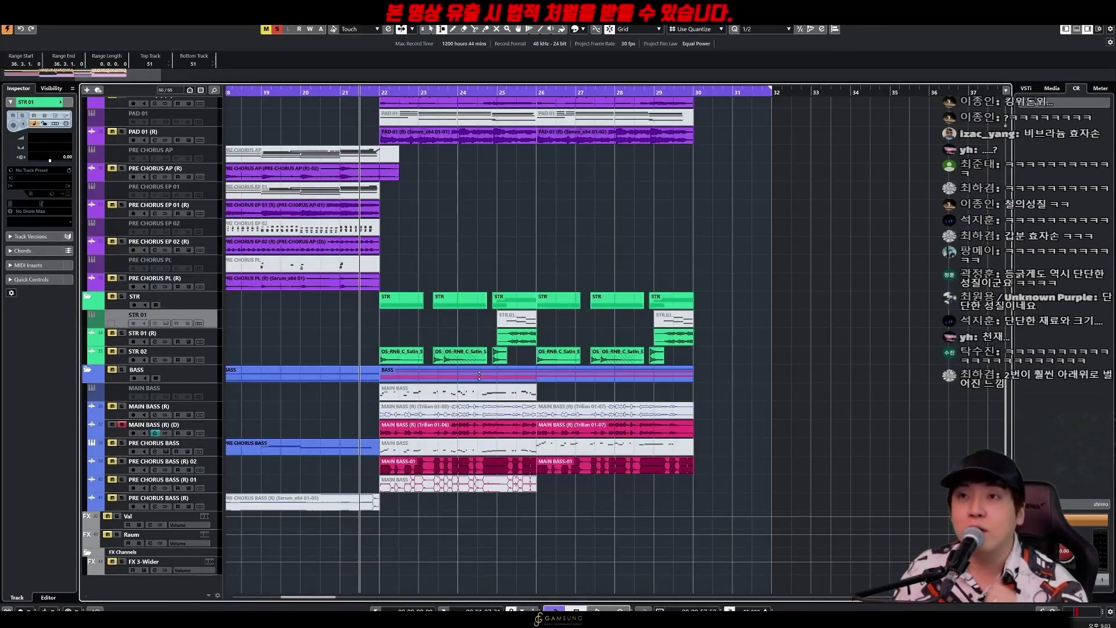
key("s")
key("7")
left_click(477, 409)
left_click(592, 409)
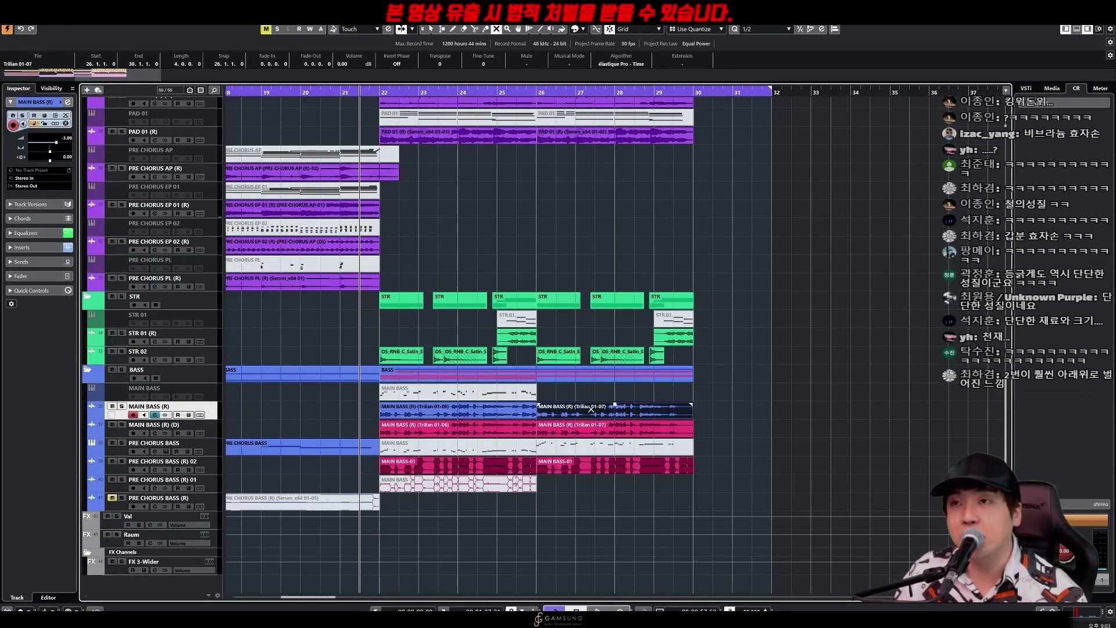
Step: Solo and audition MAIN BASS (R) from bar 22, then mute its first part
key("s")
key("space")
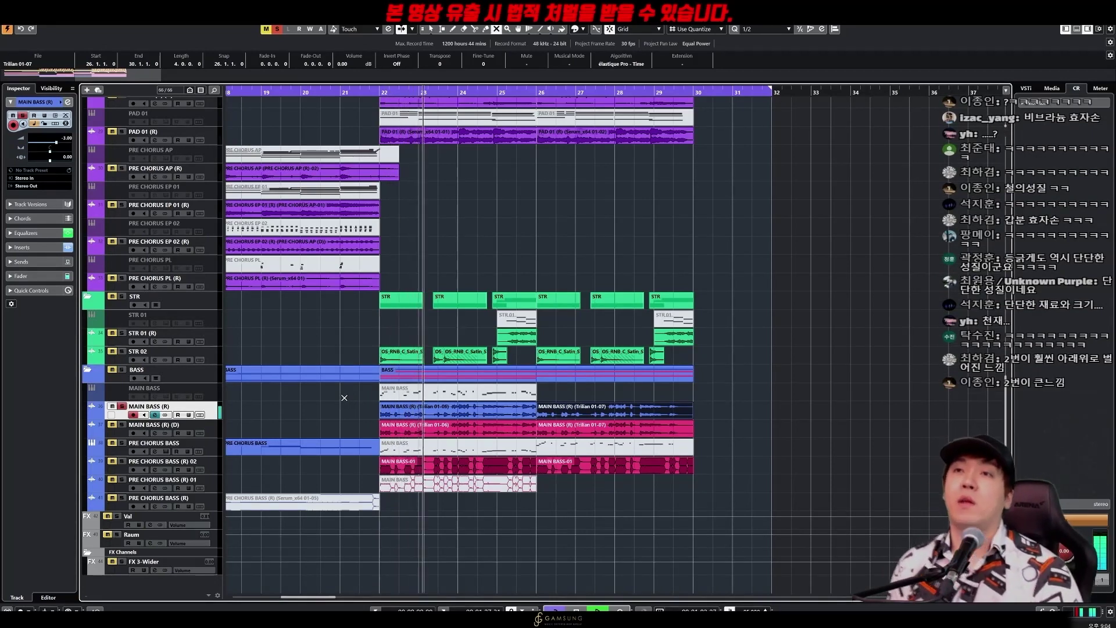
key("space")
left_click(446, 412)
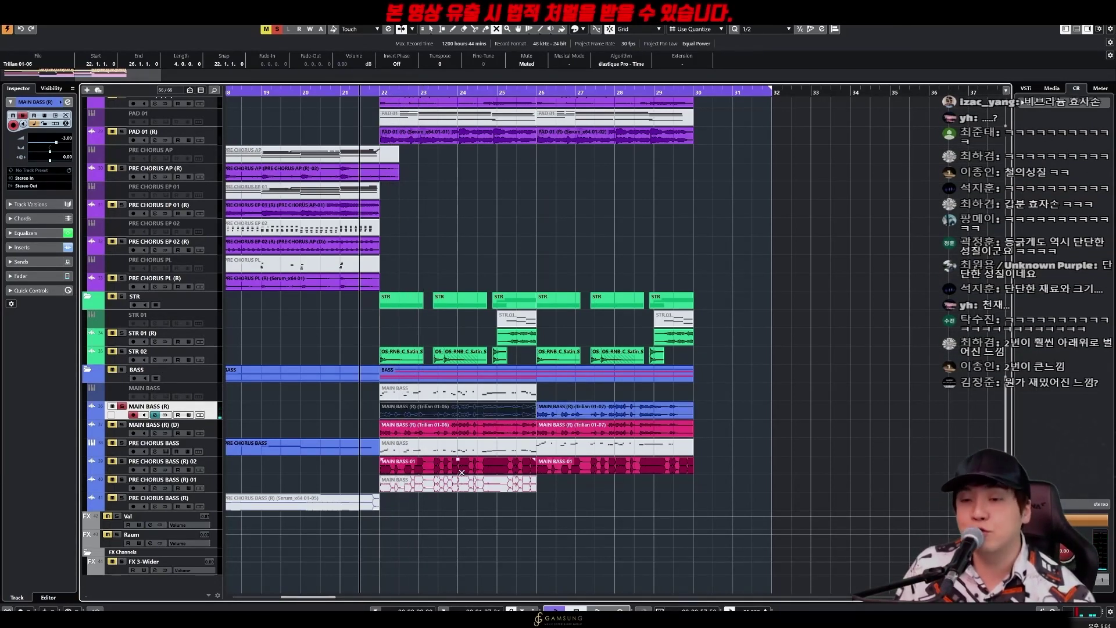
Step: Add the line "1번 베이스 - 궁금 ? 어쿠스틱 베이스에 디스토션 많이 건 느낌" to the lecture notes
key("alt+Tab")
type("번 베이스 - 궁금 ? ")
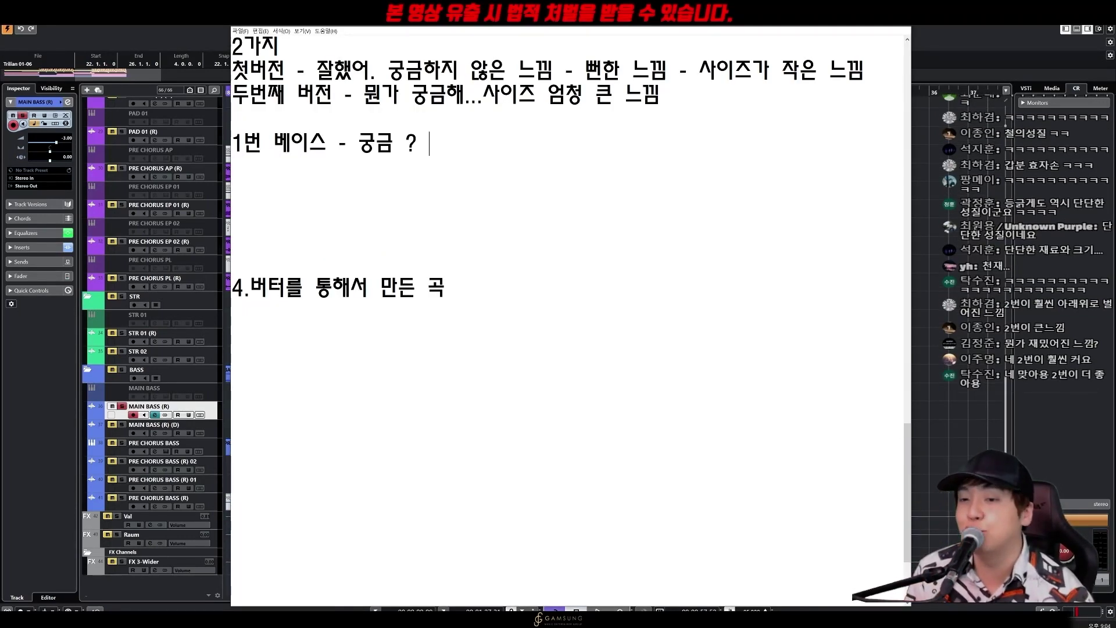
type("어수")
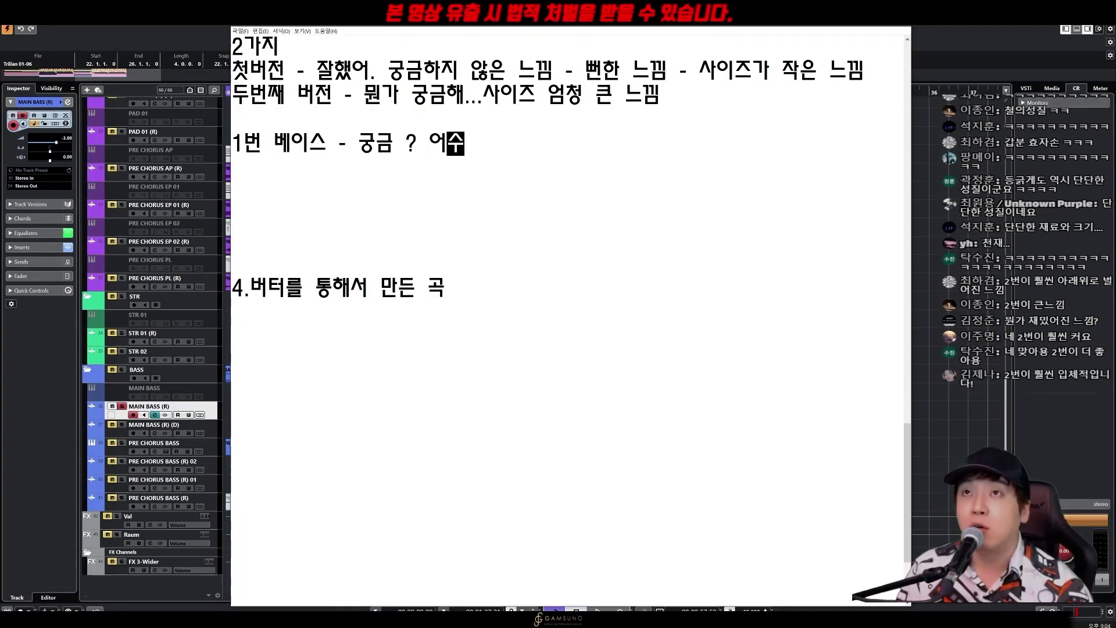
type("쿠스틱 베이스에 디스")
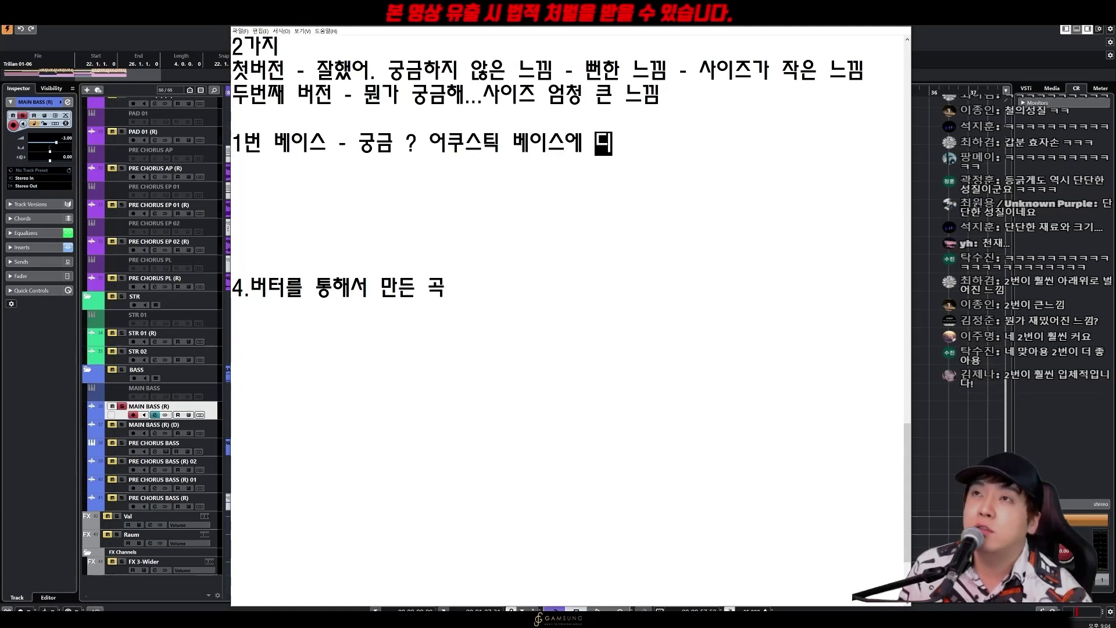
type("토션 많이 건 느낌")
key("Return")
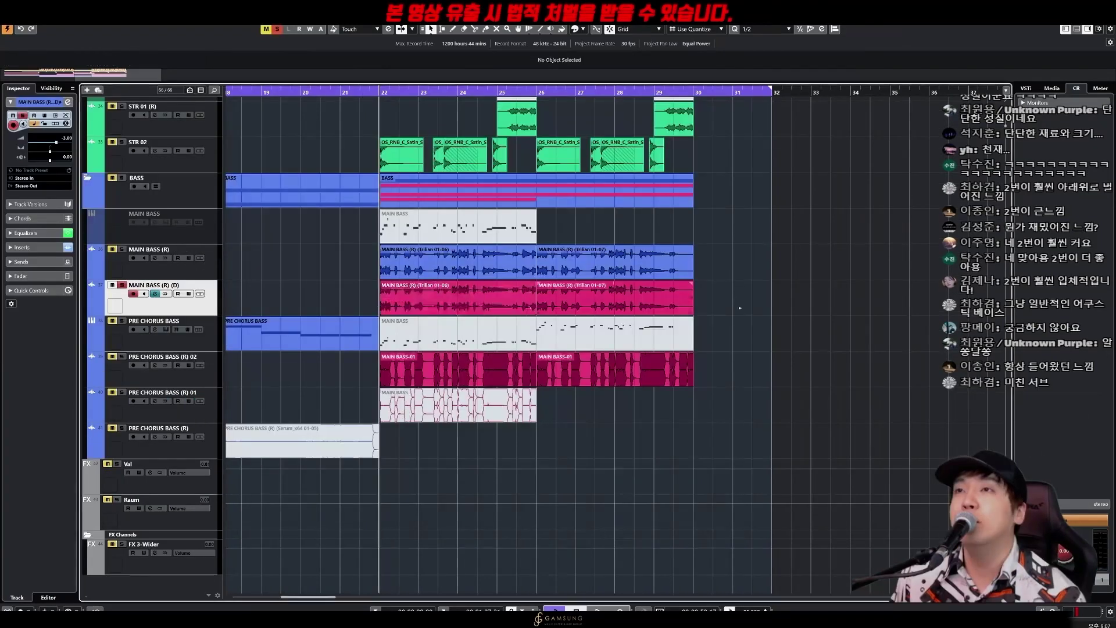
Step: Solo PRE CHORUS BASS (R) 02 and examine its channel settings, auditioning it from bar 22 alone and with MAIN BASS (R) (D)
left_click(123, 356, "ctrl")
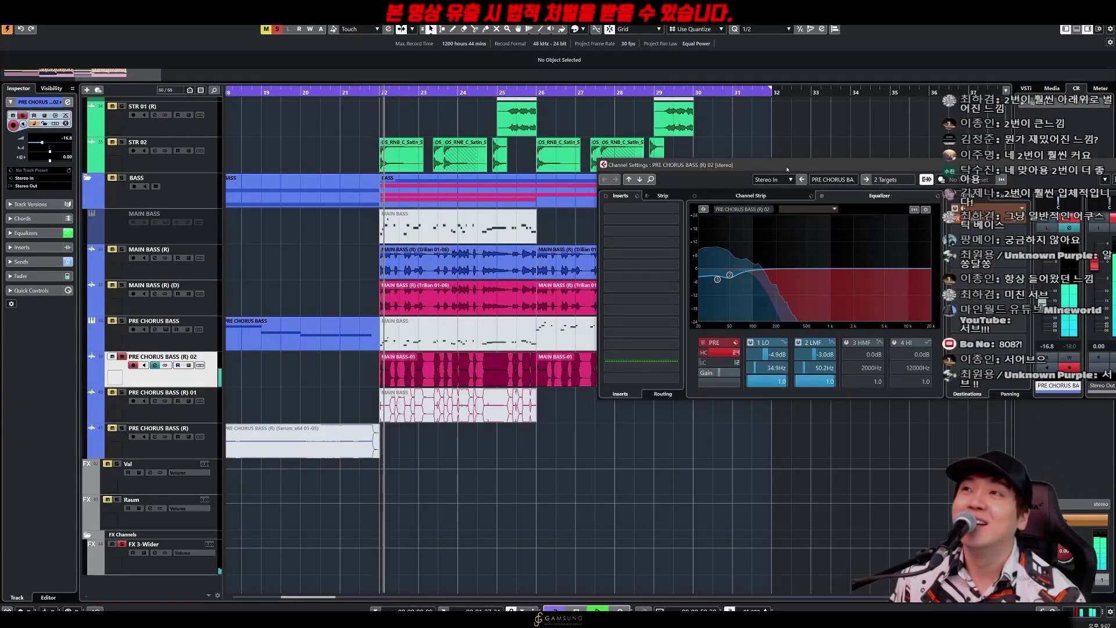
left_click_drag(781, 165, 469, 95)
key("space")
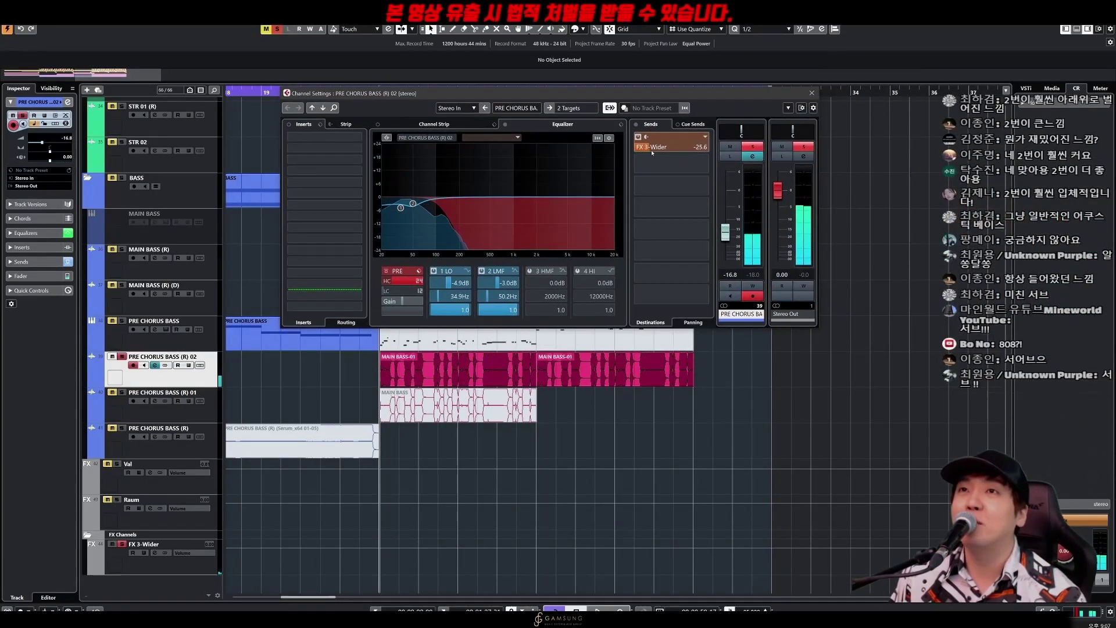
key("e")
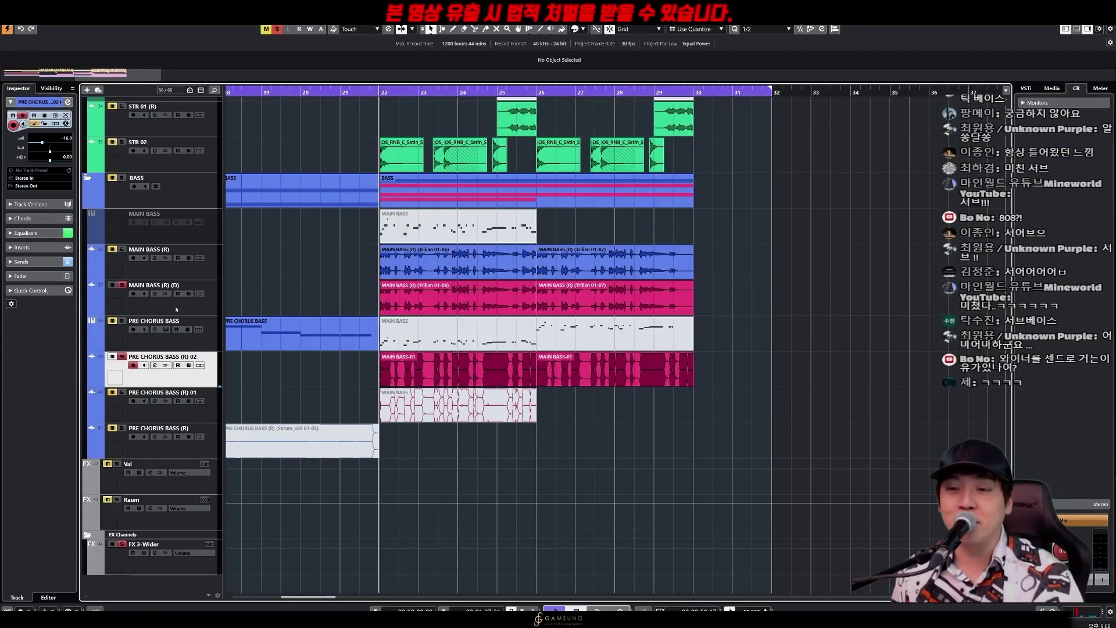
key("space")
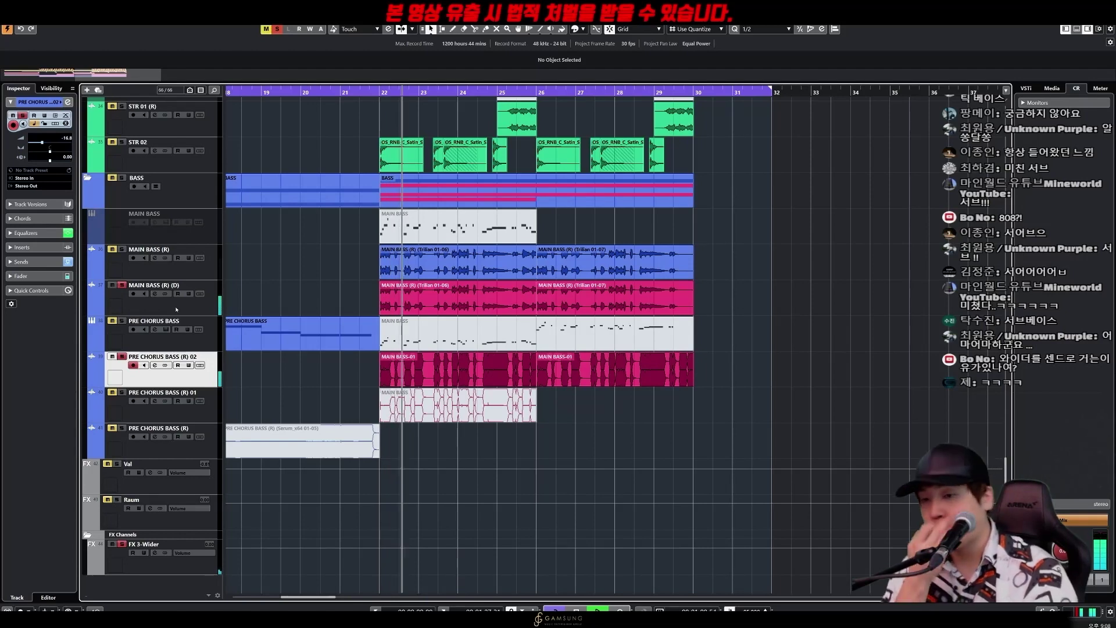